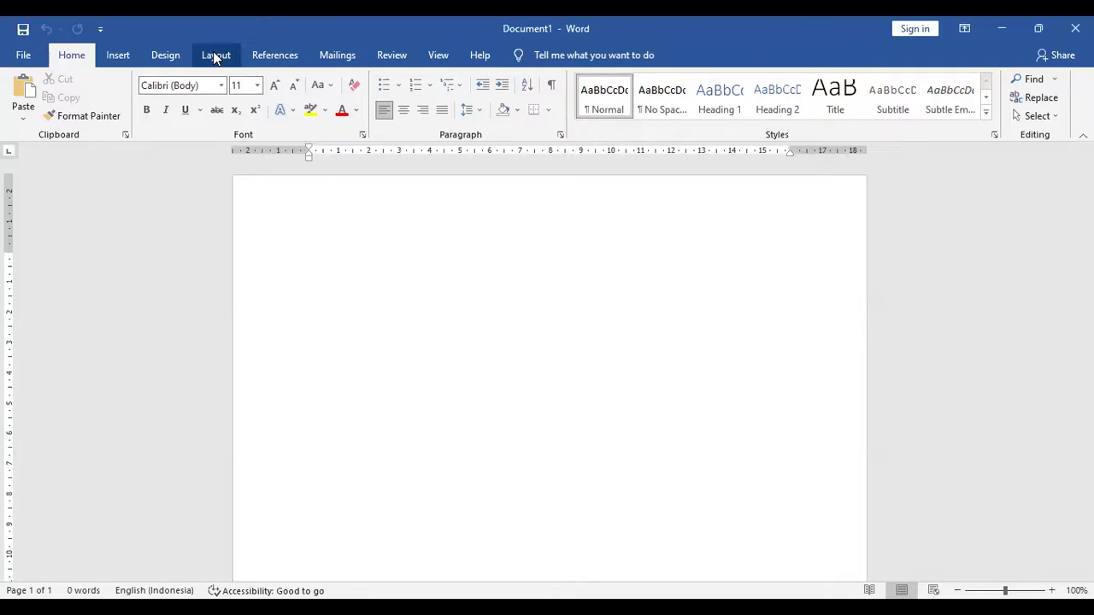
# Set the blank document's paper size to A5 (14,8 cm x 21 cm)
pyautogui.click(215, 56)
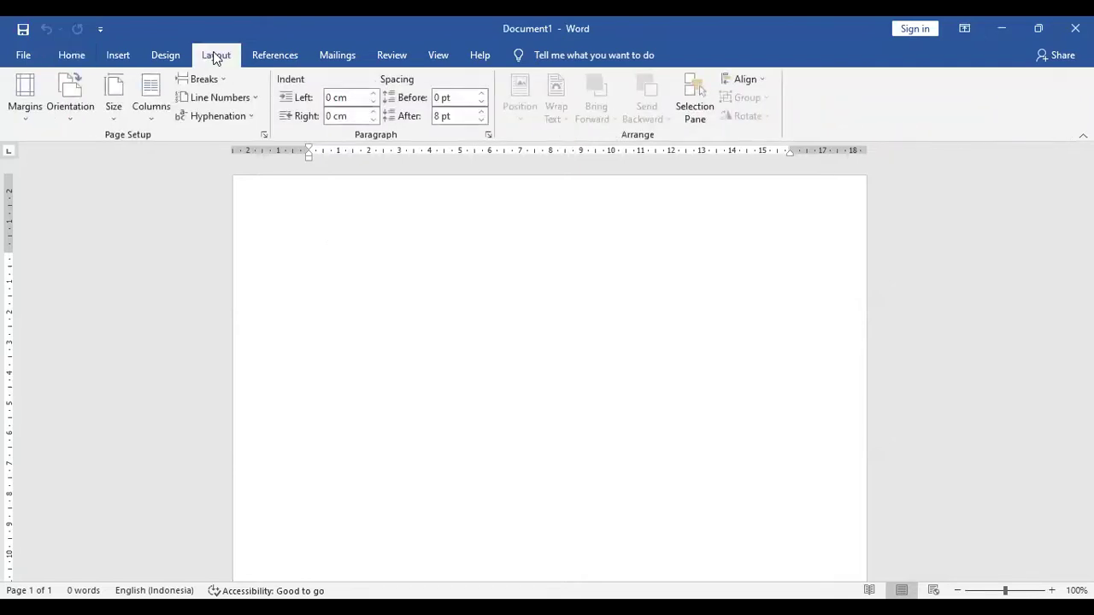
pyautogui.click(117, 110)
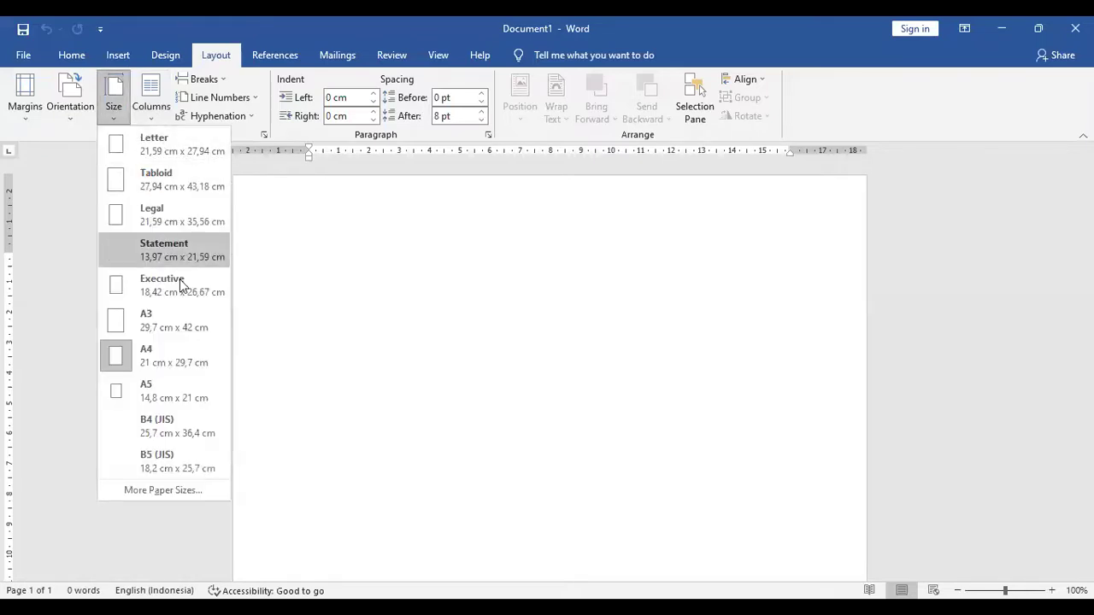
pyautogui.click(174, 389)
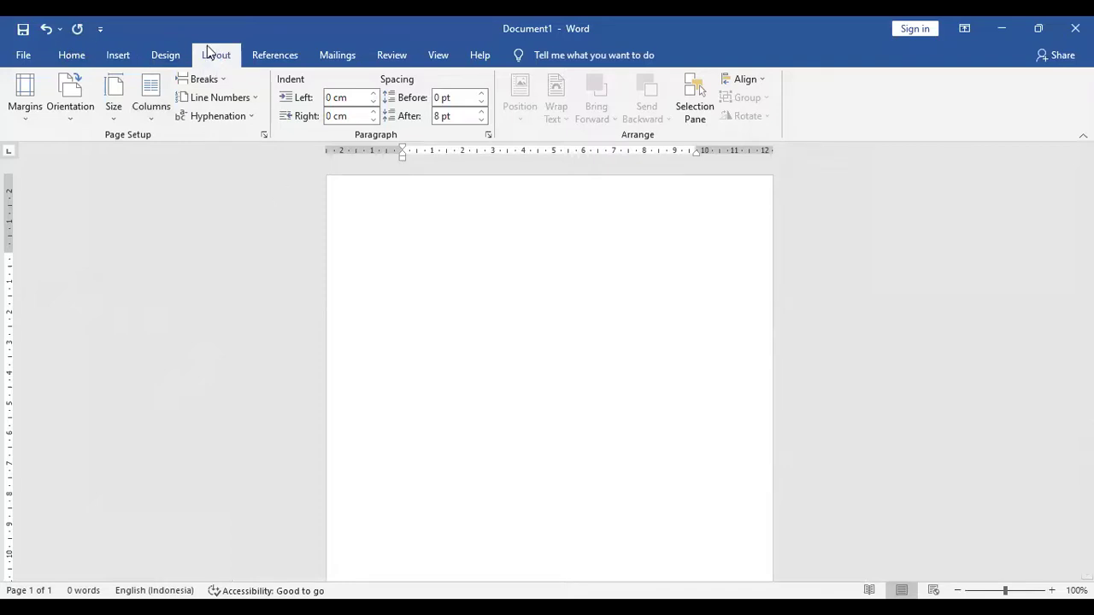
pyautogui.click(73, 55)
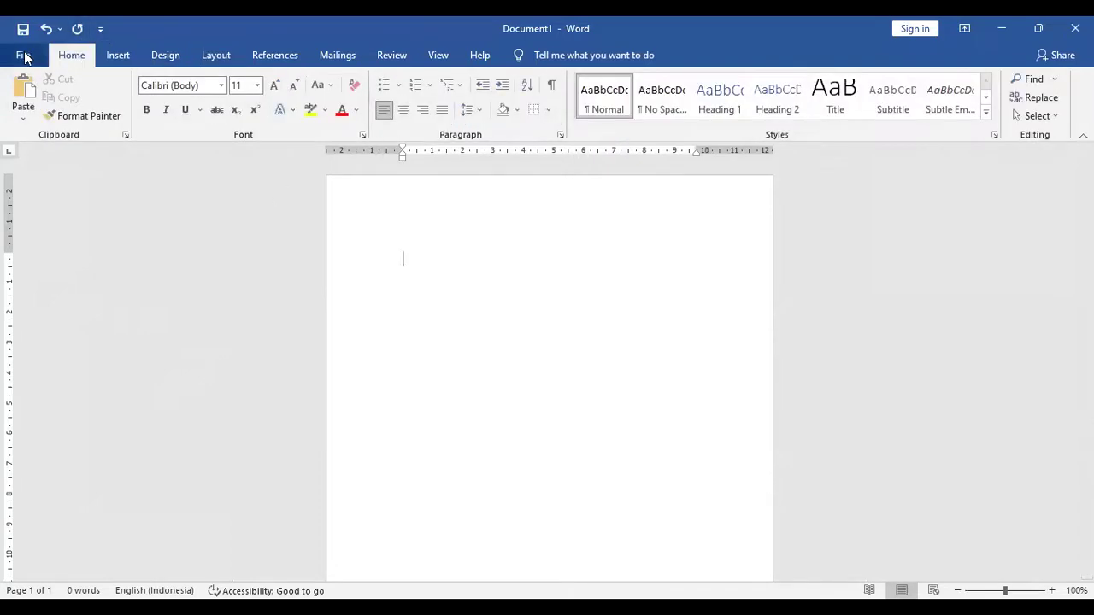
pyautogui.click(23, 55)
pyautogui.click(24, 62)
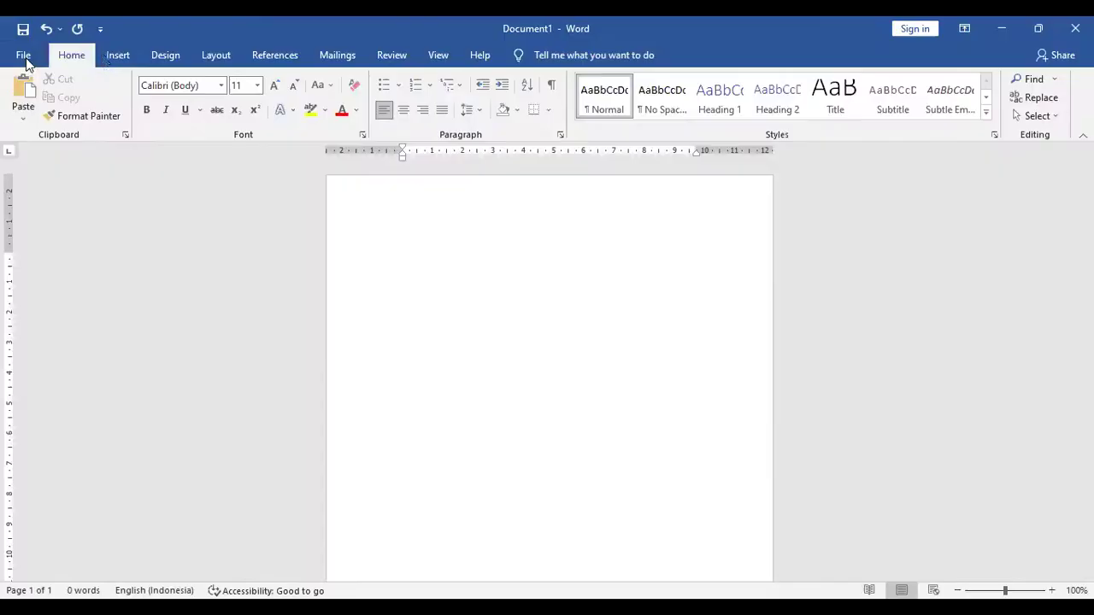
pyautogui.click(119, 56)
pyautogui.click(161, 57)
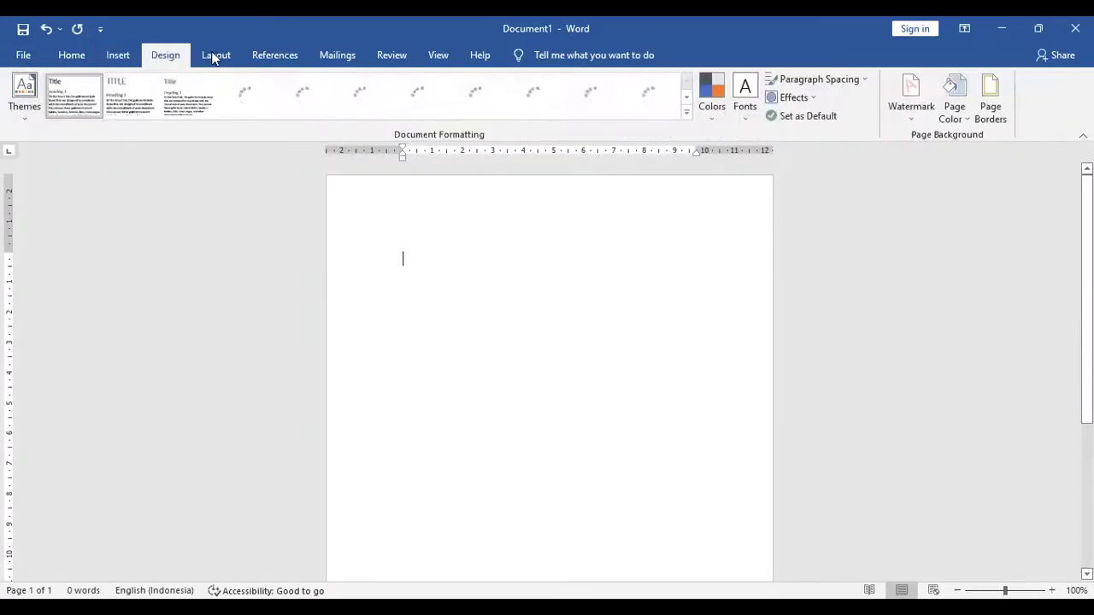
# Choose A5 as the document's paper size again
pyautogui.click(214, 57)
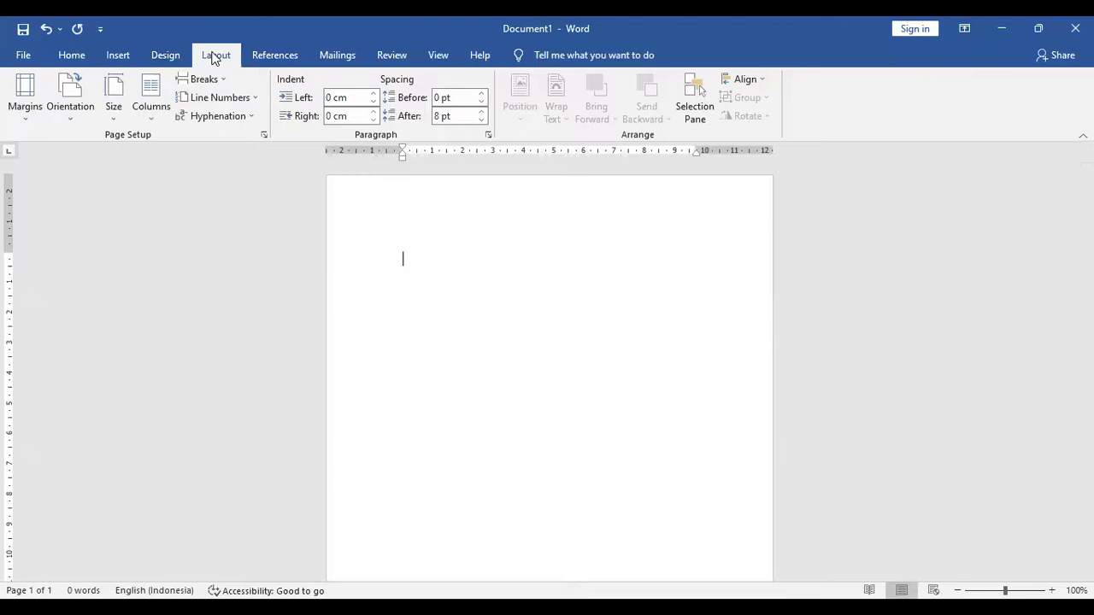
pyautogui.click(112, 98)
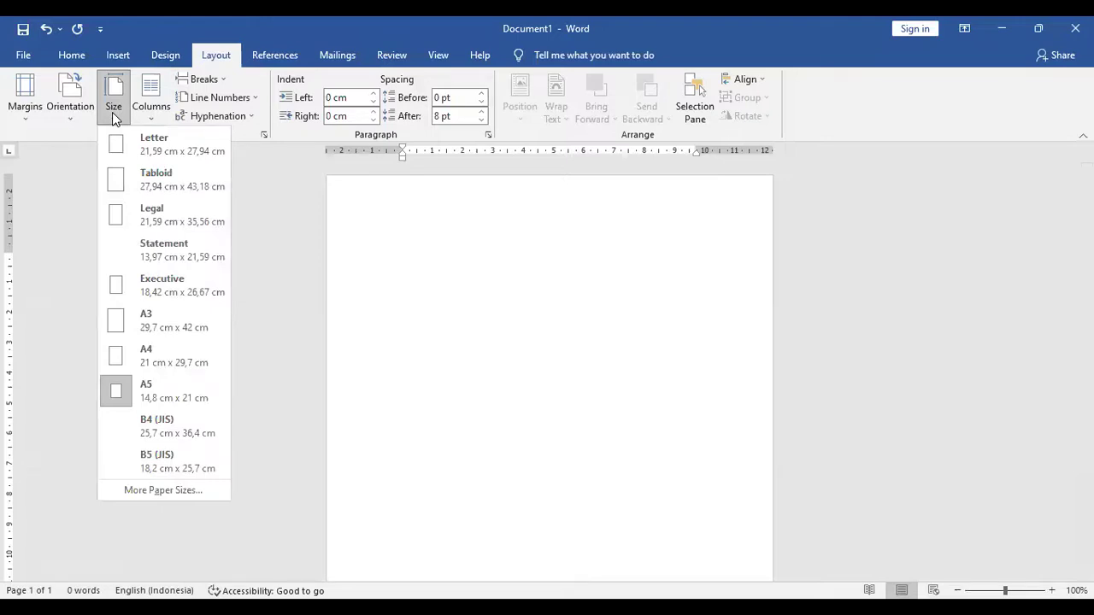
pyautogui.click(178, 395)
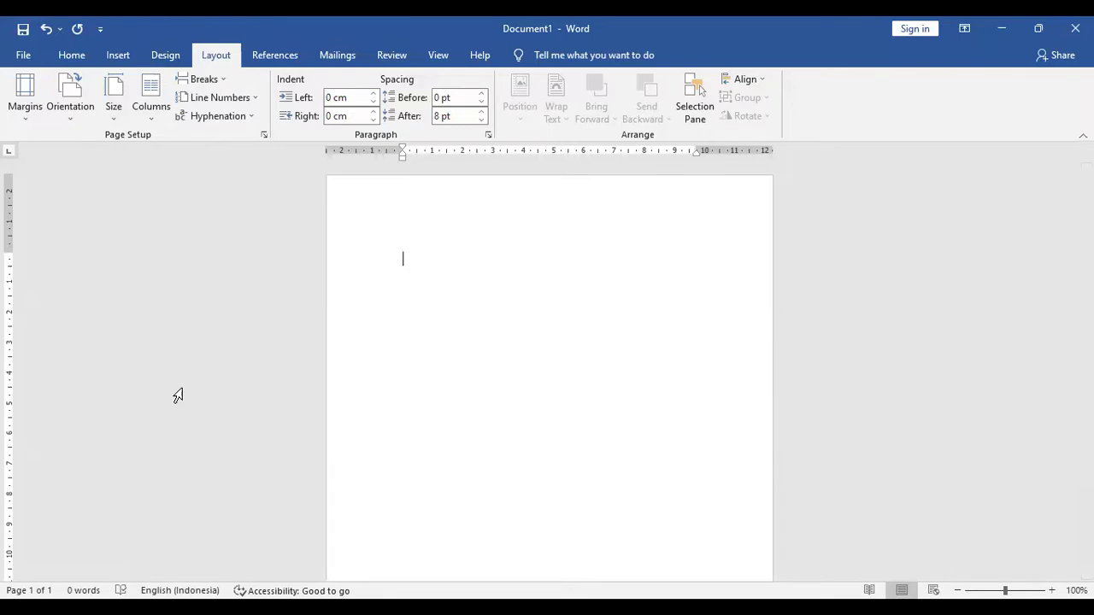
# Write the centred two-paragraph chapter heading "BAB 1" and "RUANG LINGKUP DAN KARAKTERISTIK PEREKONOMIAN INDONESIA"
pyautogui.click(76, 57)
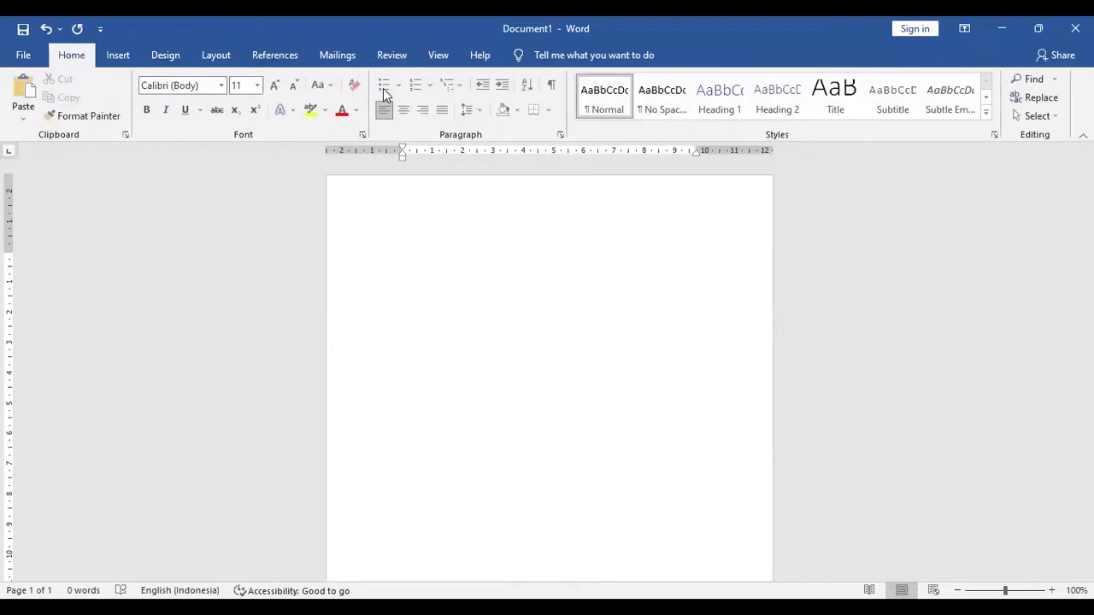
pyautogui.click(403, 112)
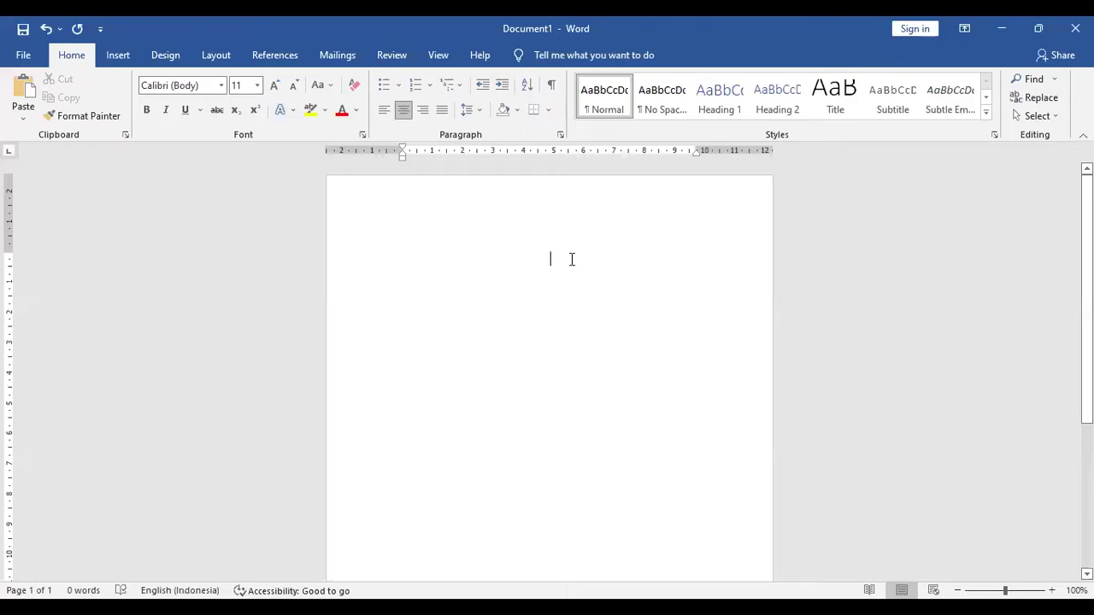
pyautogui.write('B')
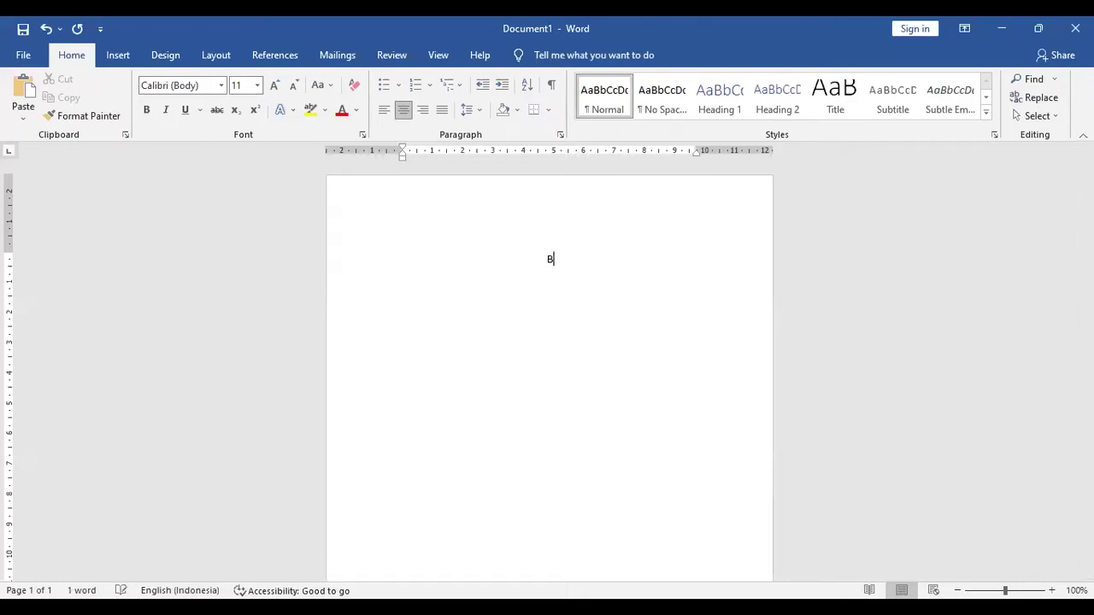
pyautogui.write('AB 1')
pyautogui.press('Return')
pyautogui.write('RUANG LINGKU')
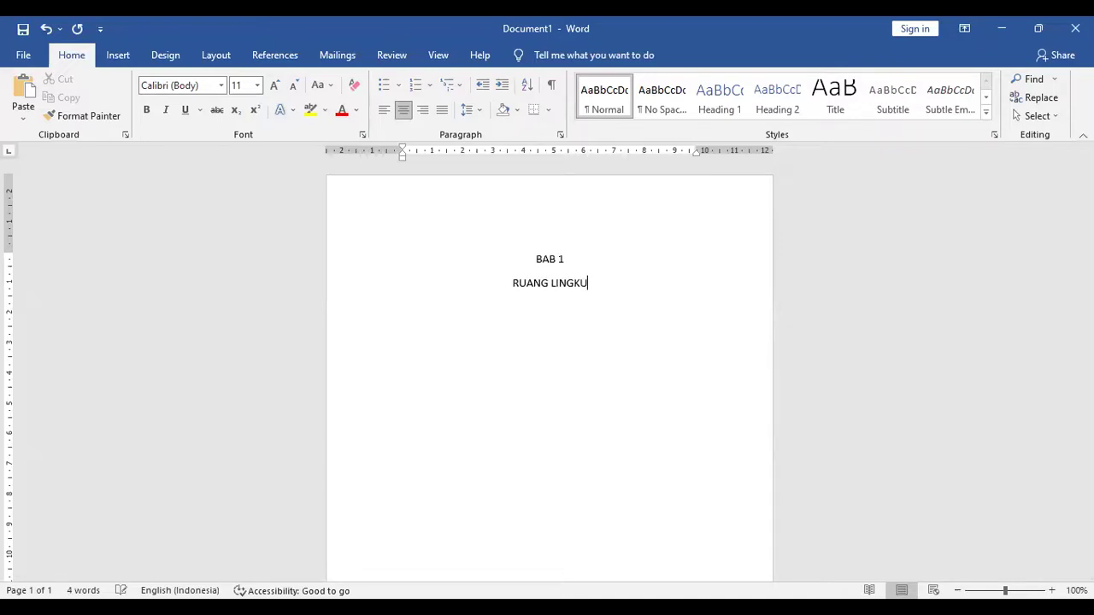
pyautogui.write('P DAN')
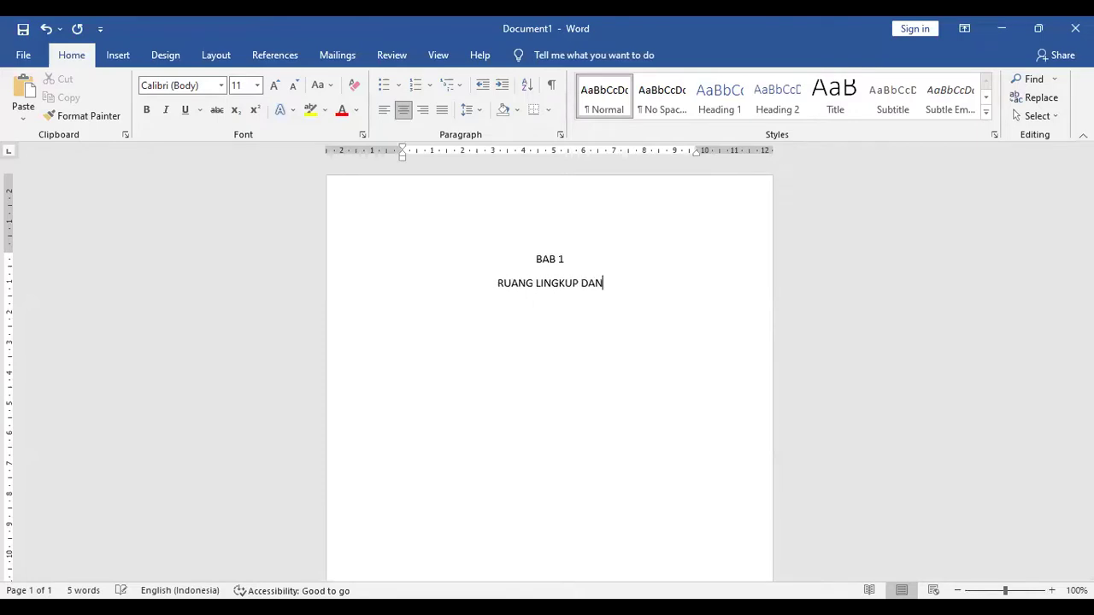
pyautogui.write(' KARAKTER')
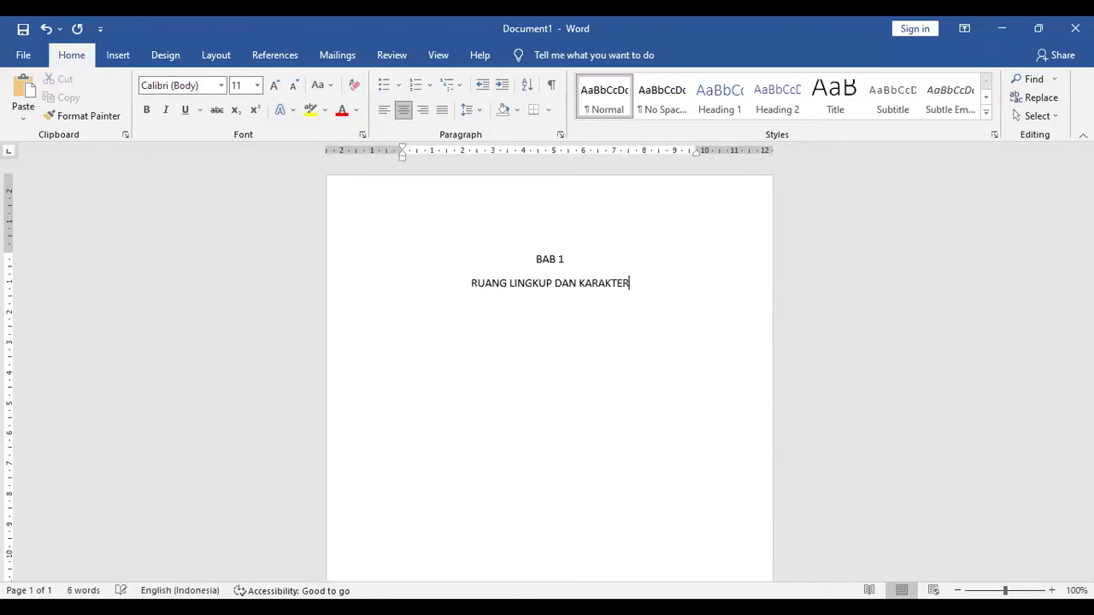
pyautogui.write('ISTIK ')
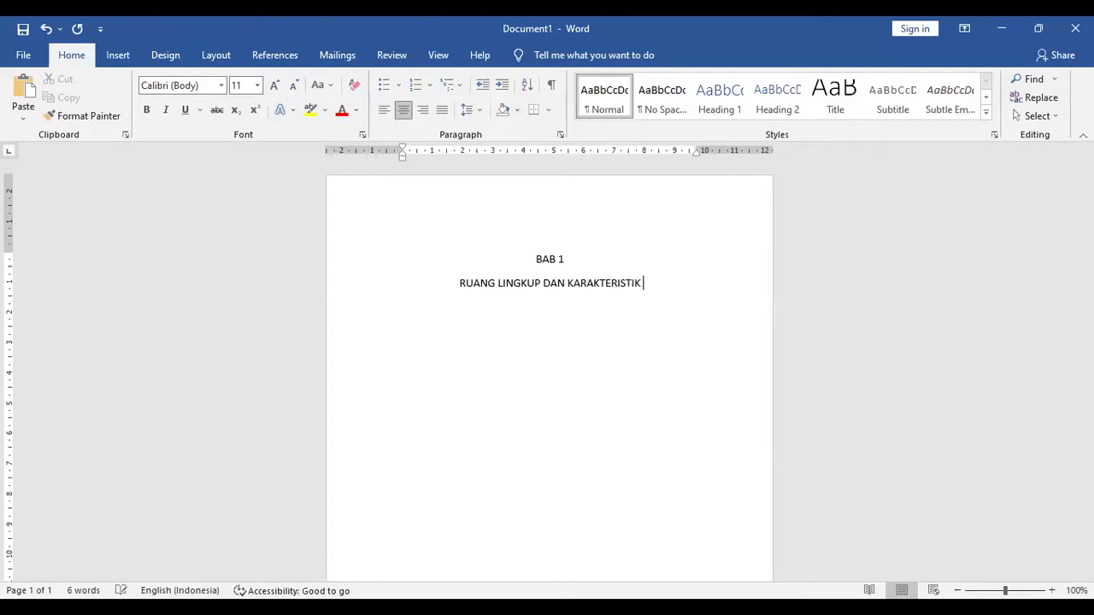
pyautogui.write('PEREKONO')
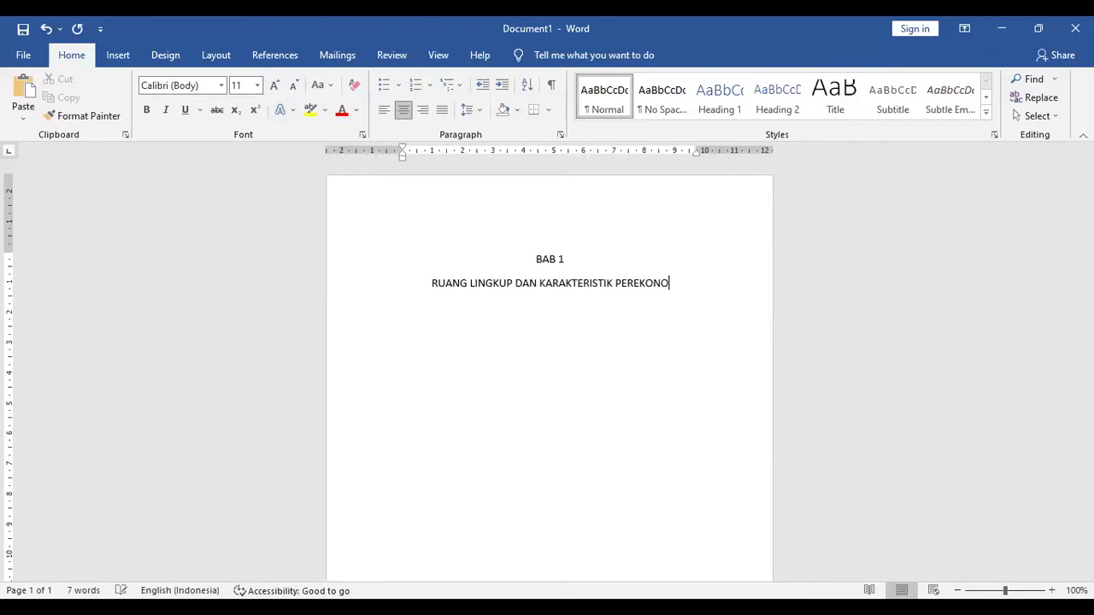
pyautogui.write('MIAN INDONESIA')
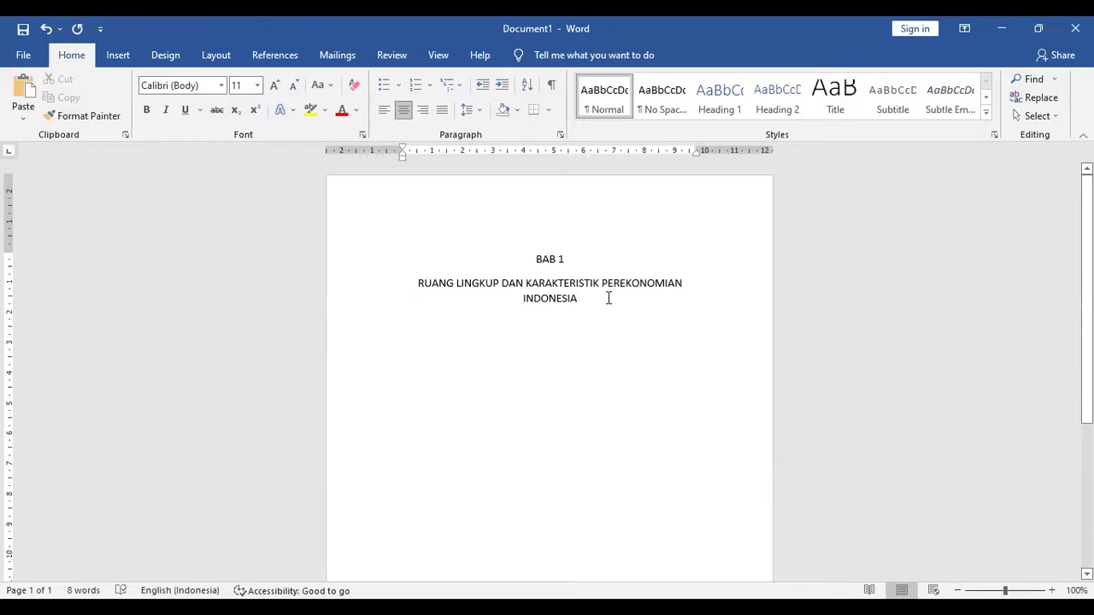
# Format the whole chapter heading in Times New Roman at font size 11
pyautogui.moveTo(582, 299); pyautogui.dragTo(541, 256)
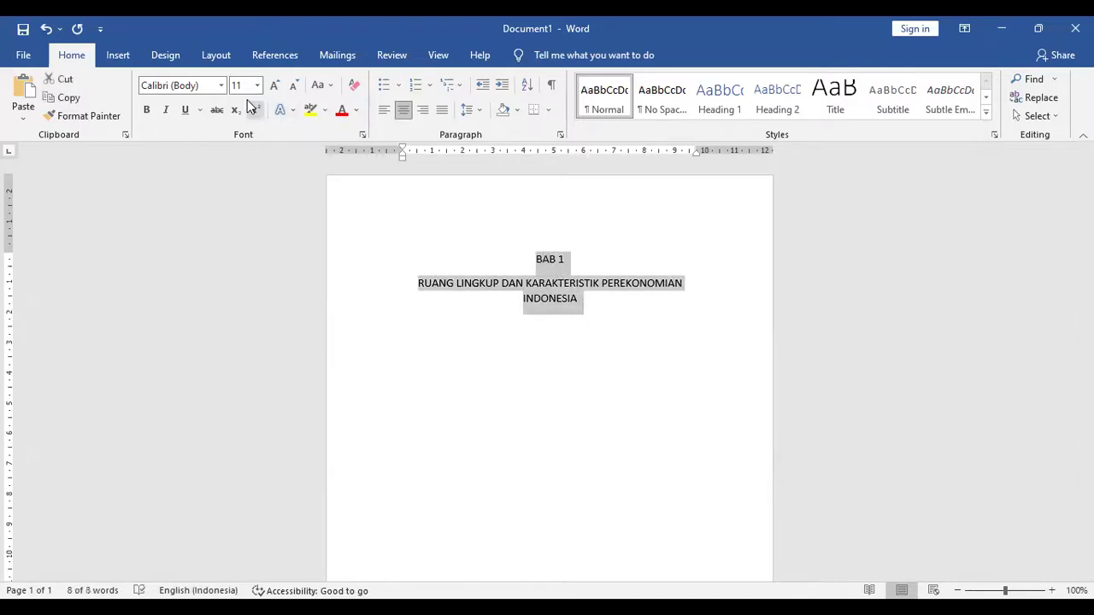
pyautogui.click(221, 86)
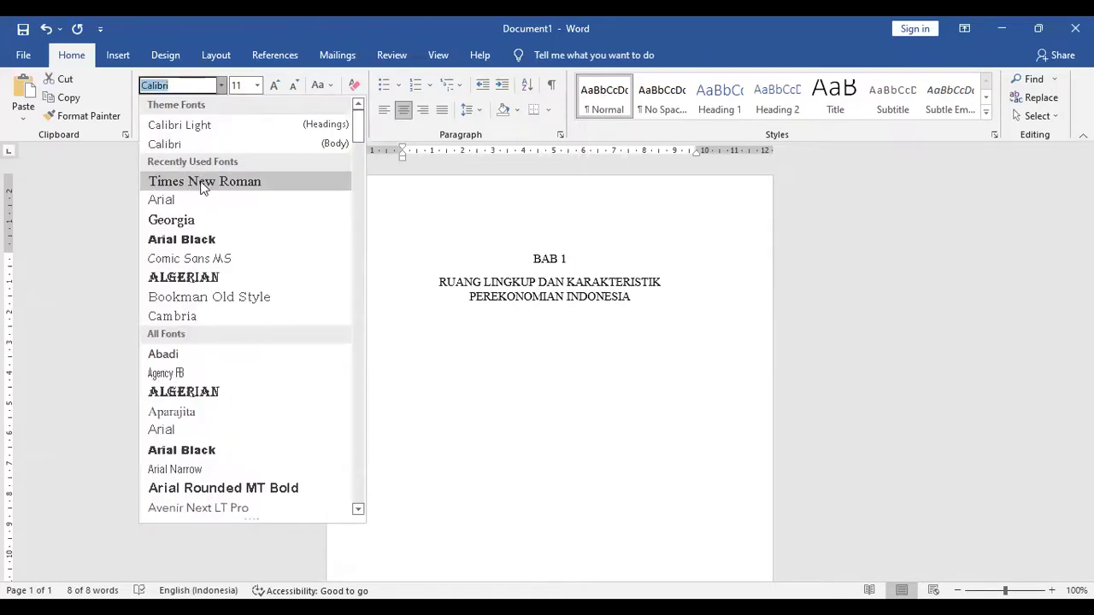
pyautogui.click(203, 182)
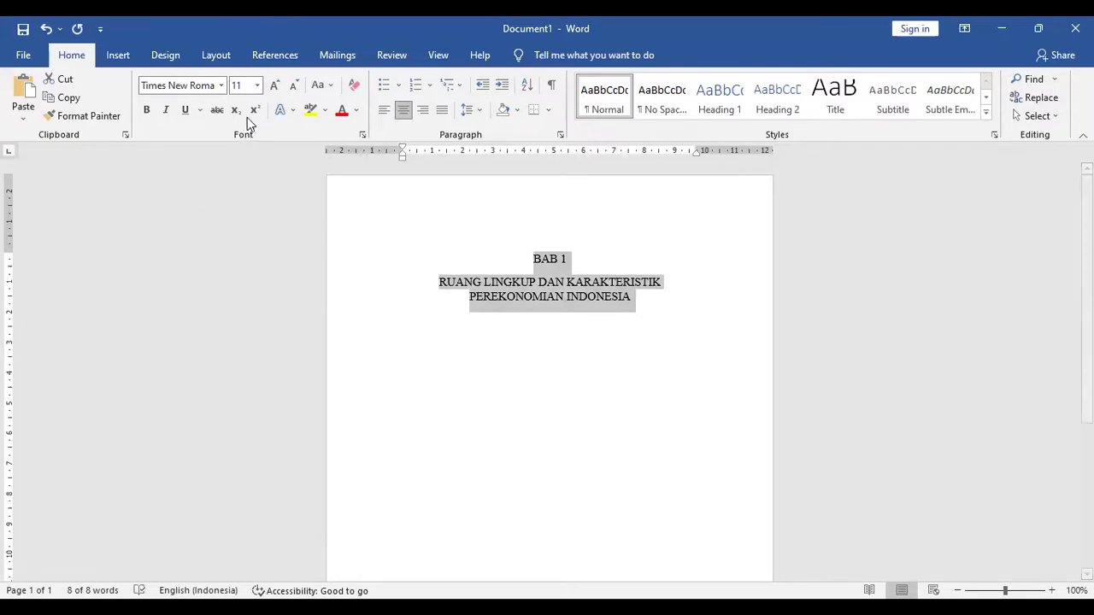
pyautogui.click(257, 86)
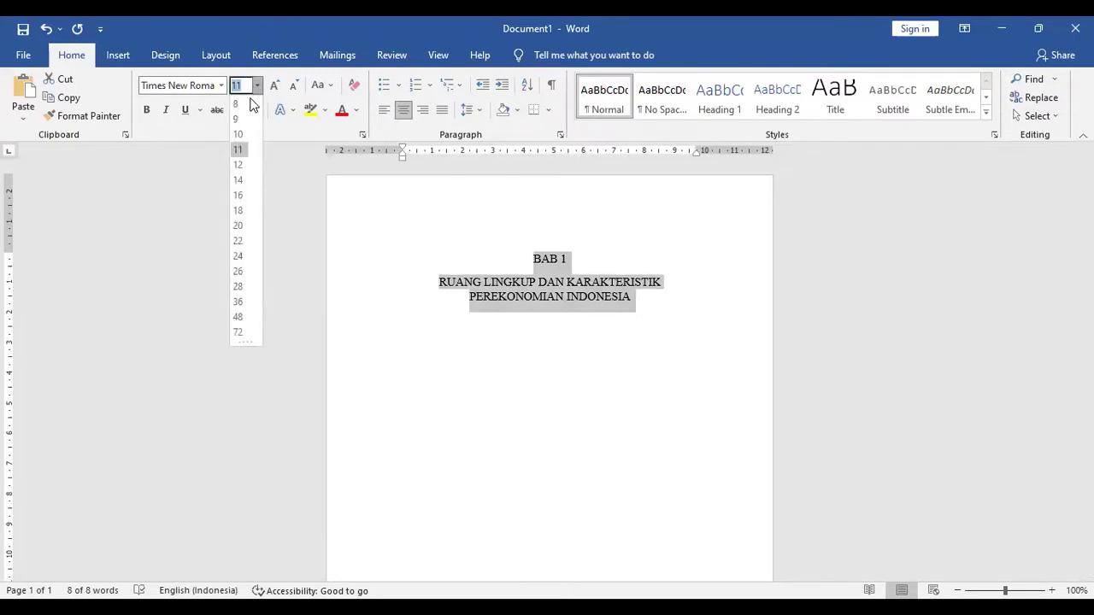
pyautogui.click(240, 150)
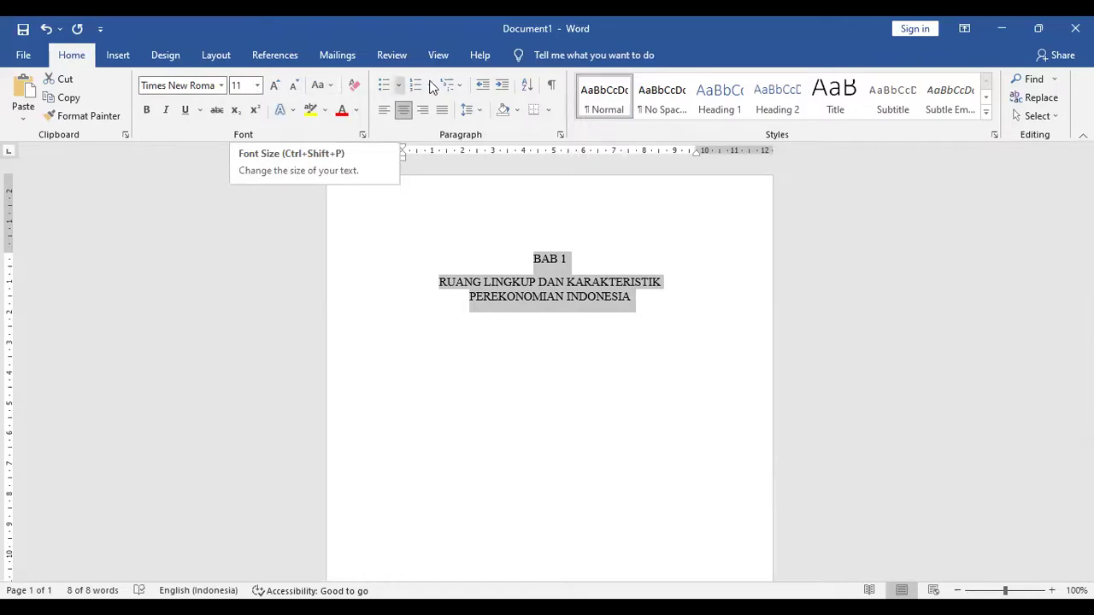
# Set the chapter heading's line spacing to 1,15 and its spacing after paragraphs to 0 pt
pyautogui.click(467, 109)
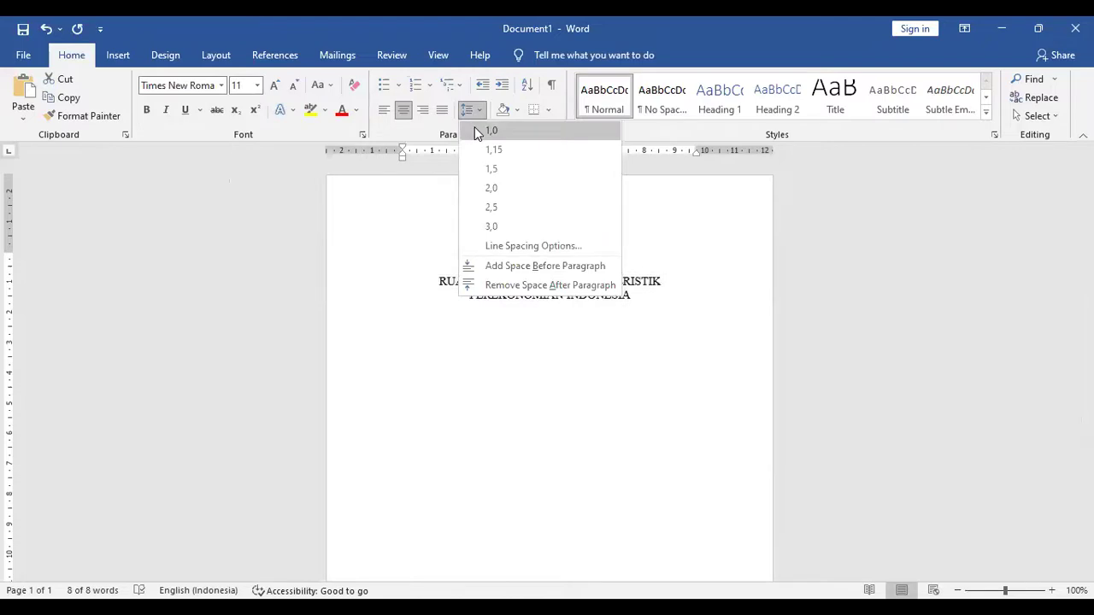
pyautogui.click(511, 151)
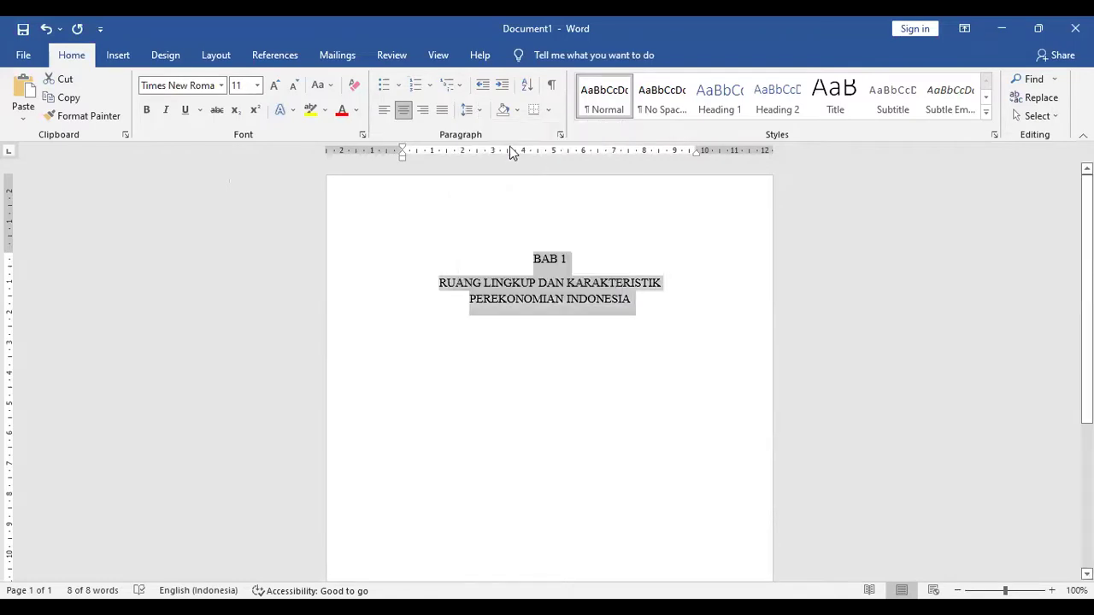
pyautogui.click(480, 111)
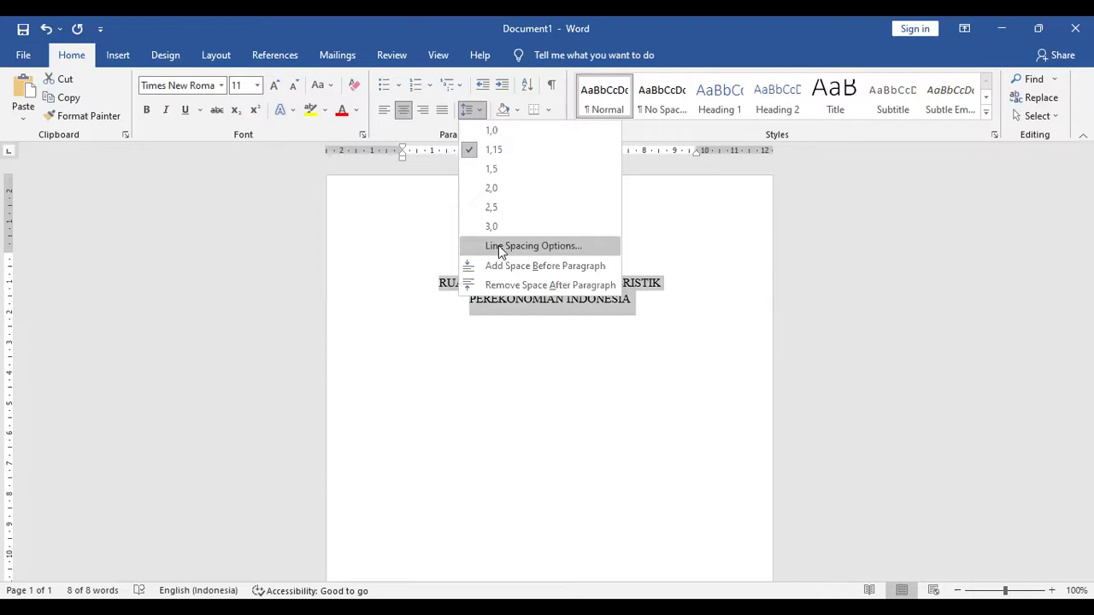
pyautogui.click(498, 246)
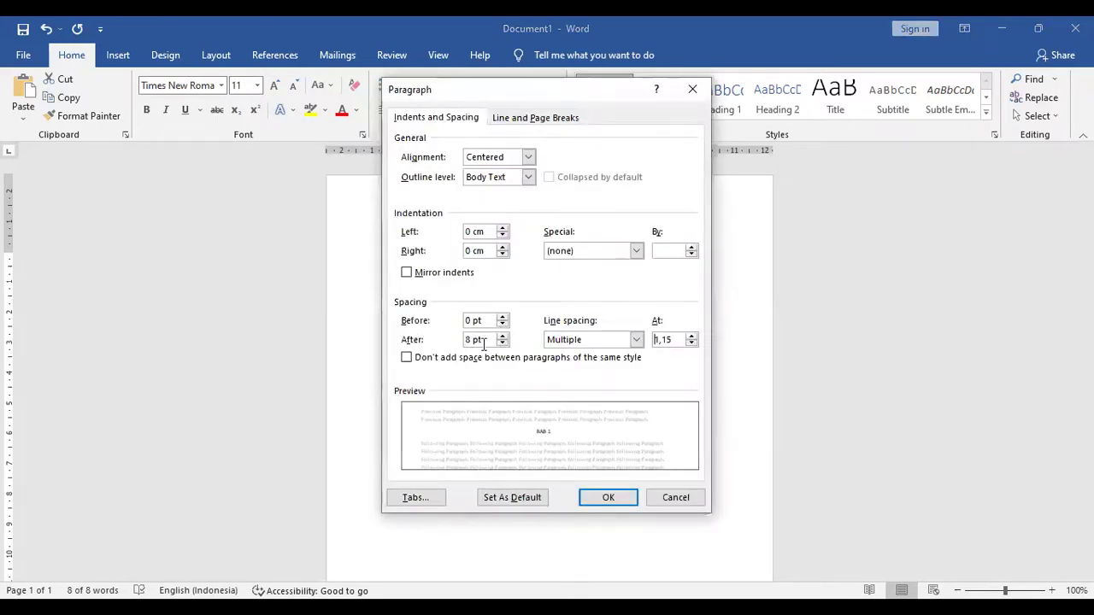
pyautogui.click(502, 344)
pyautogui.click(503, 344)
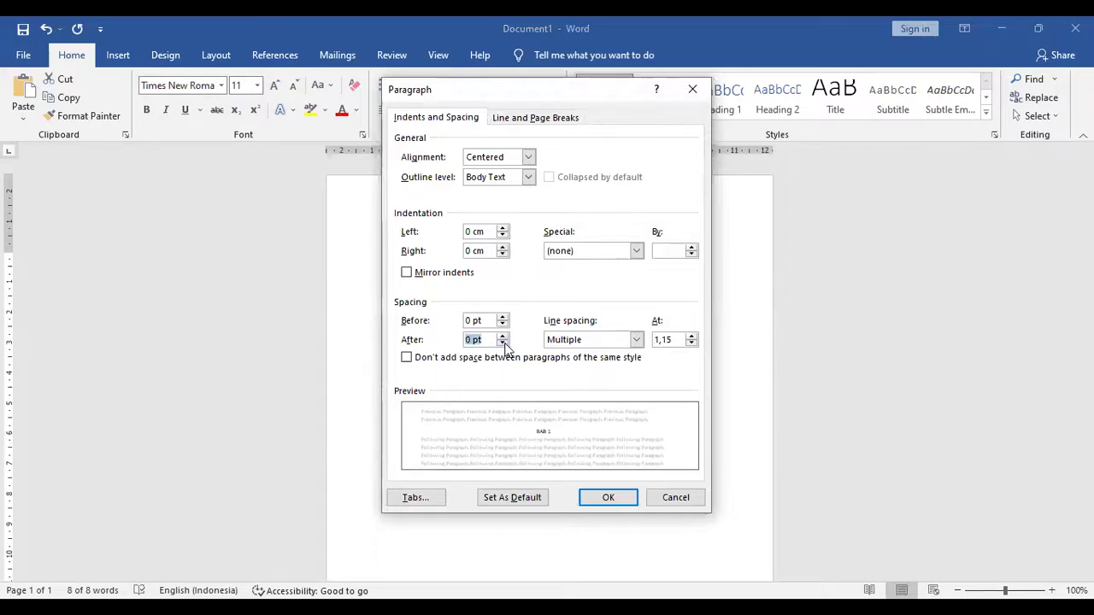
pyautogui.click(595, 501)
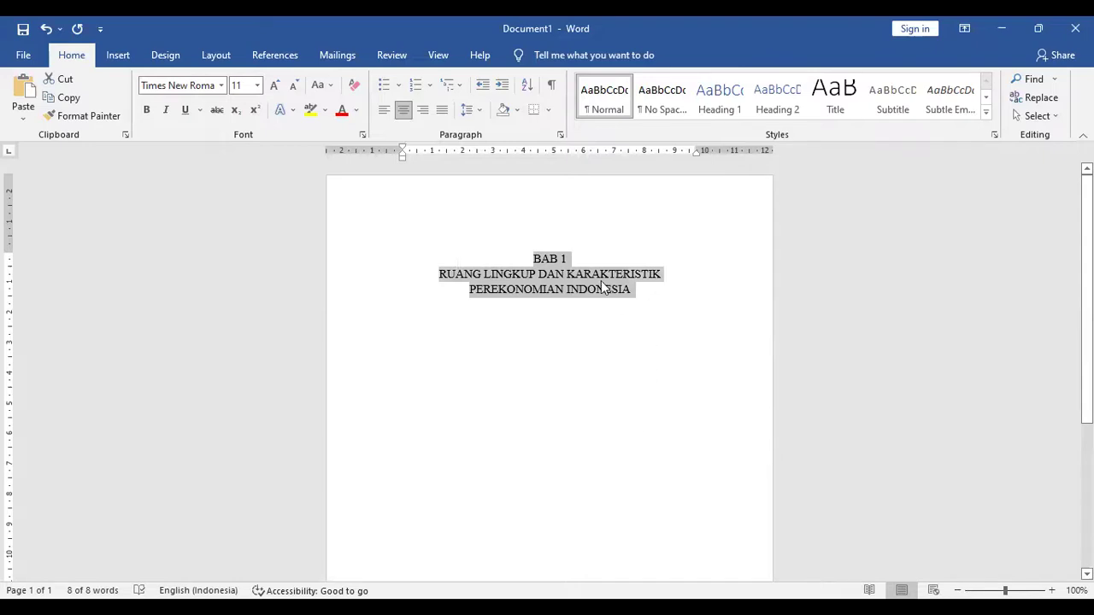
# Apply font size 11 and 1,15 line spacing to the selected chapter heading again
pyautogui.click(221, 86)
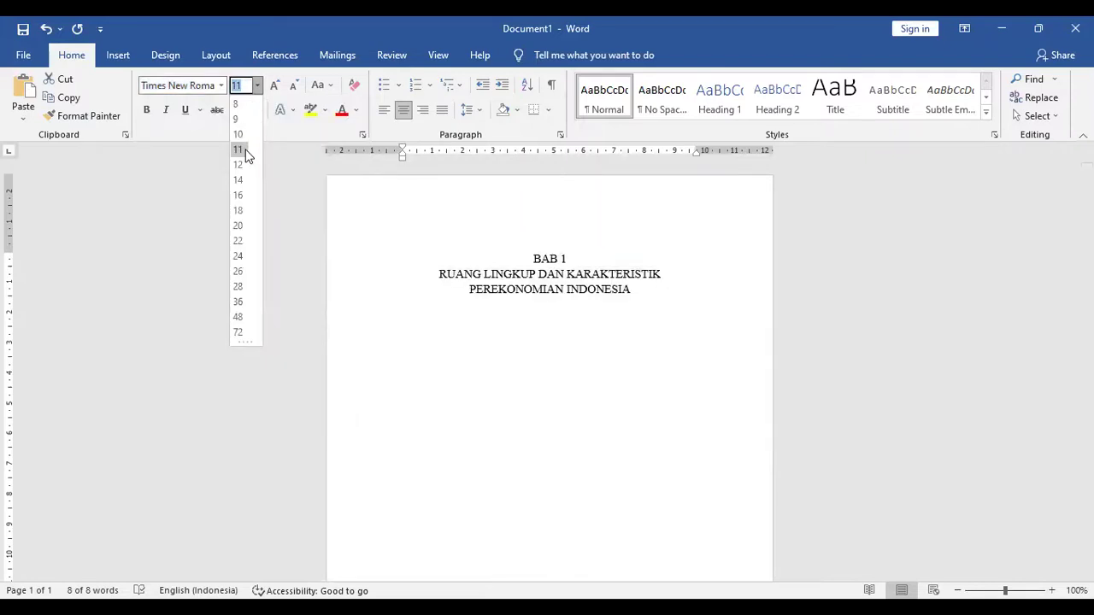
pyautogui.click(239, 151)
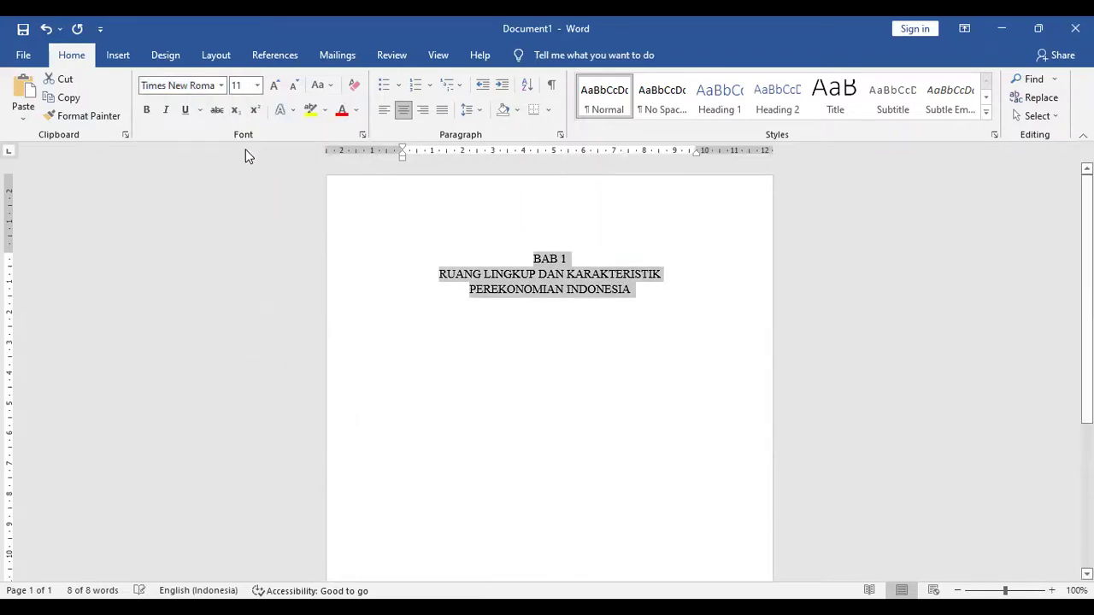
pyautogui.click(470, 113)
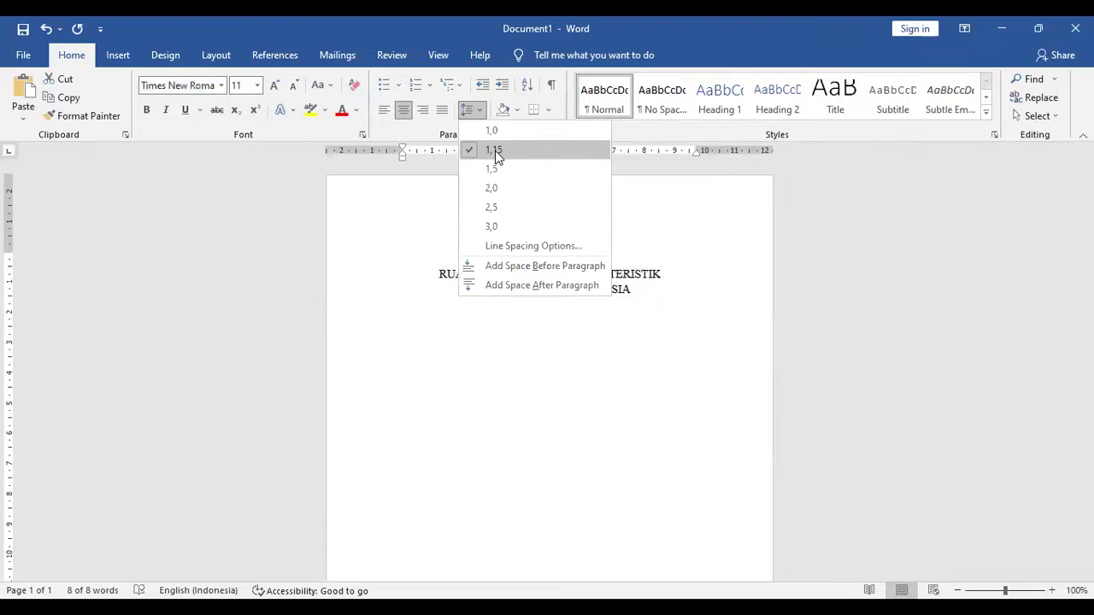
pyautogui.click(495, 153)
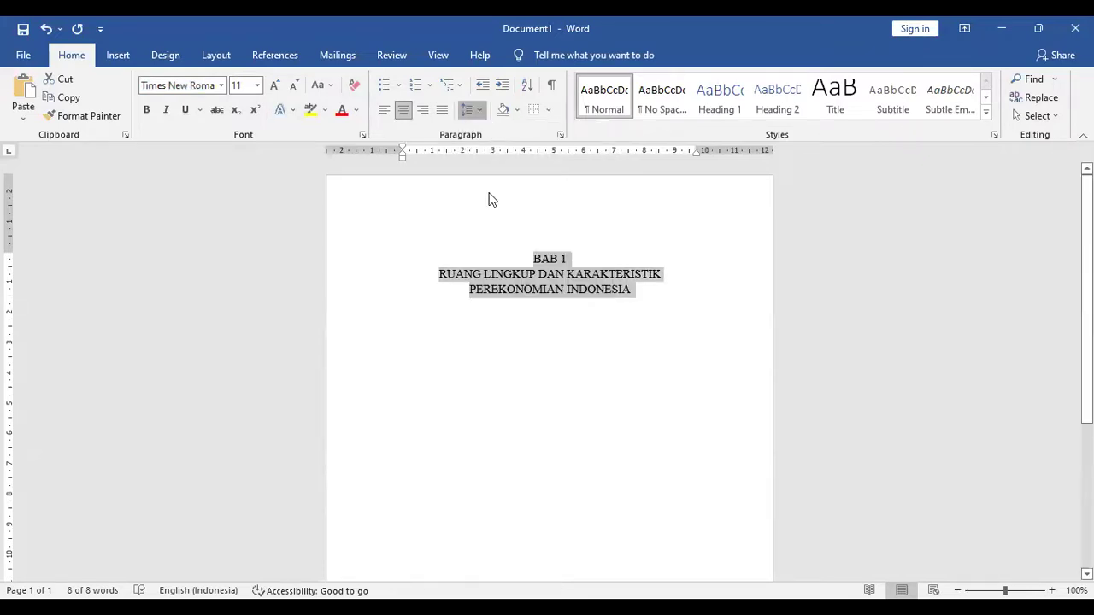
# Review the chapter heading's indents, paragraph spacing and line spacing in the detailed Line Spacing Options
pyautogui.click(477, 111)
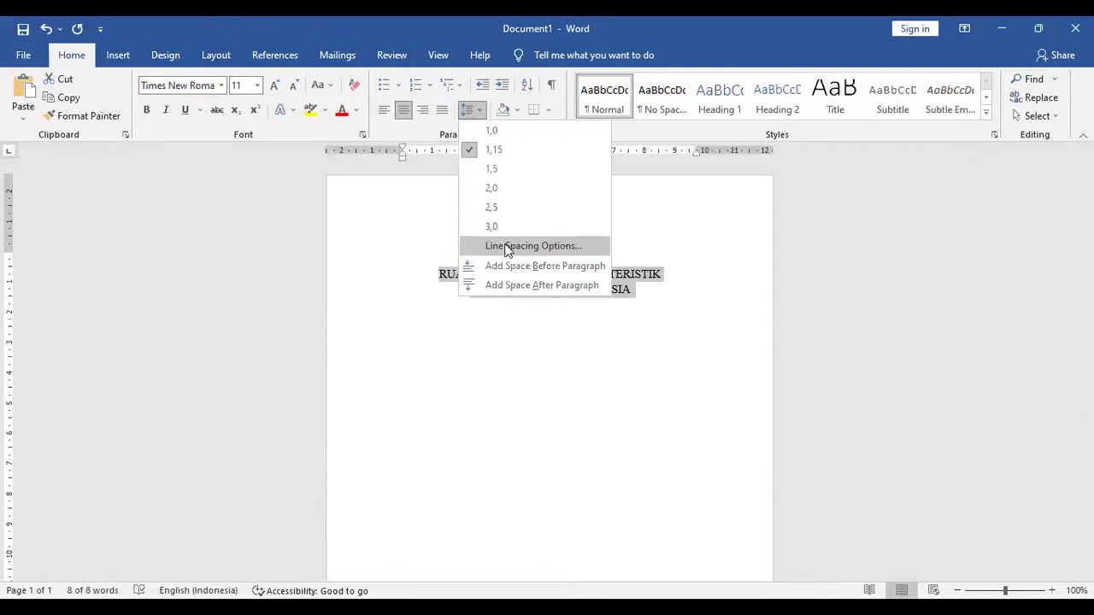
pyautogui.click(508, 246)
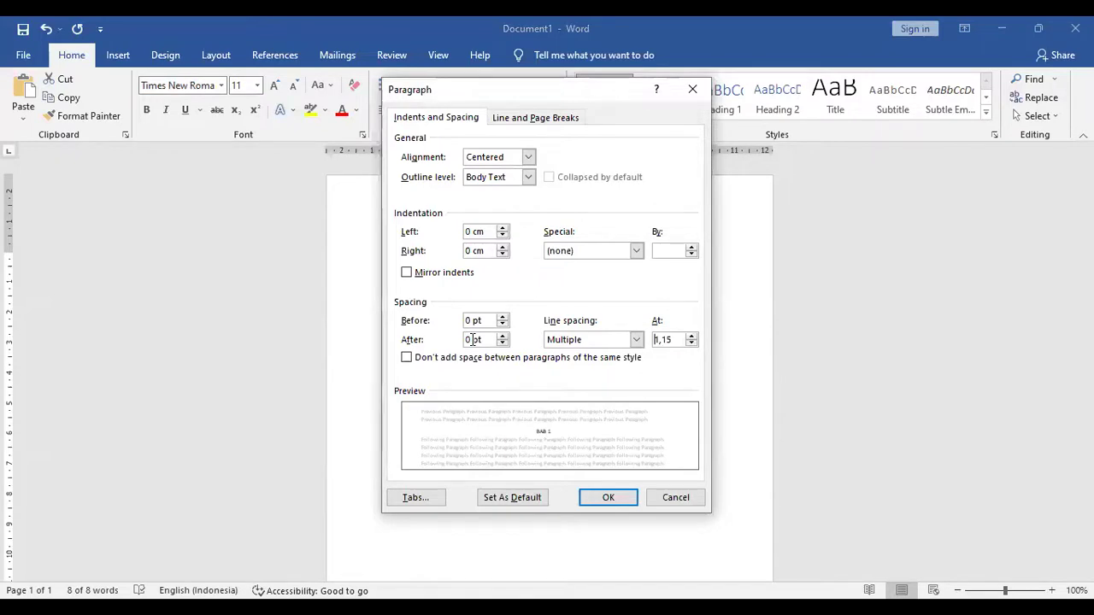
pyautogui.click(608, 499)
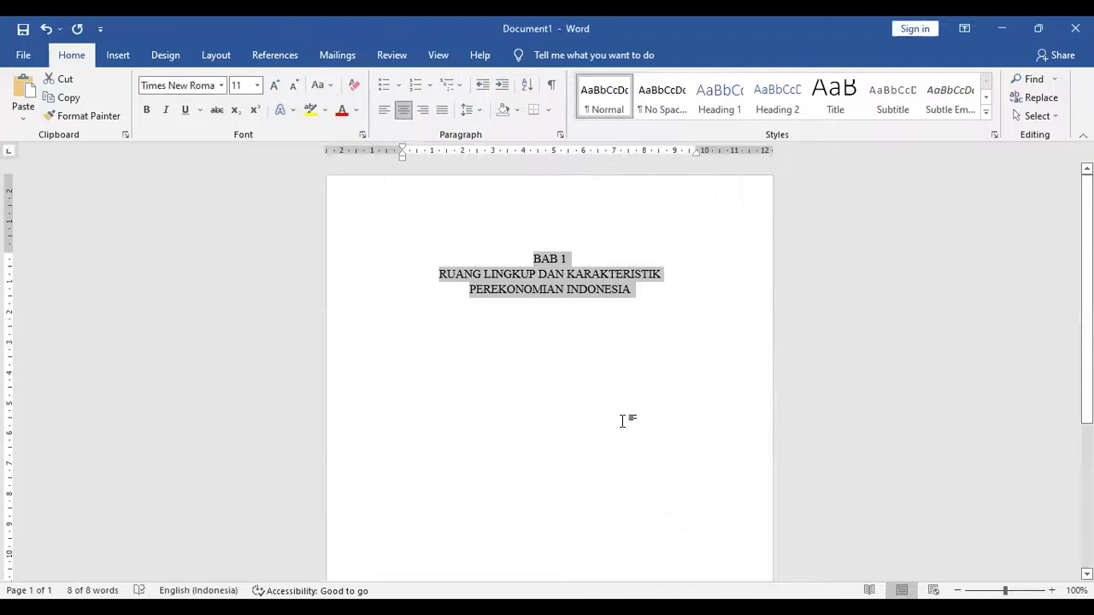
# Add a new centred line directly below the chapter heading
pyautogui.click(651, 295)
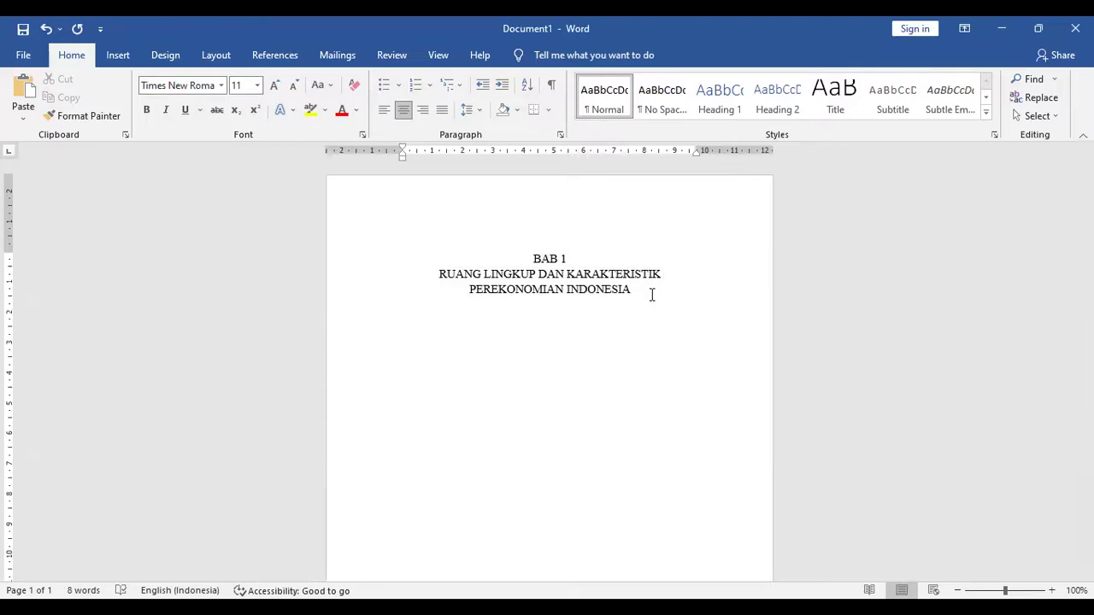
pyautogui.press('Return')
pyautogui.hotkey('ctrl', 'l')
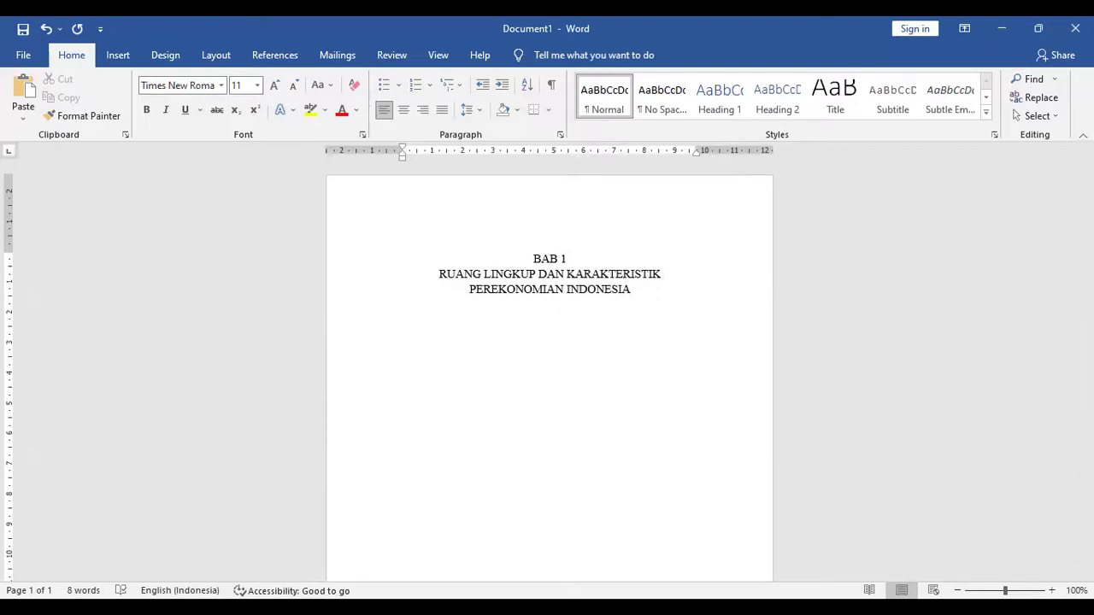
pyautogui.hotkey('ctrl', 'e')
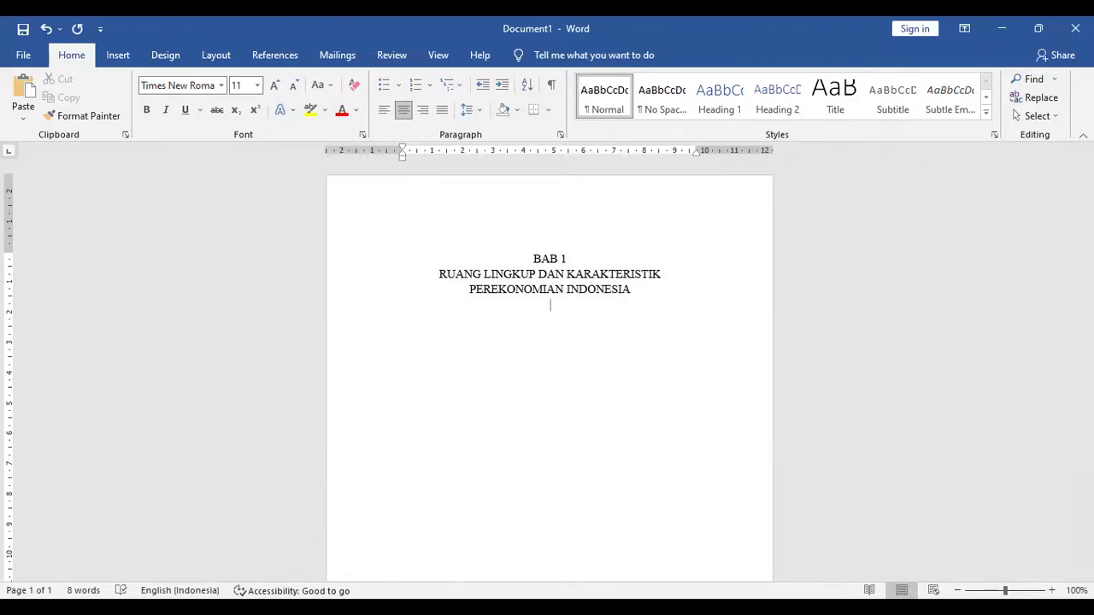
pyautogui.hotkey('ctrl', 'l')
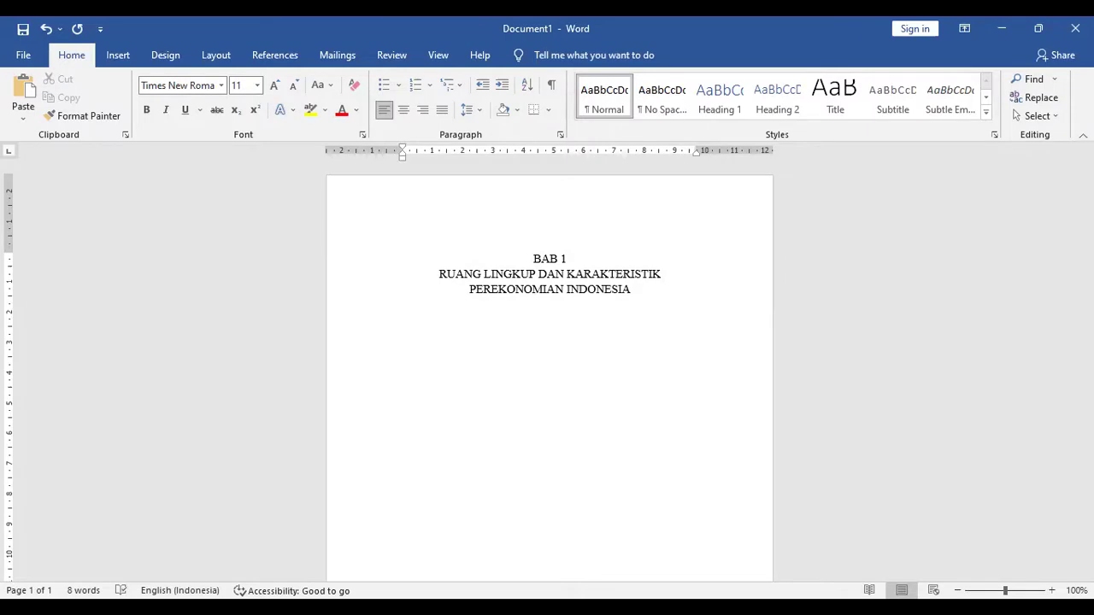
pyautogui.press('BackSpace')
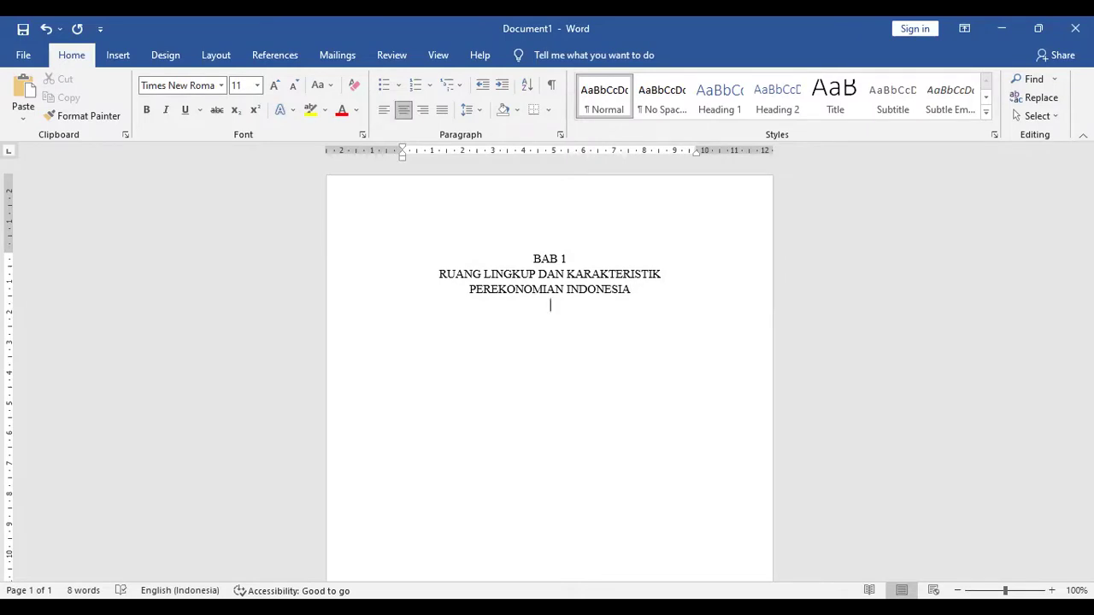
# Enter the two authors' names followed by "D5.20" on the centred line and start a left-aligned paragraph beneath it
pyautogui.write('ab')
pyautogui.press('BackSpace')
pyautogui.press('BackSpace')
pyautogui.write('Erla dan ')
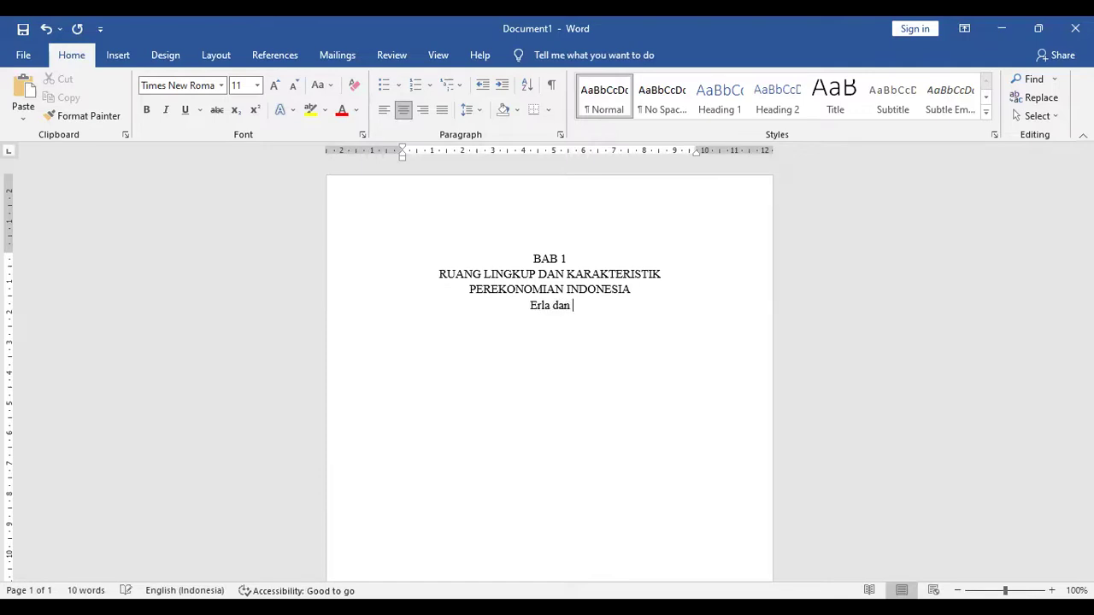
pyautogui.write('Yuniar D')
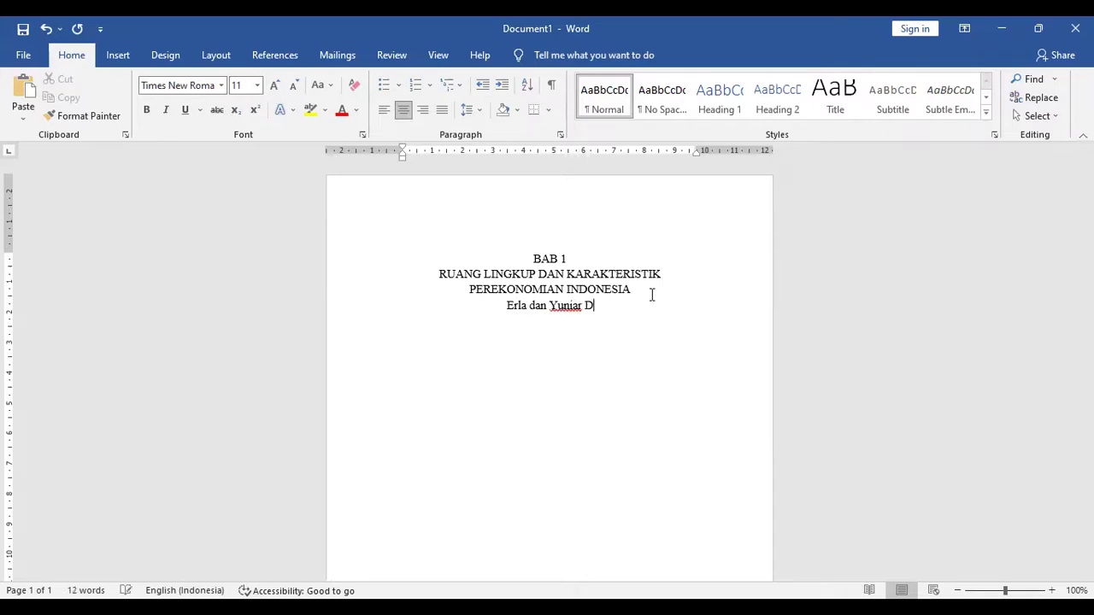
pyautogui.write('5.20')
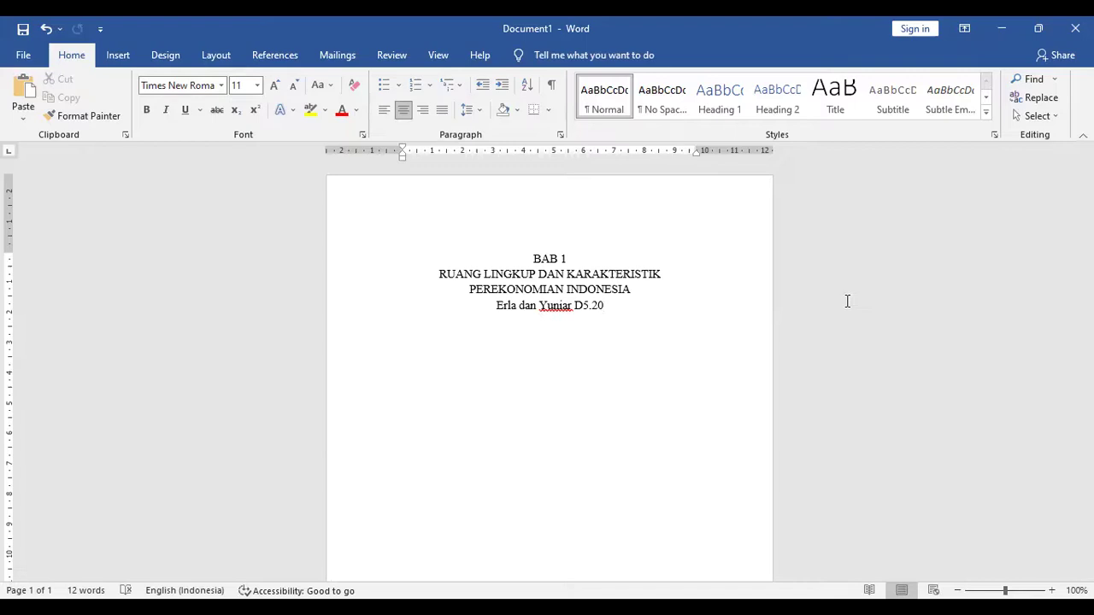
pyautogui.press('Return')
pyautogui.hotkey('ctrl', 'l')
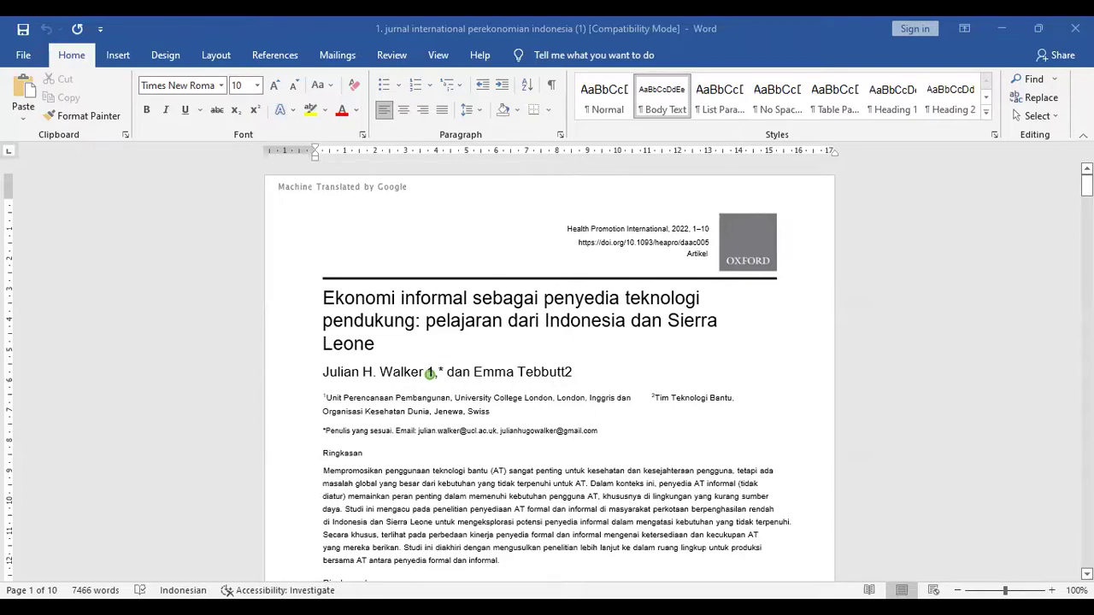
# Switch to the document "1. jurnal international perekonomian indonesia (1)" and look through pages 1 to 4 for a passage on Indonesia
pyautogui.click(1087, 181)
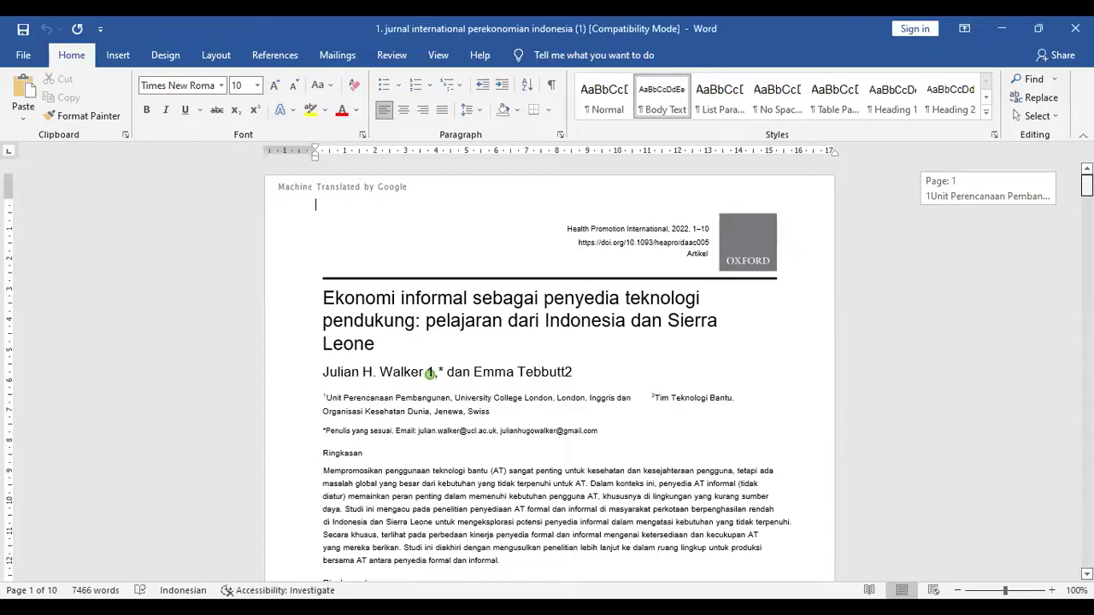
pyautogui.moveTo(1086, 181); pyautogui.dragTo(1086, 238)
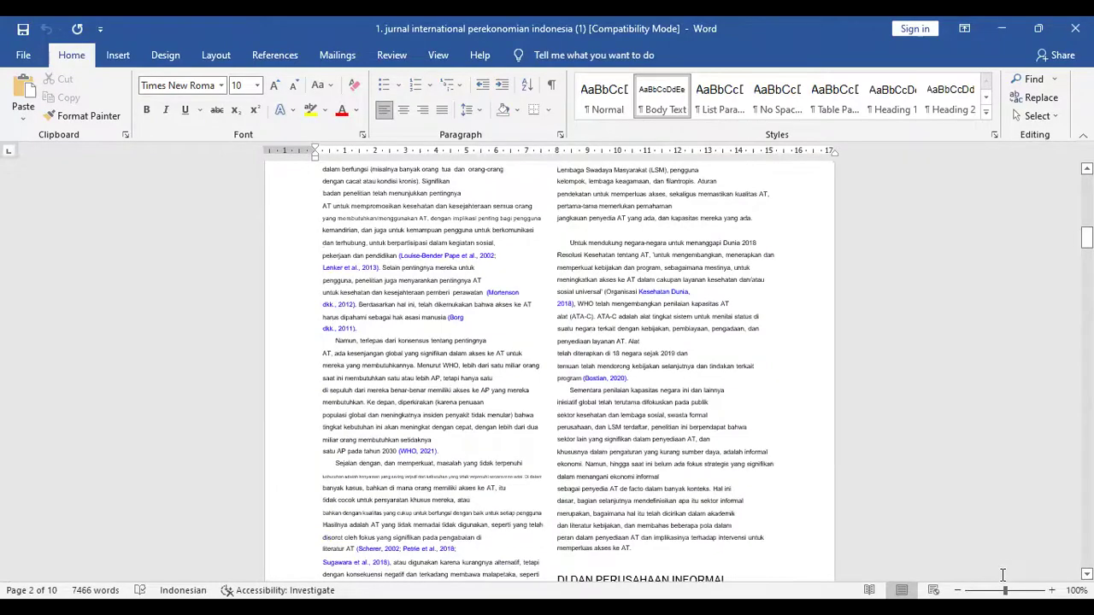
pyautogui.moveTo(1005, 591); pyautogui.dragTo(1010, 591)
pyautogui.moveTo(1086, 233); pyautogui.dragTo(1086, 288)
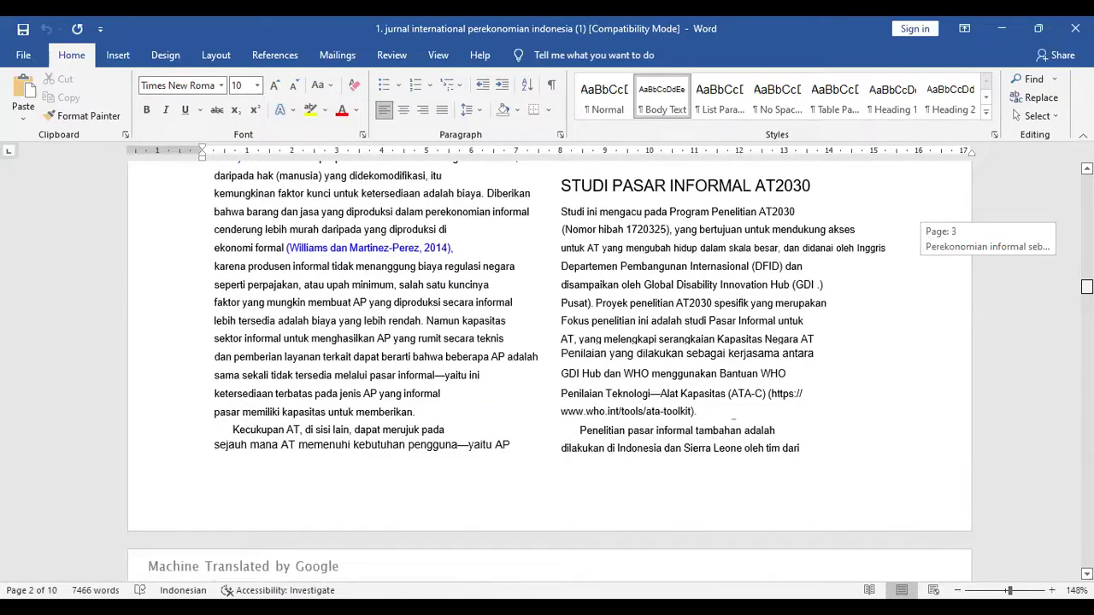
pyautogui.moveTo(1086, 287); pyautogui.dragTo(1065, 306)
pyautogui.scroll(6, 1066, 312)
pyautogui.moveTo(1062, 291)
pyautogui.mouseDown()
pyautogui.moveTo(1054, 187)
pyautogui.moveTo(1067, 296)
pyautogui.mouseUp()
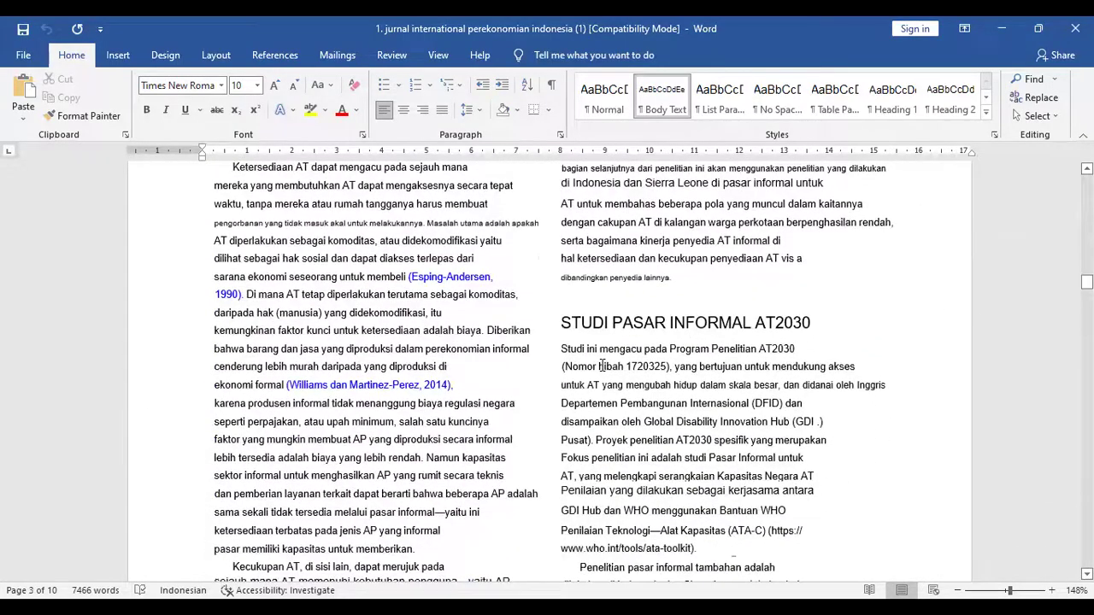
pyautogui.moveTo(1086, 282); pyautogui.dragTo(1086, 314)
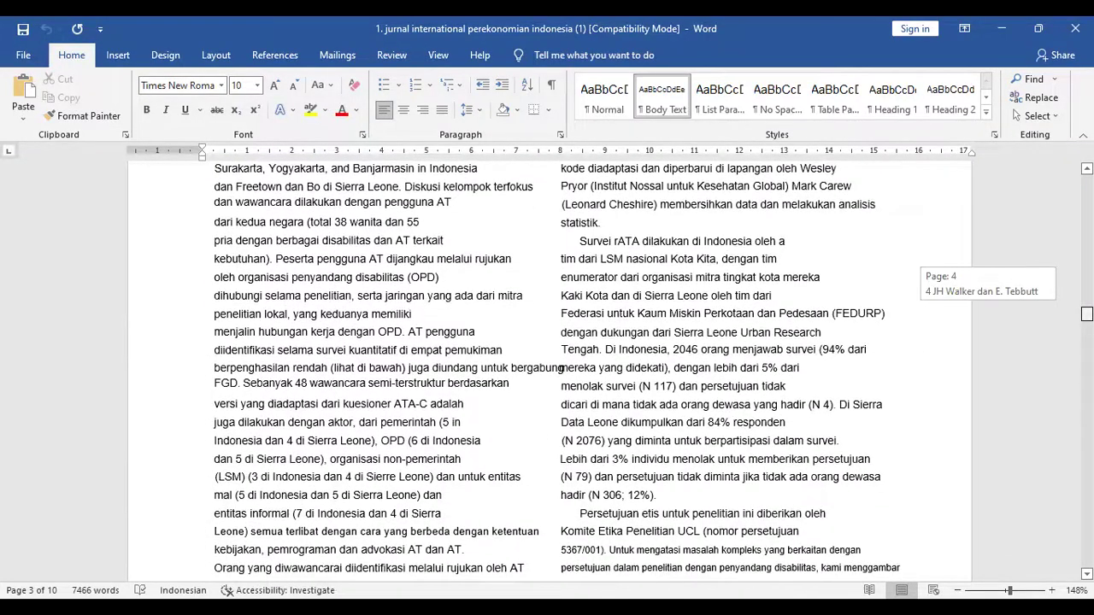
pyautogui.moveTo(1086, 314); pyautogui.dragTo(1086, 314)
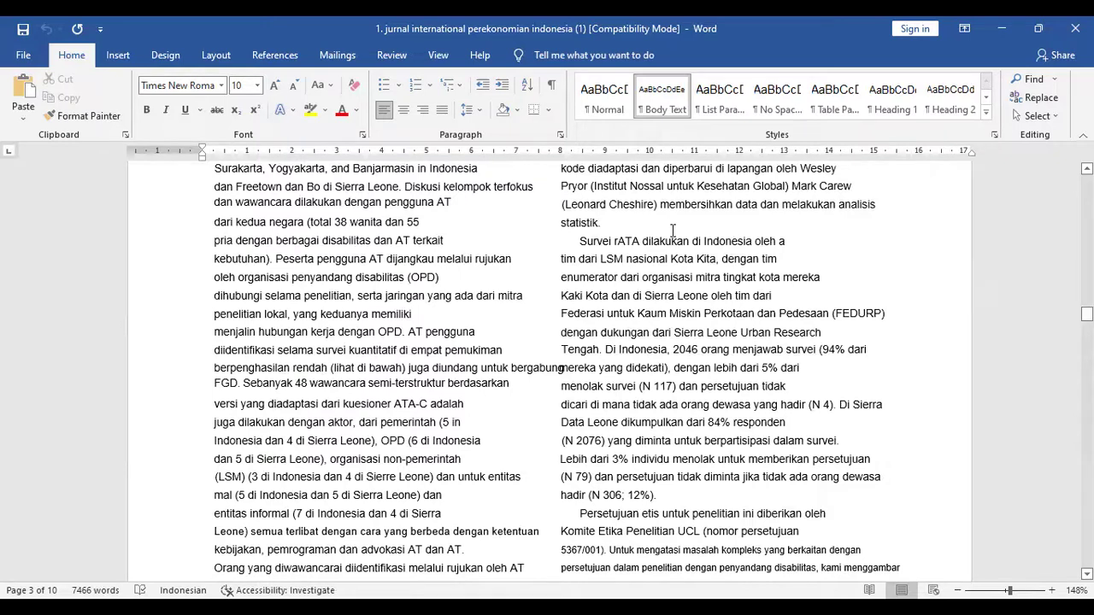
# Copy the page 4 passage from "Survei rATA dilakukan di Indonesia" through "(94% dari" into the chapter document below the author line
pyautogui.click(579, 242)
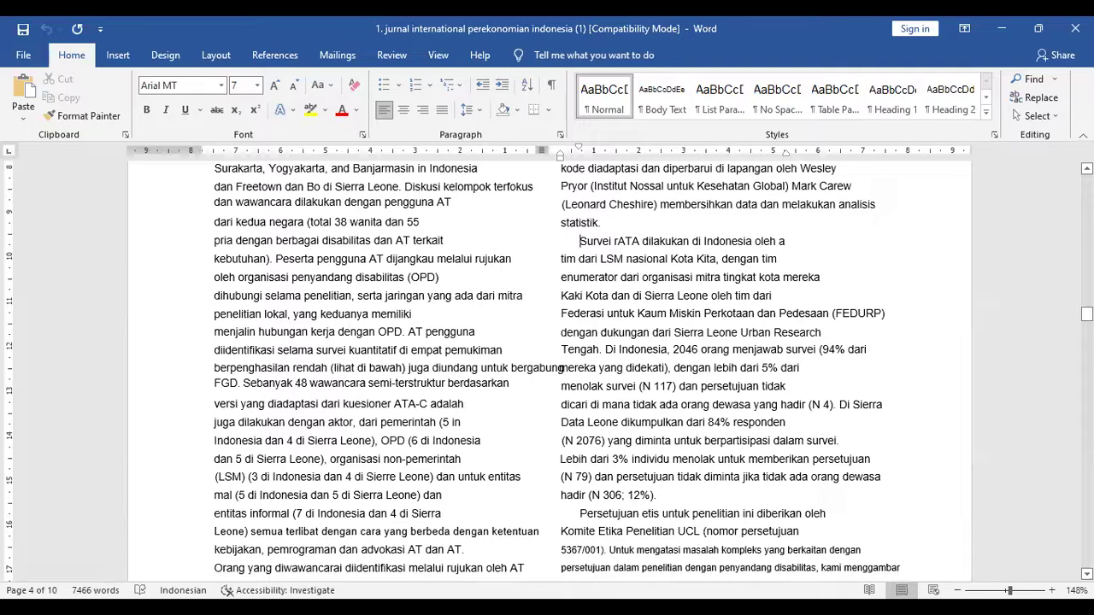
pyautogui.scroll(-2, 546, 372)
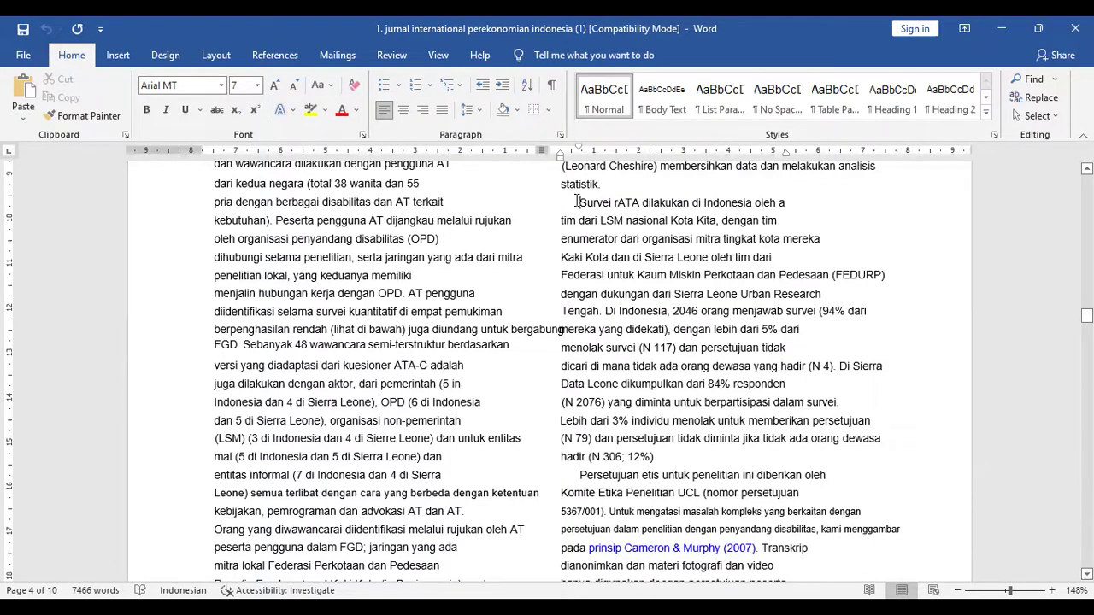
pyautogui.scroll(5, 547, 368)
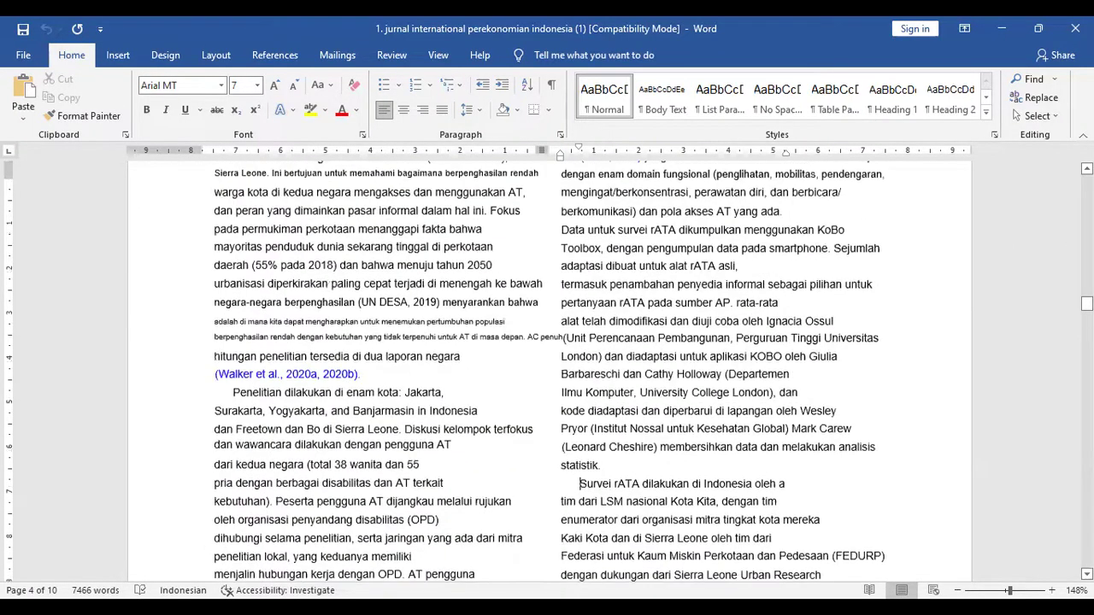
pyautogui.scroll(2, 547, 367)
pyautogui.scroll(-7, 547, 368)
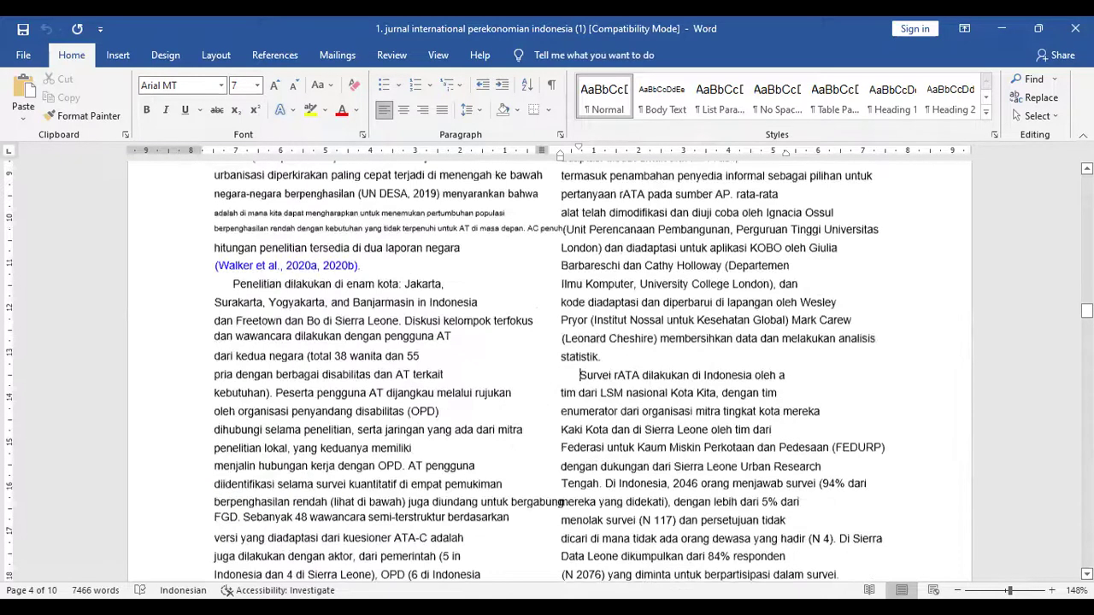
pyautogui.moveTo(578, 203); pyautogui.dragTo(868, 311)
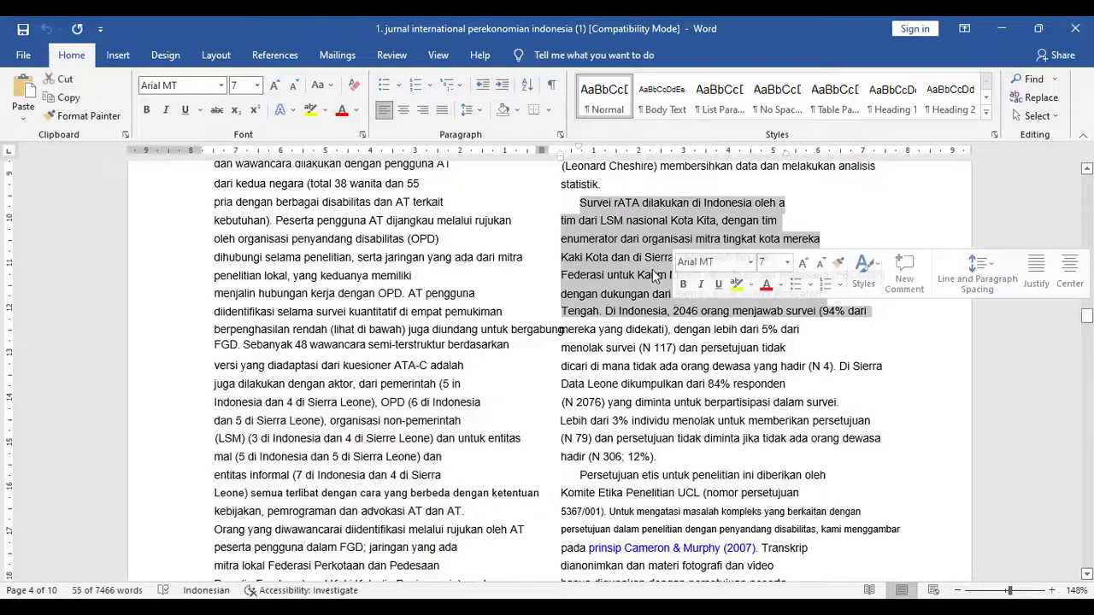
pyautogui.rightClick(654, 272)
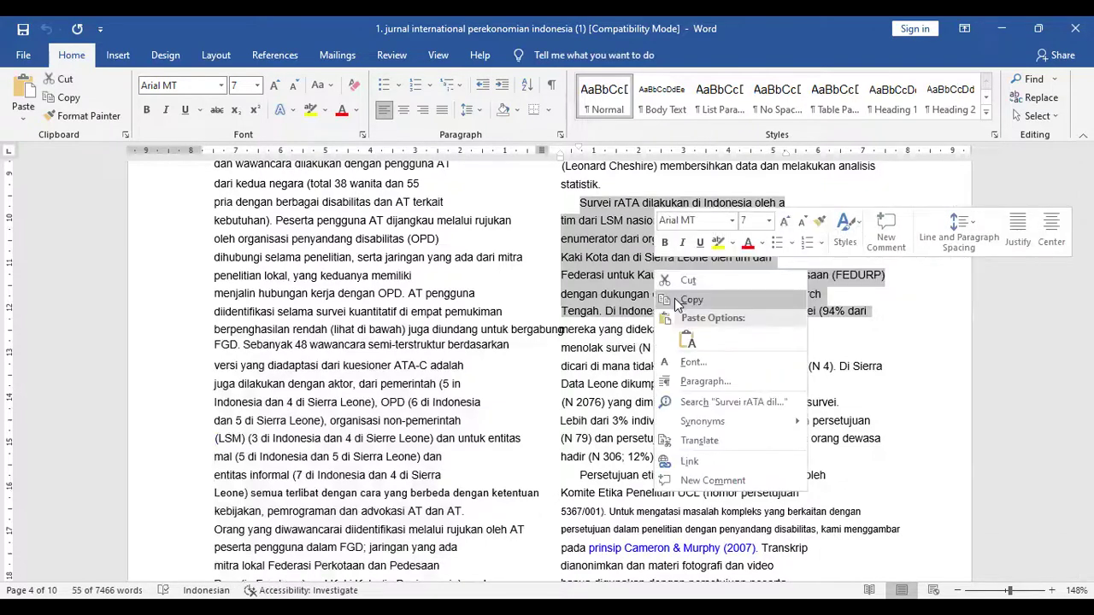
pyautogui.click(690, 300)
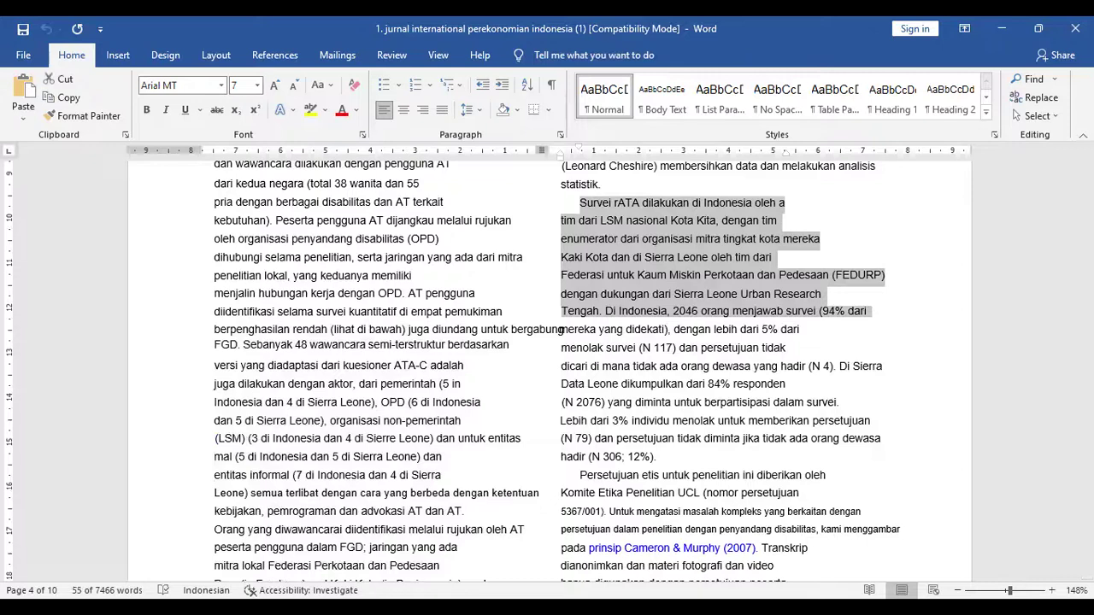
pyautogui.hotkey('alt', 'Tab')
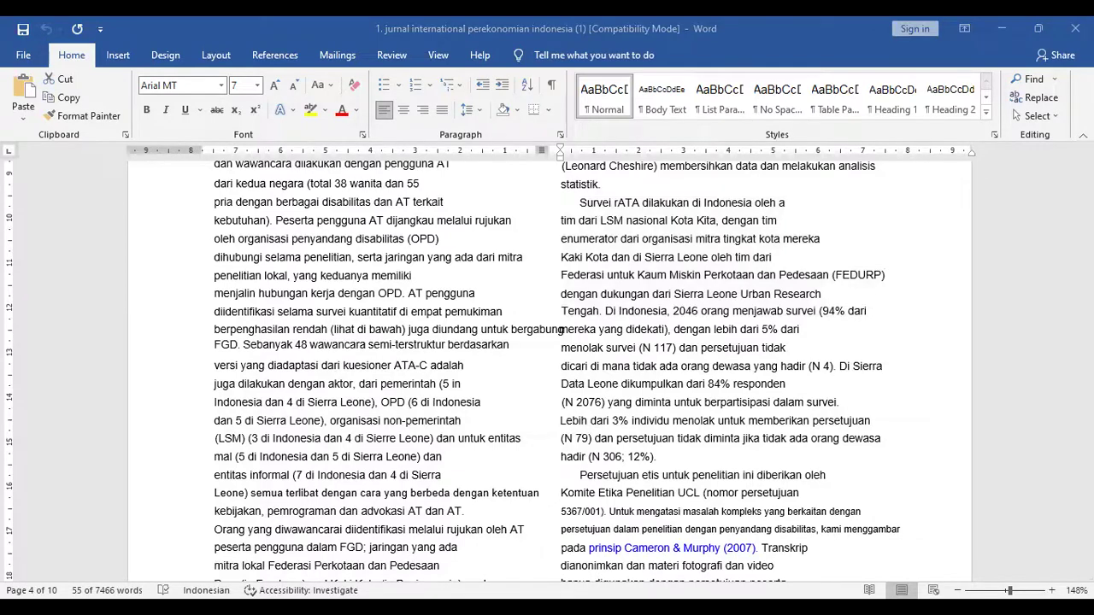
# Copy the article text from "bergabung" and "mereka yang didekati" through "hadir (N 306; 12%)." and paste it after the first passage in Document1
pyautogui.click(571, 327)
pyautogui.moveTo(564, 328); pyautogui.dragTo(654, 453)
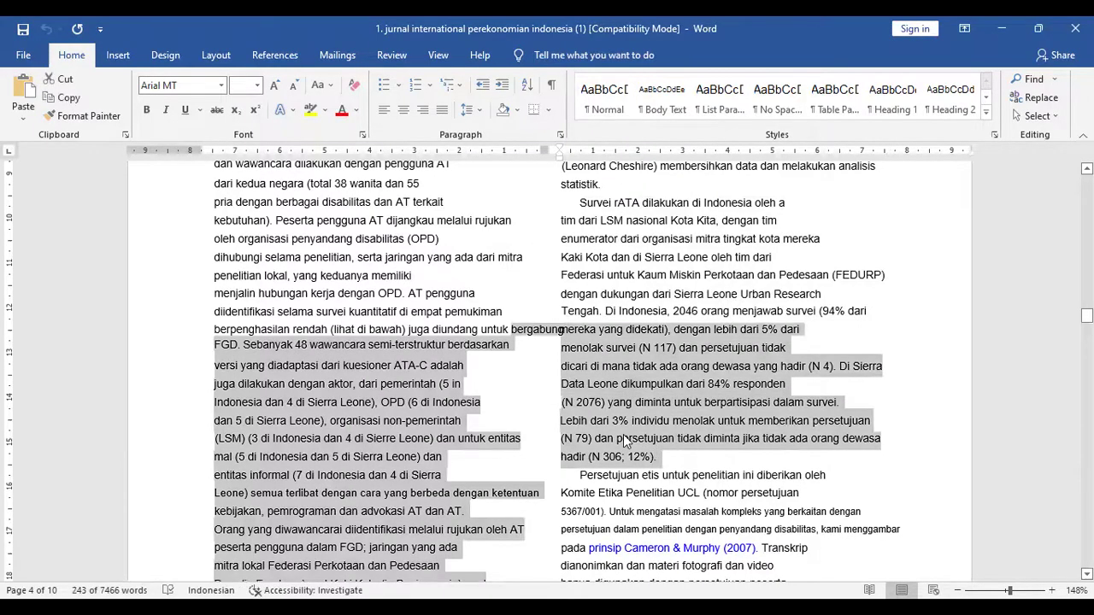
pyautogui.rightClick(626, 440)
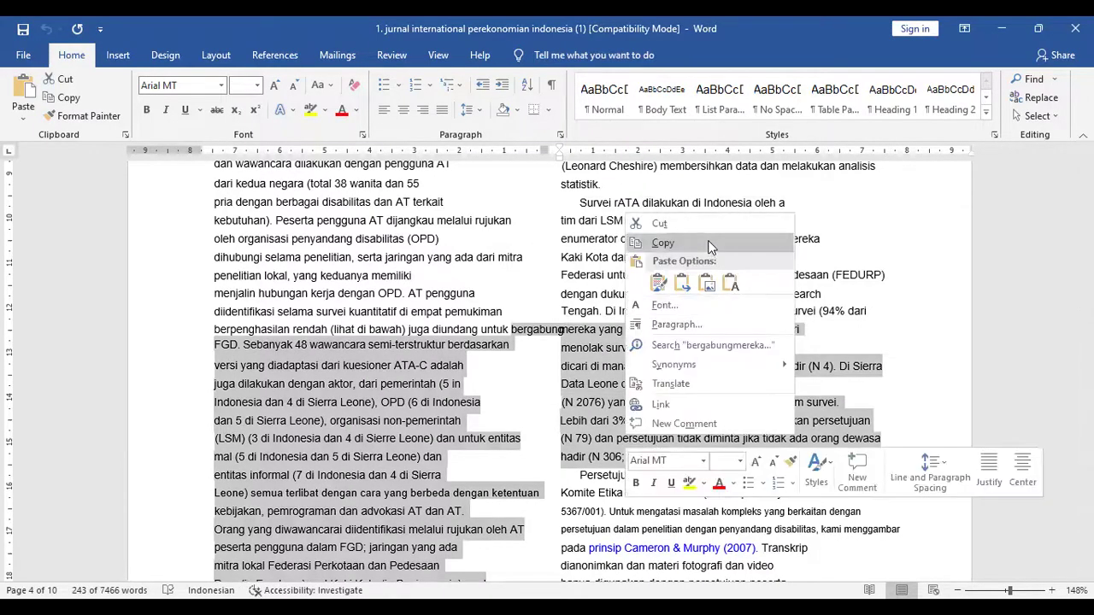
pyautogui.click(708, 246)
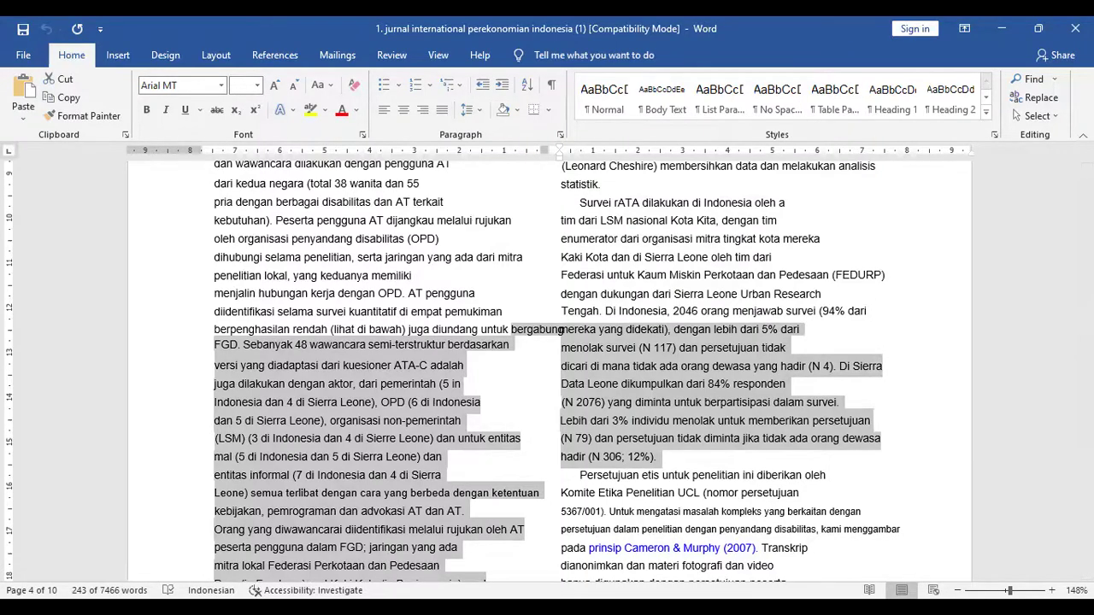
pyautogui.rightClick(701, 465)
pyautogui.click(798, 313)
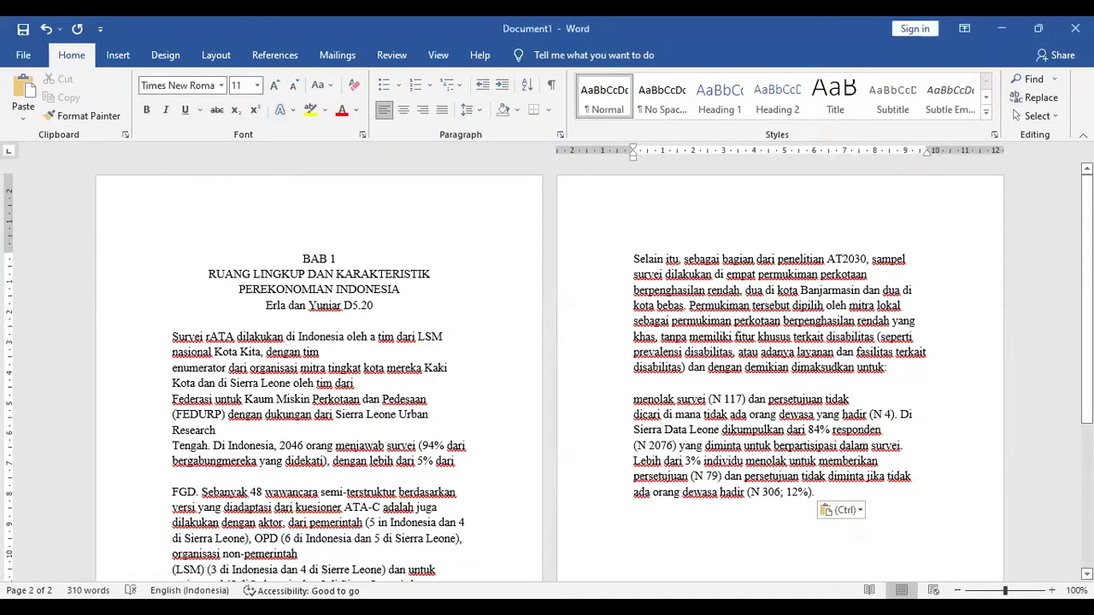
# Insert the subheading "Case Study" on its own line above the pasted survey text, leaving a blank line below the authors
pyautogui.scroll(3, 547, 367)
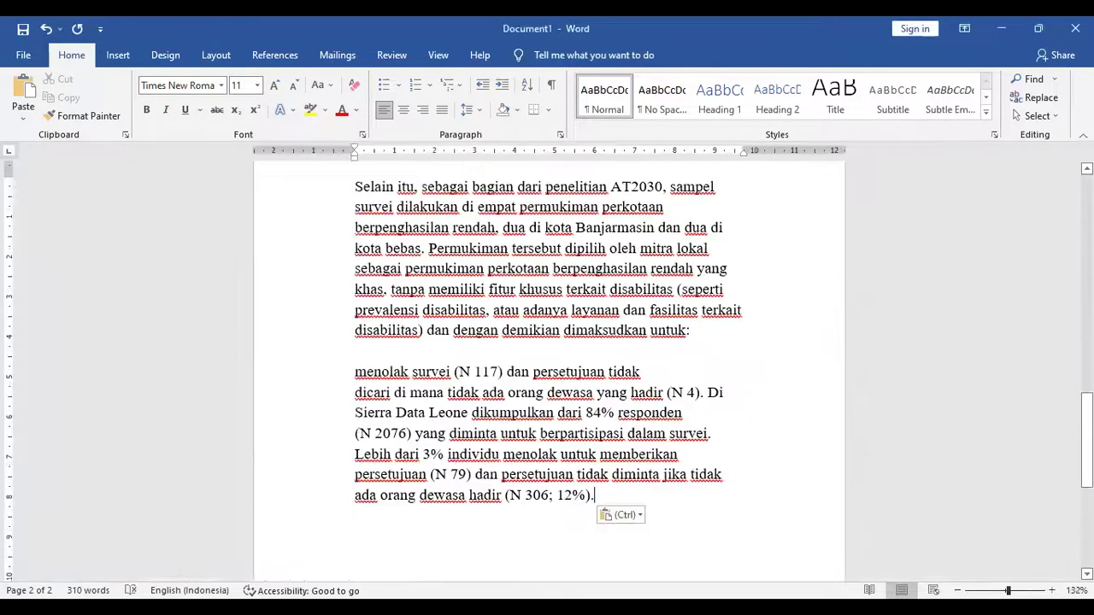
pyautogui.moveTo(1086, 442); pyautogui.dragTo(1087, 233)
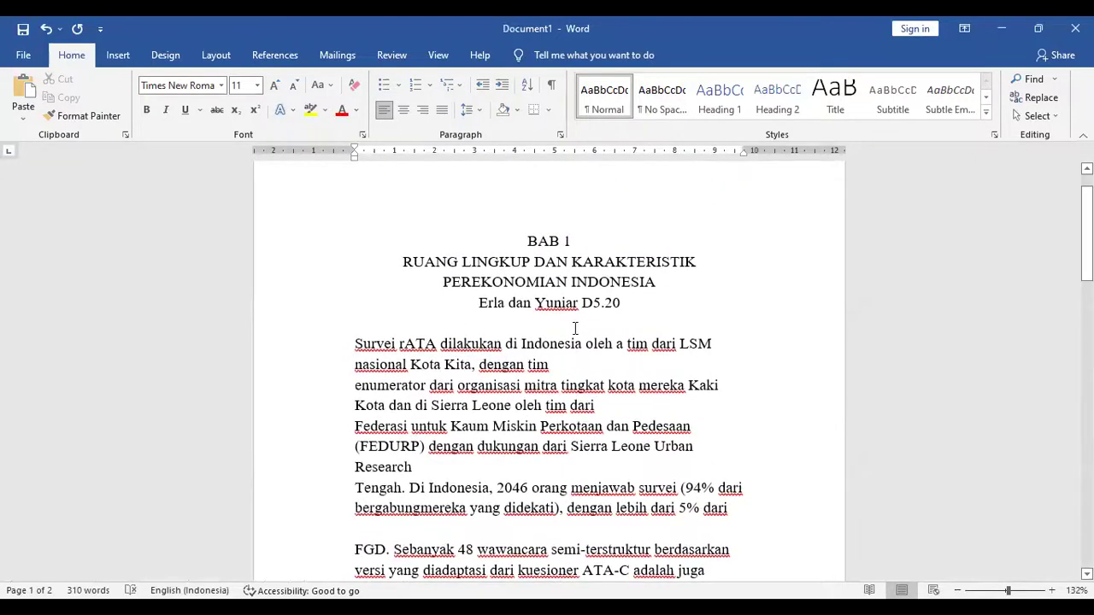
pyautogui.click(574, 327)
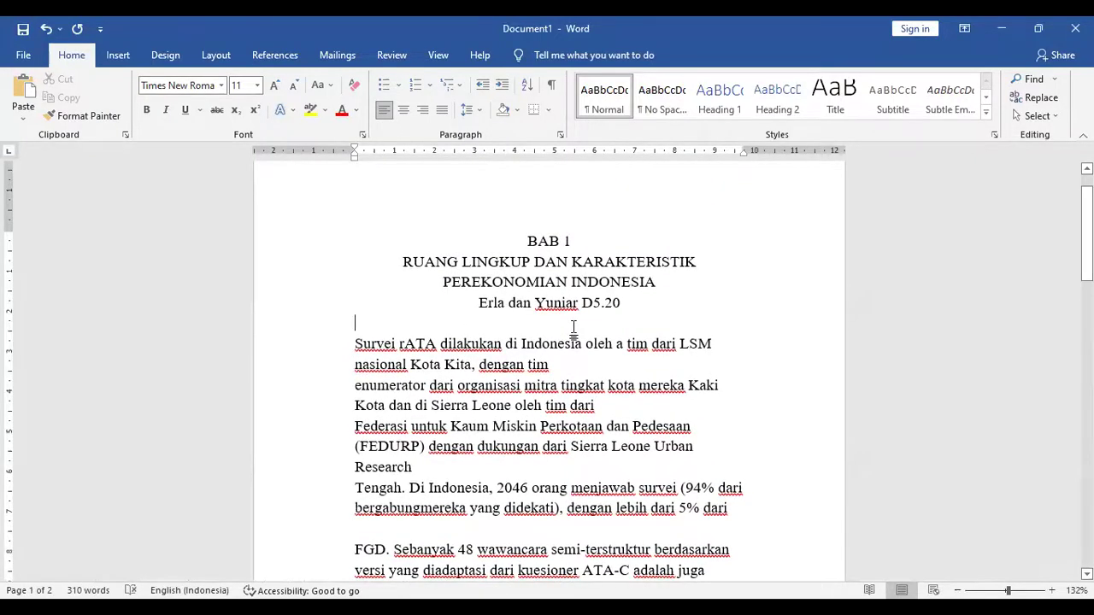
pyautogui.press('Return')
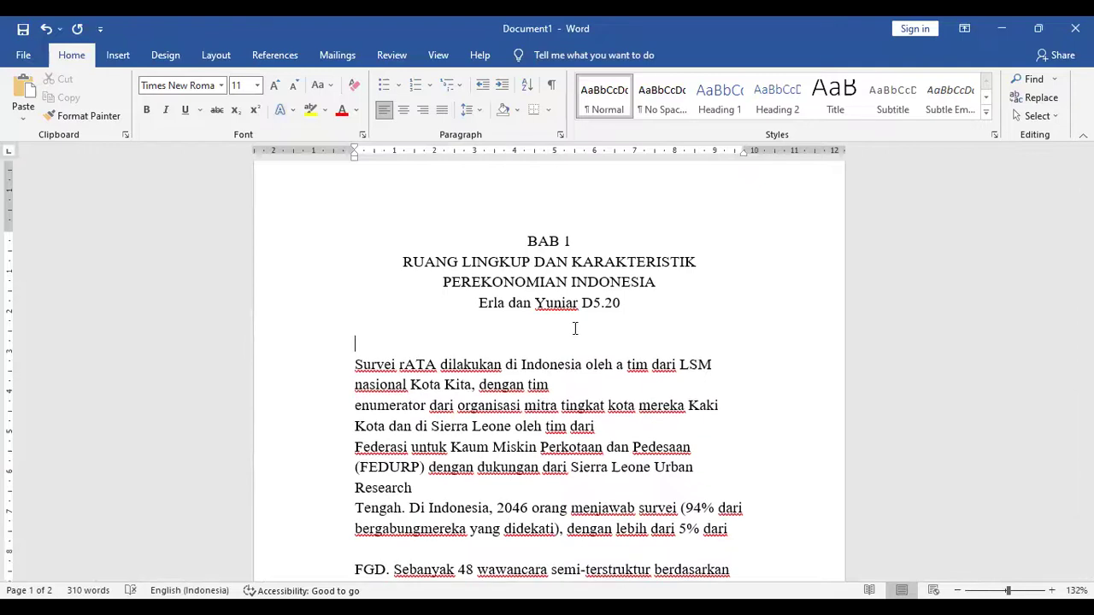
pyautogui.write('Case Study')
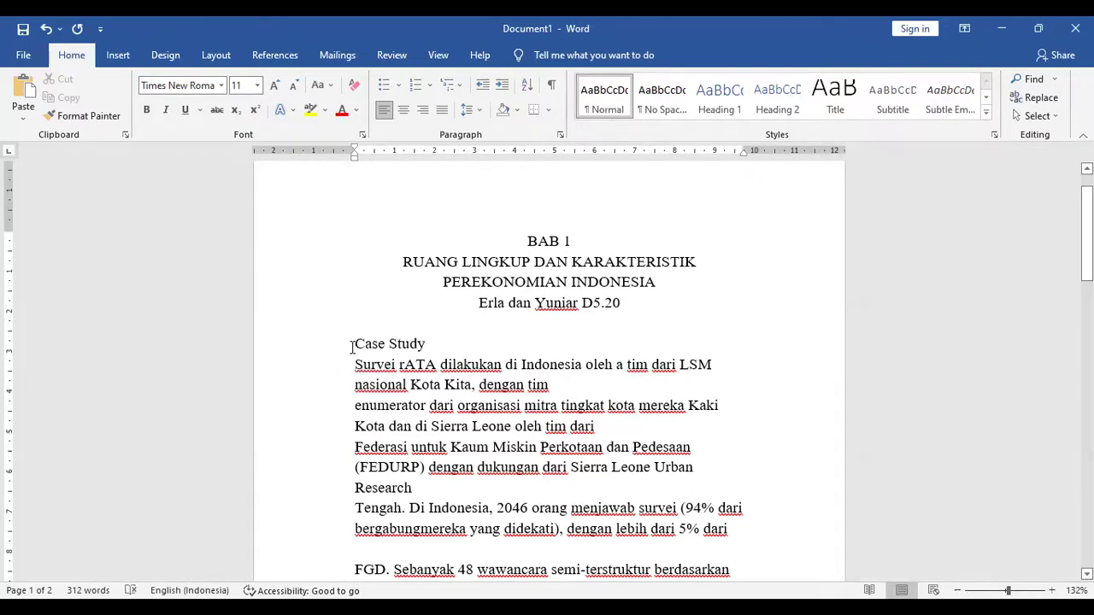
# Set all text from the "Case Study" subheading to the end of the document to Times New Roman, size 11
pyautogui.moveTo(351, 345); pyautogui.dragTo(427, 447)
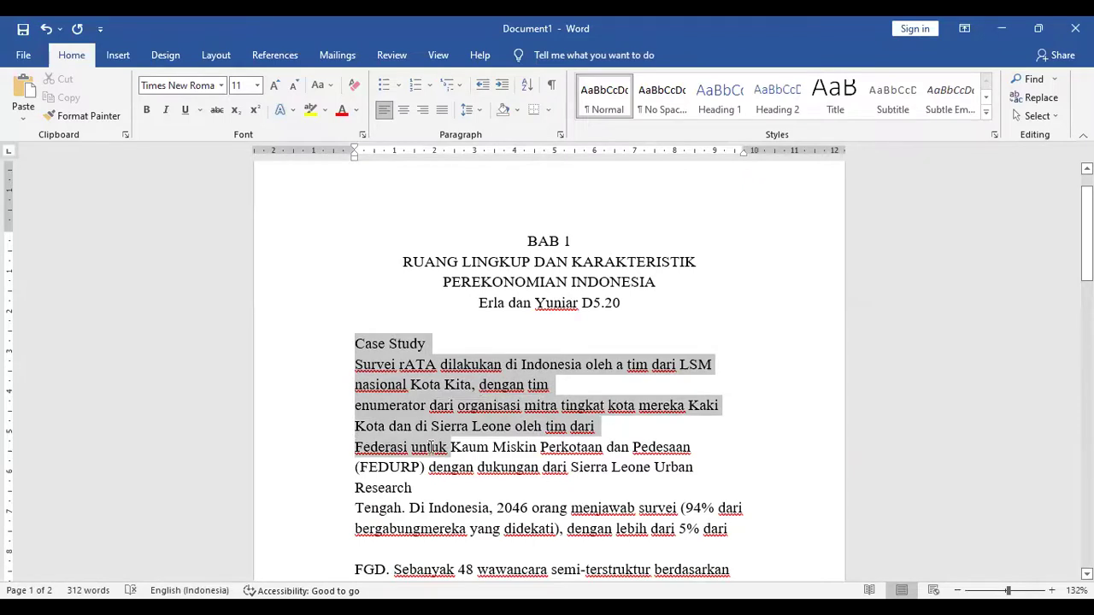
pyautogui.moveTo(432, 446); pyautogui.dragTo(637, 359)
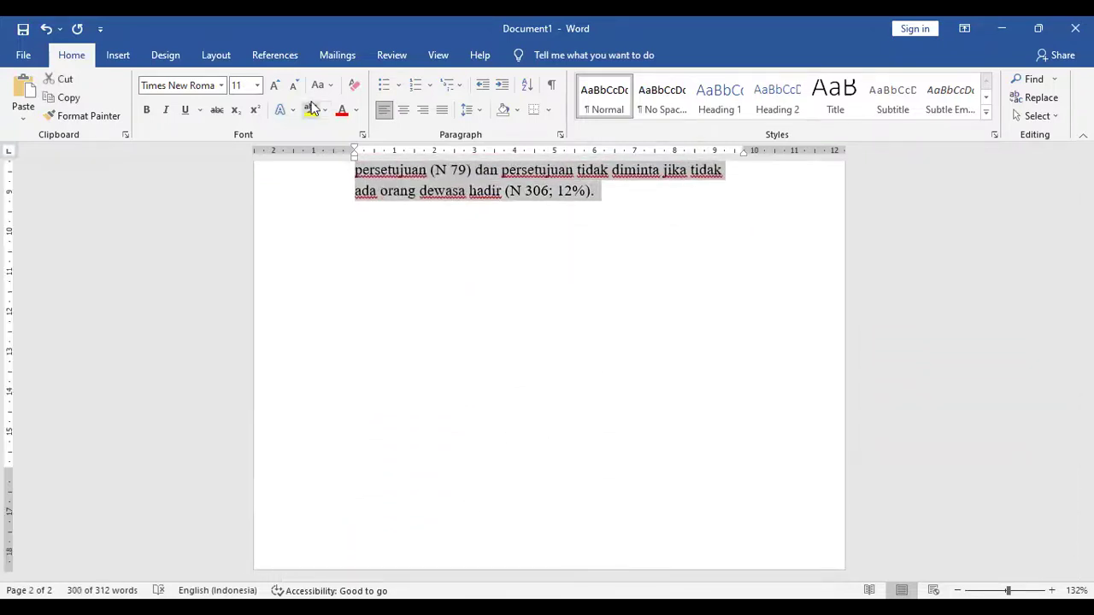
pyautogui.click(257, 85)
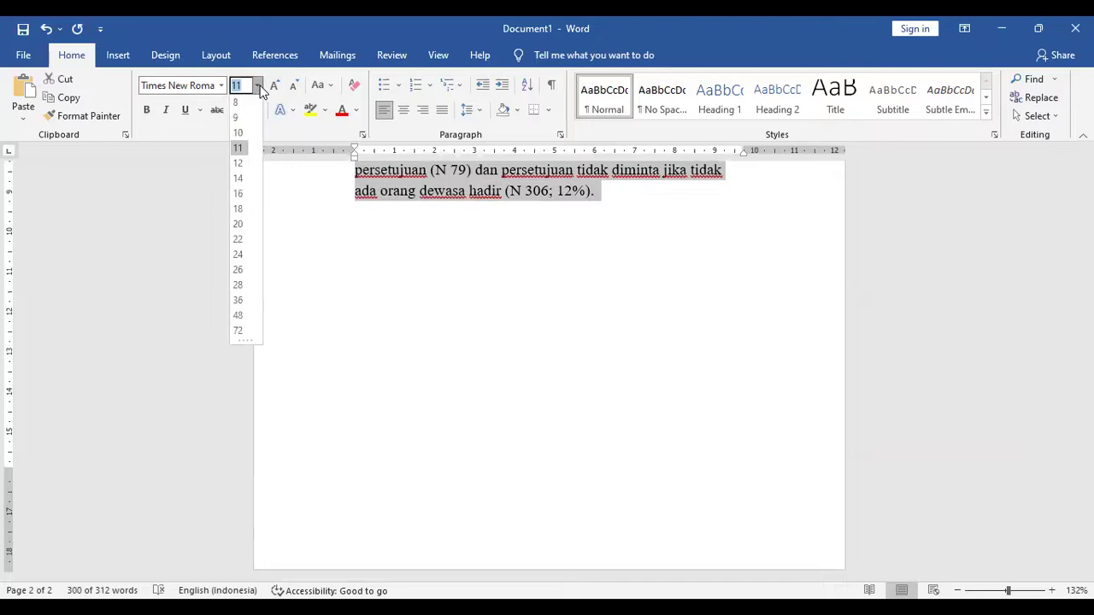
pyautogui.click(240, 149)
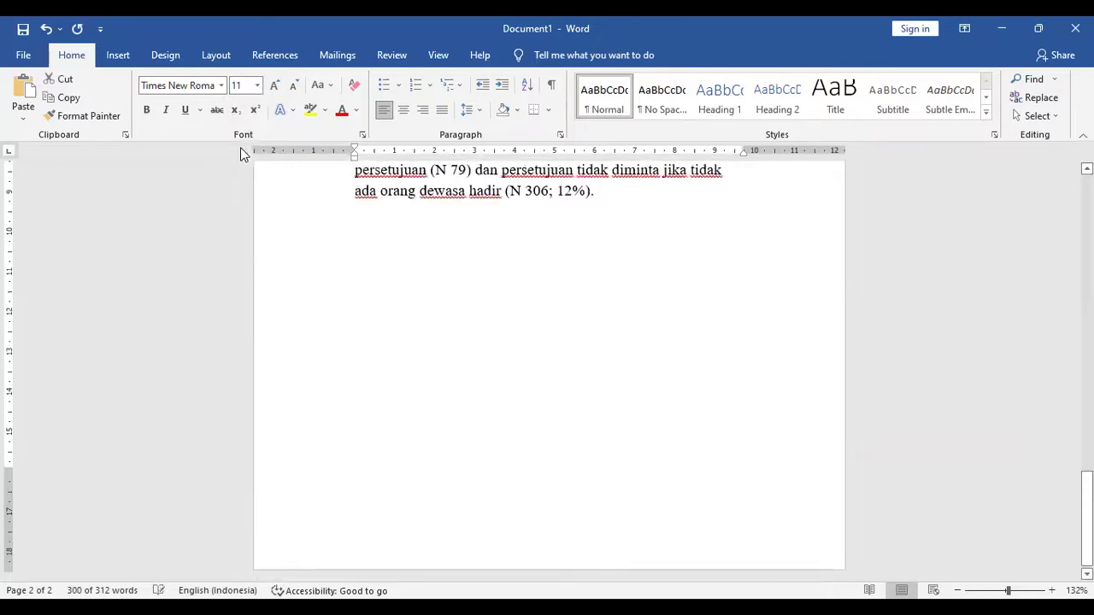
pyautogui.click(220, 87)
pyautogui.click(194, 177)
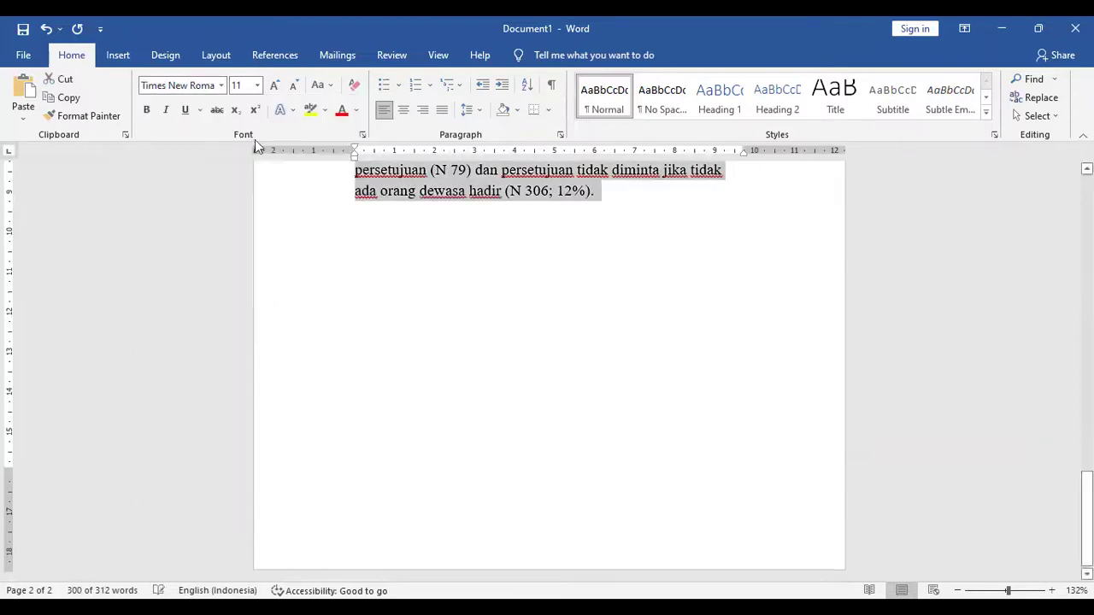
# Apply multiple line spacing of 1,15 to the selected Case Study text
pyautogui.click(469, 110)
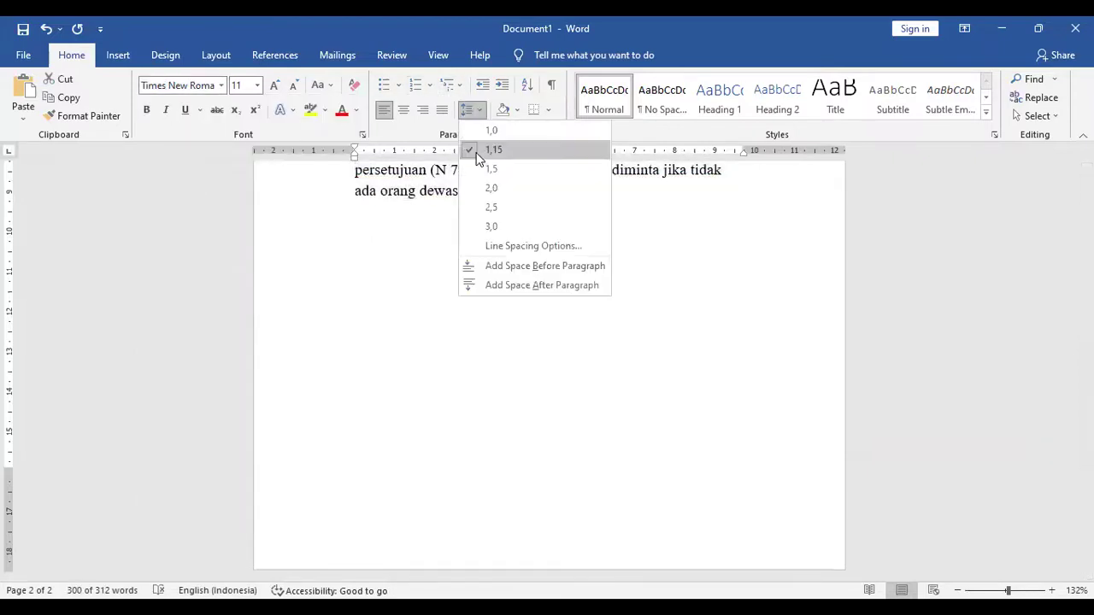
pyautogui.click(471, 149)
pyautogui.click(480, 116)
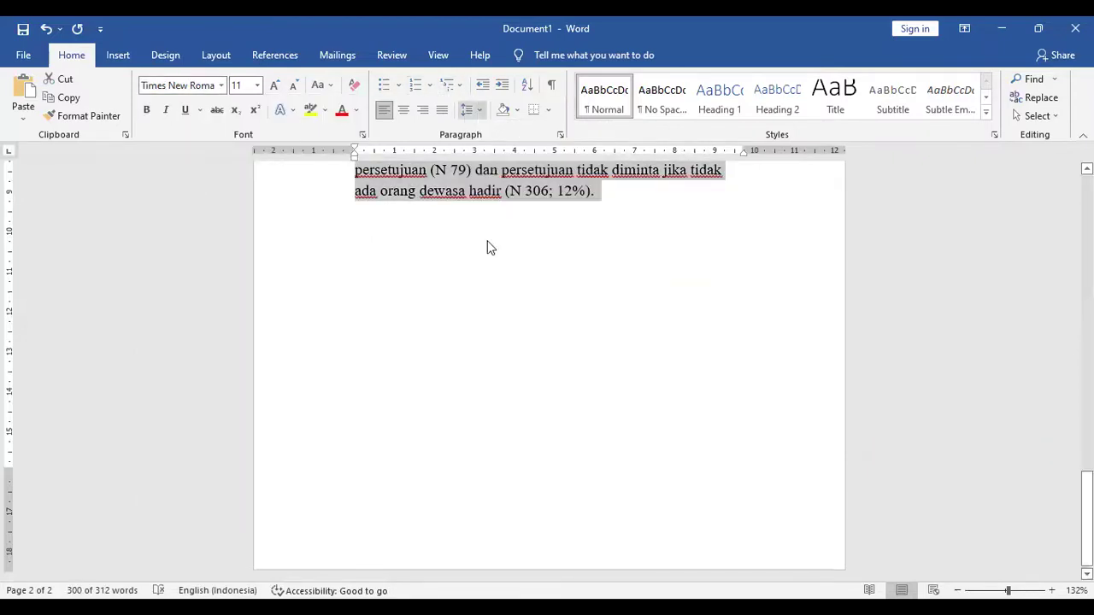
pyautogui.click(491, 247)
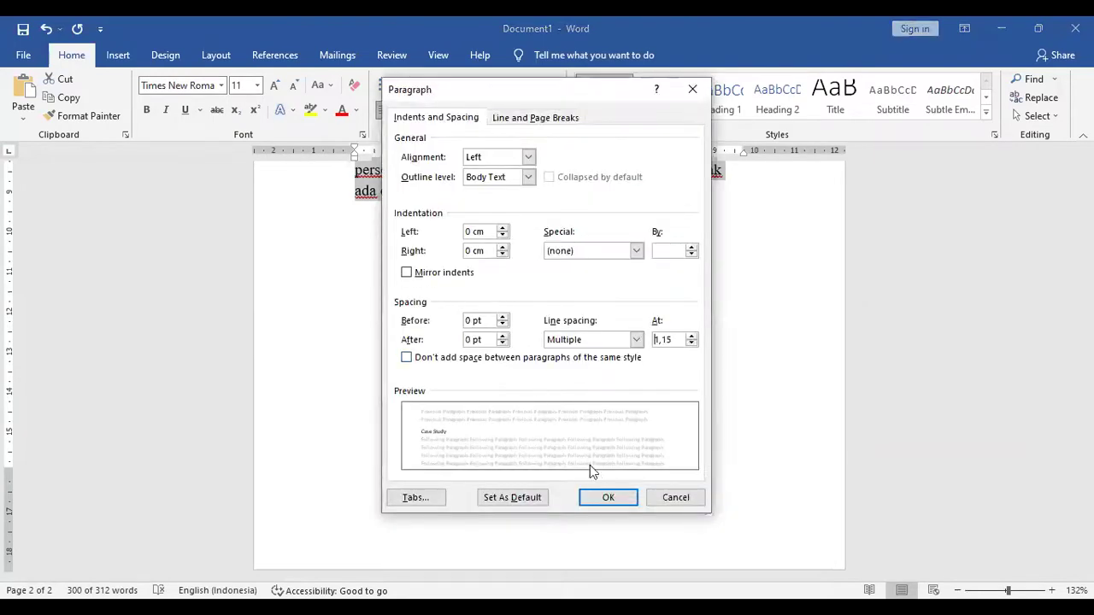
pyautogui.click(605, 501)
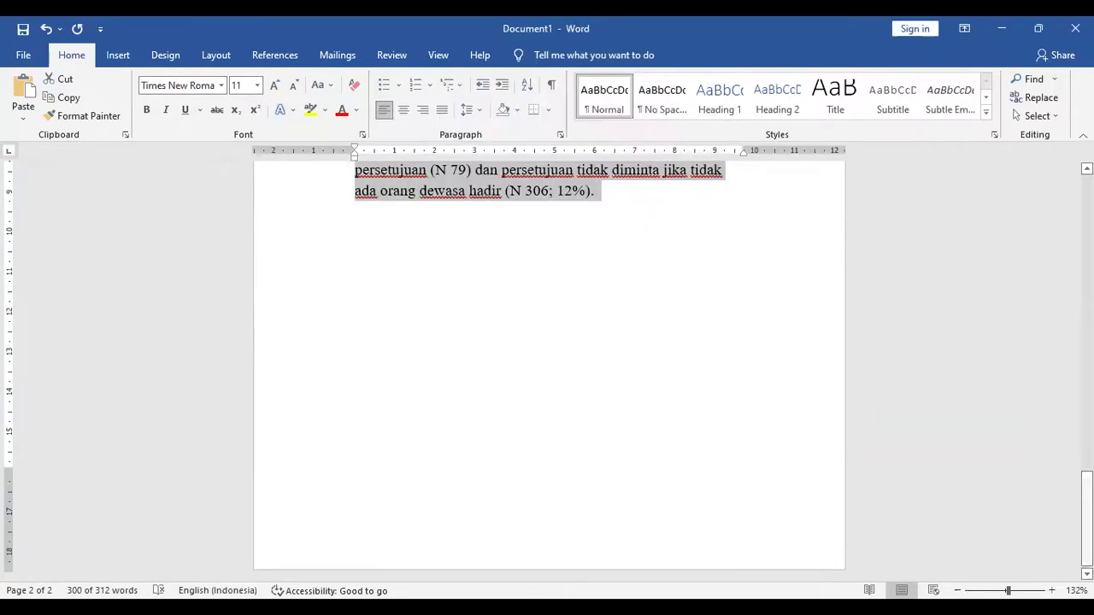
# Justify the whole Case Study section, from its subheading to the end of the document
pyautogui.scroll(15, 549, 368)
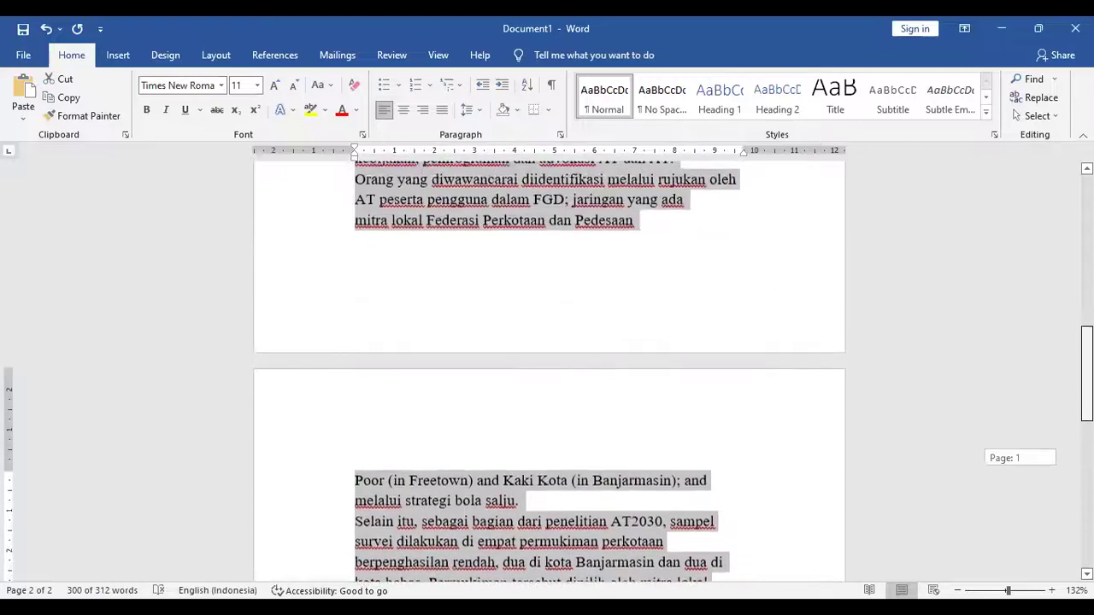
pyautogui.scroll(6, 548, 368)
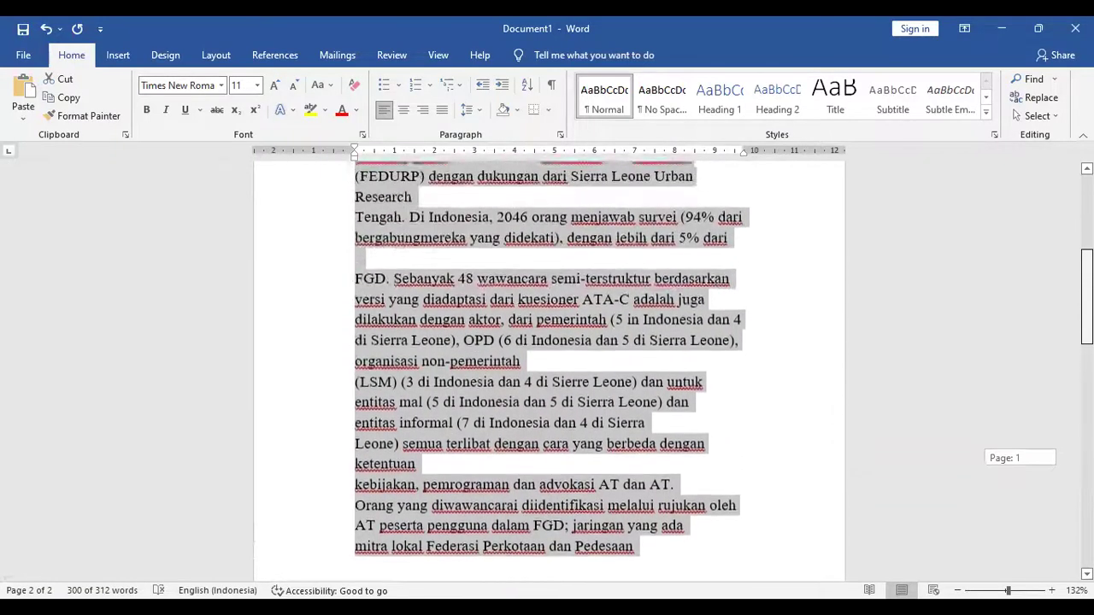
pyautogui.scroll(2, 549, 368)
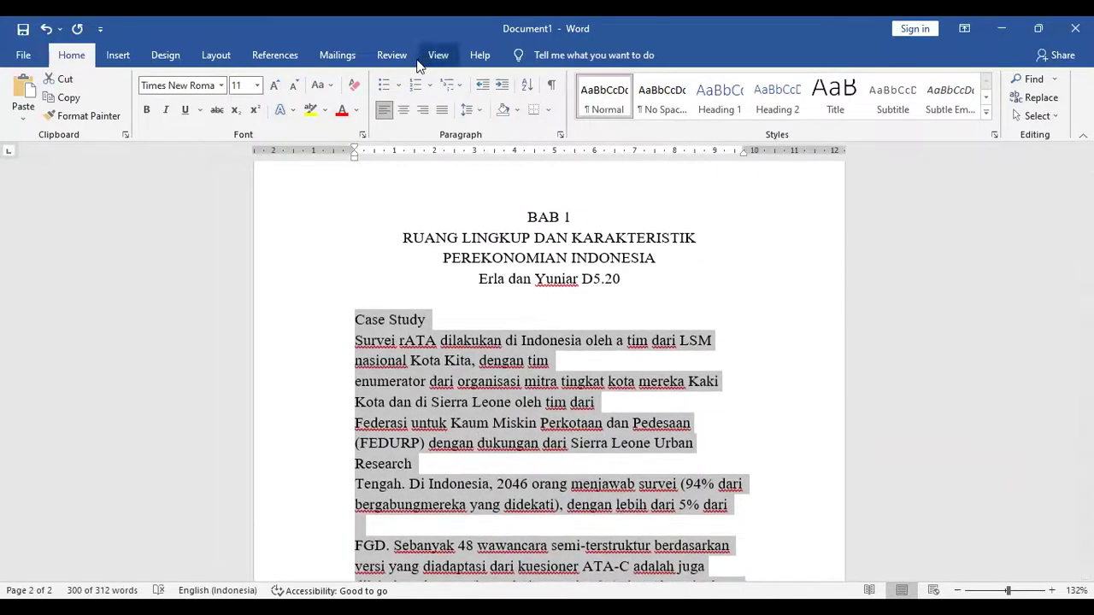
pyautogui.click(442, 111)
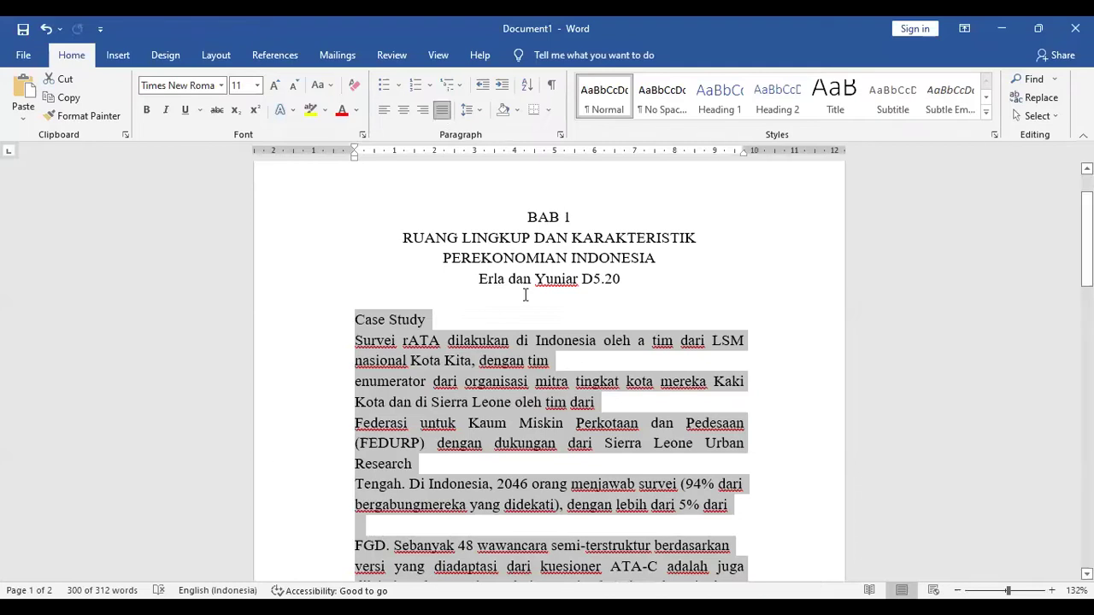
# Remove the line breaks before "enumerator", "Federasi" and "Tengah" so the opening Case Study lines run on as one paragraph
pyautogui.click(508, 376)
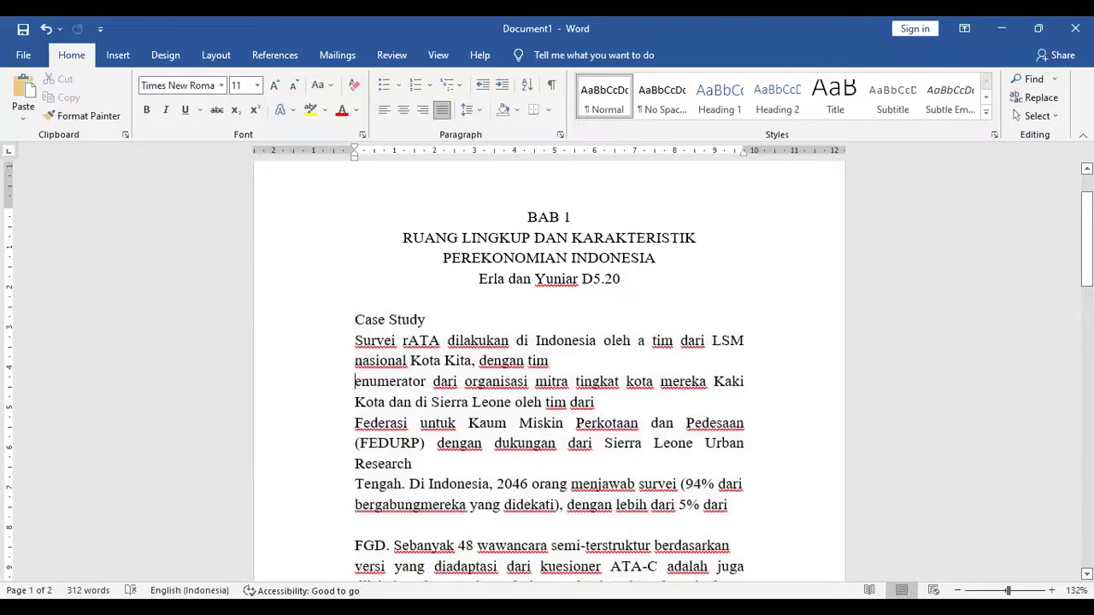
pyautogui.press('BackSpace')
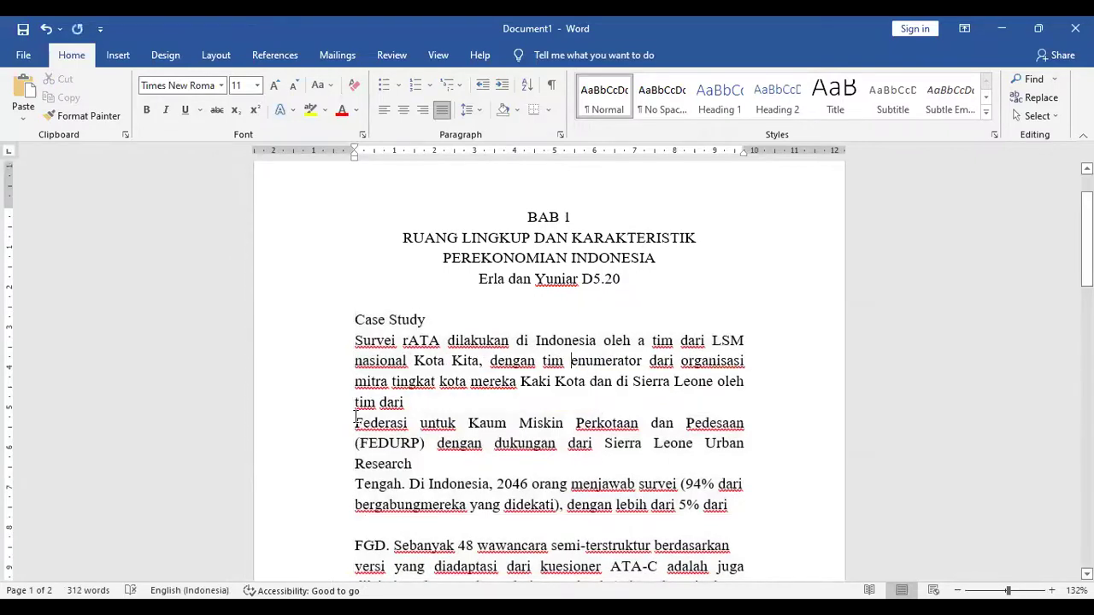
pyautogui.click(356, 422)
pyautogui.press('BackSpace')
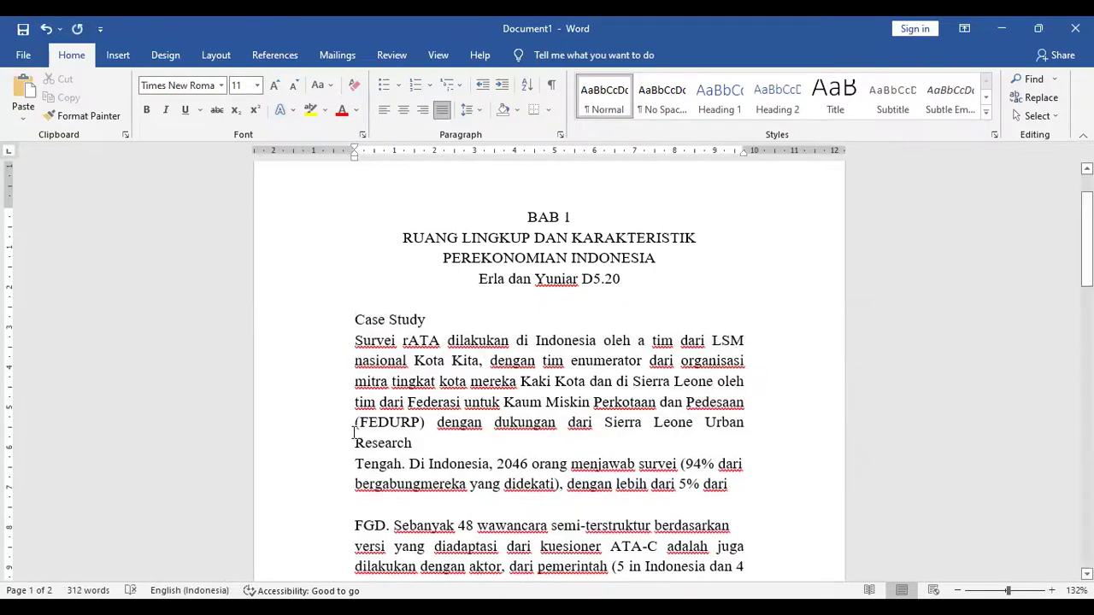
pyautogui.click(356, 466)
pyautogui.press('BackSpace')
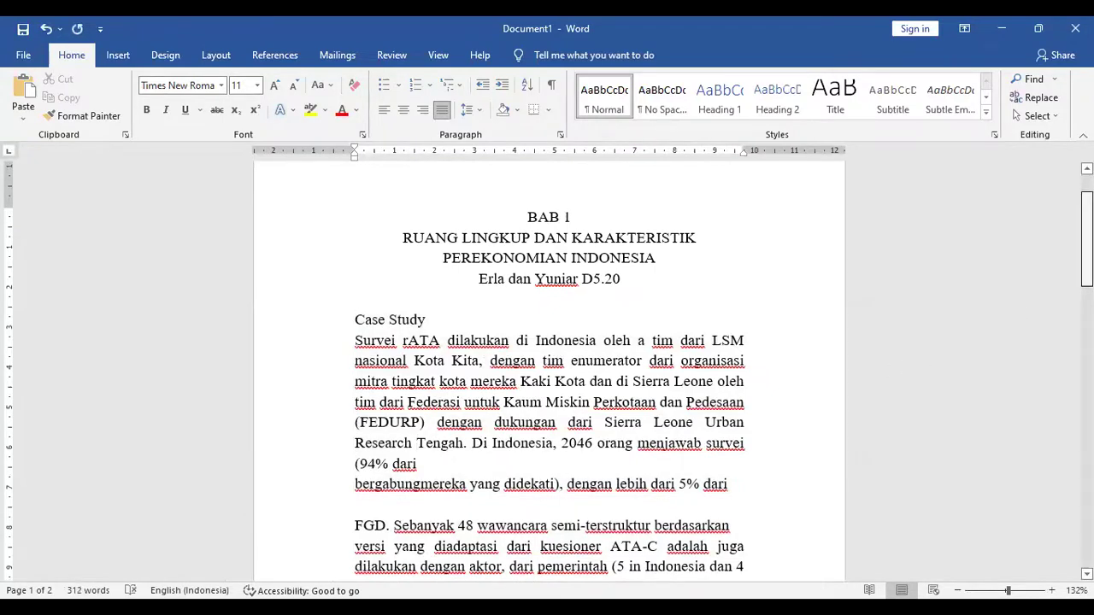
# Join the lines starting "bergabungmereka" and "FGD. Sebanyak" to the preceding text, removing the blank line between them
pyautogui.scroll(-2, 359, 353)
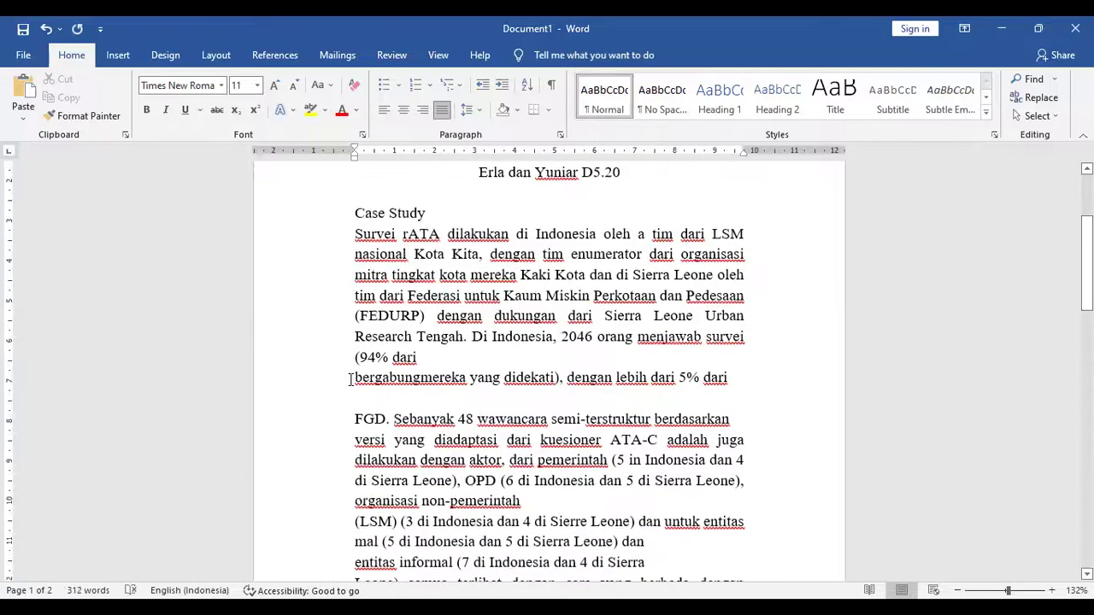
pyautogui.click(350, 379)
pyautogui.press('BackSpace')
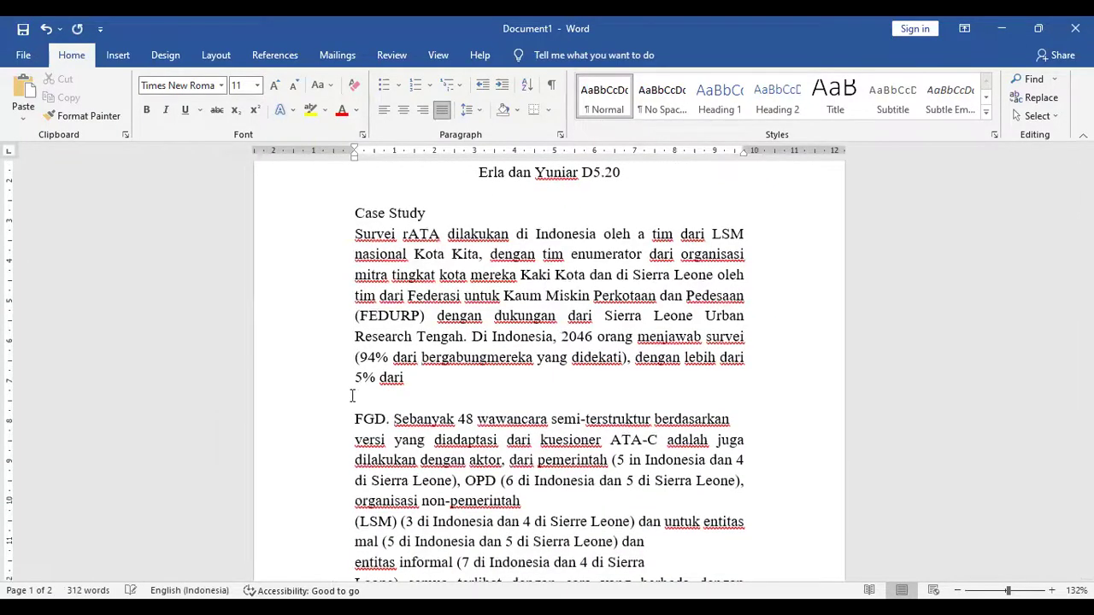
pyautogui.click(353, 419)
pyautogui.press('BackSpace')
pyautogui.press('BackSpace')
pyautogui.press('BackSpace')
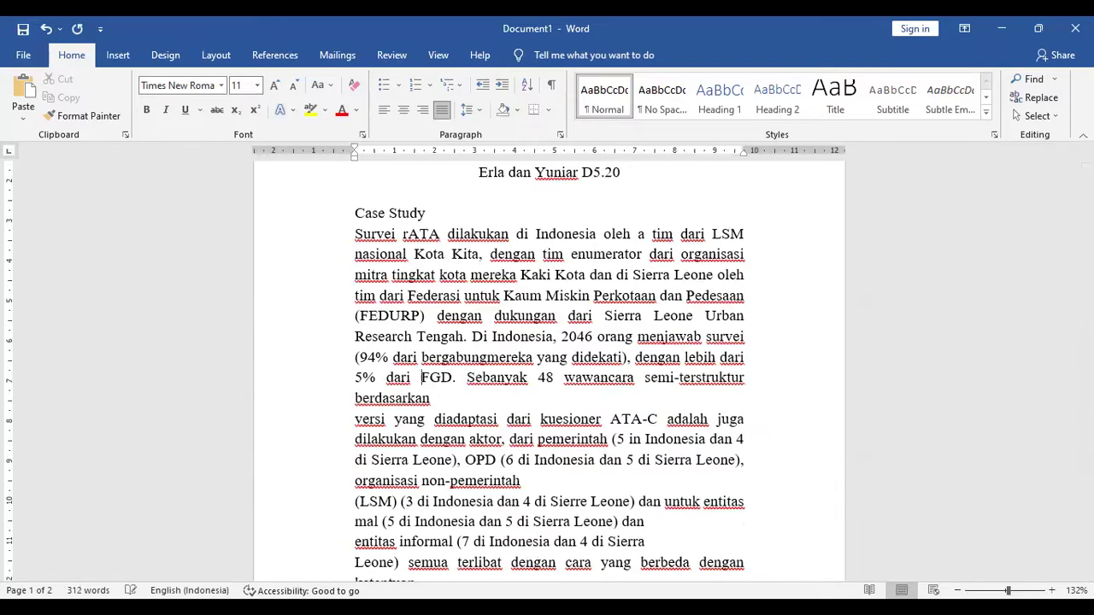
# Remove the line breaks before "versi yang diadaptasi" and "(LSM)" to continue the paragraph
pyautogui.click(334, 430)
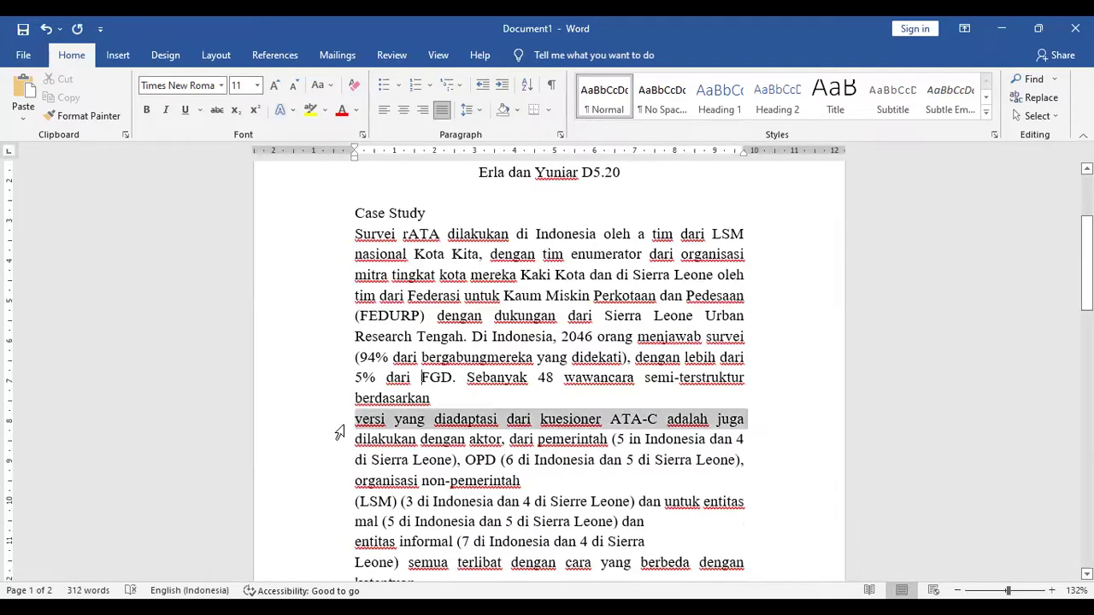
pyautogui.click(351, 432)
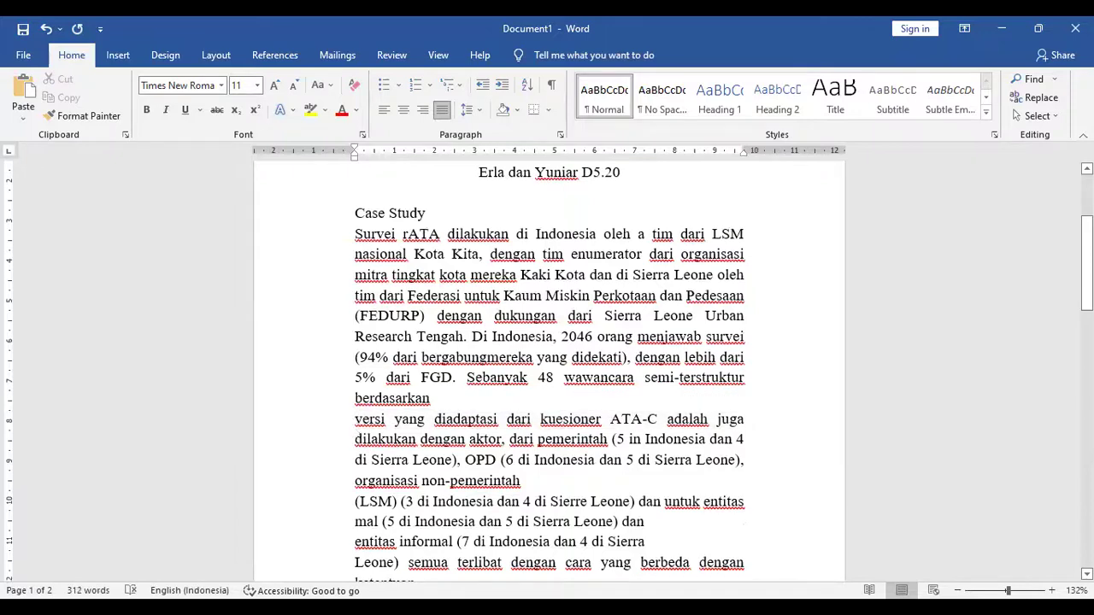
pyautogui.press('BackSpace')
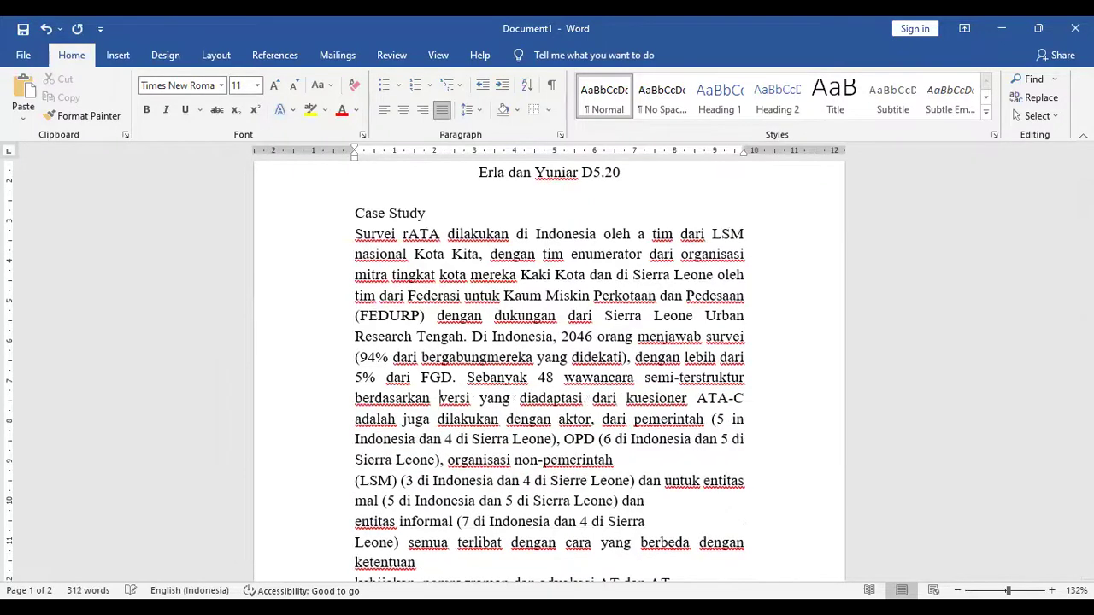
pyautogui.click(353, 481)
pyautogui.press('BackSpace')
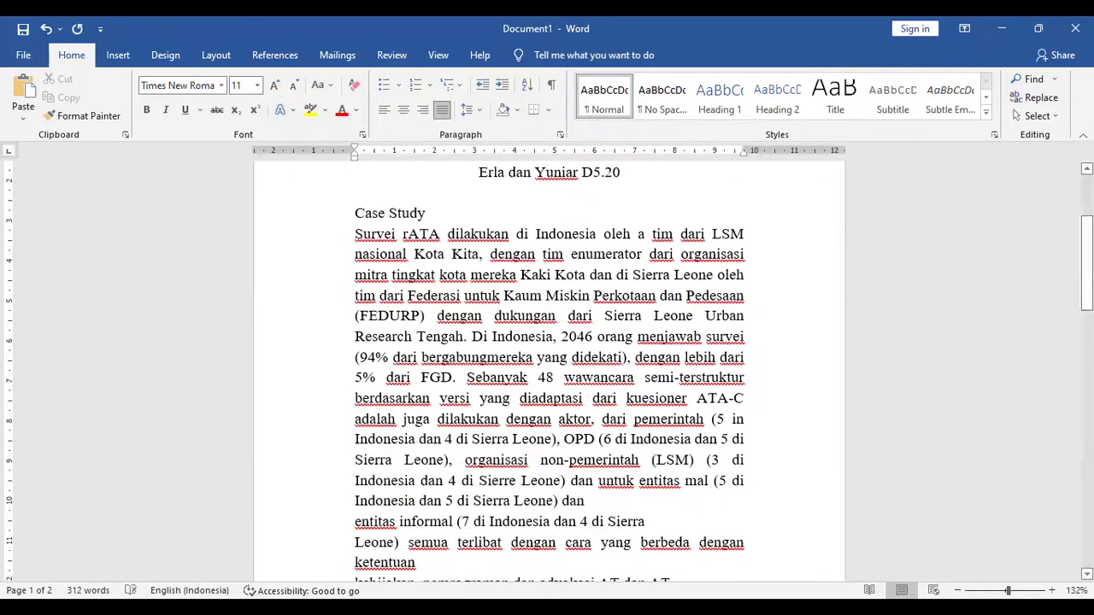
# Join the lines starting "entitas informal" and "Leone) semua terlibat" to the preceding text, keeping a space between the words
pyautogui.moveTo(1086, 263); pyautogui.dragTo(1086, 299)
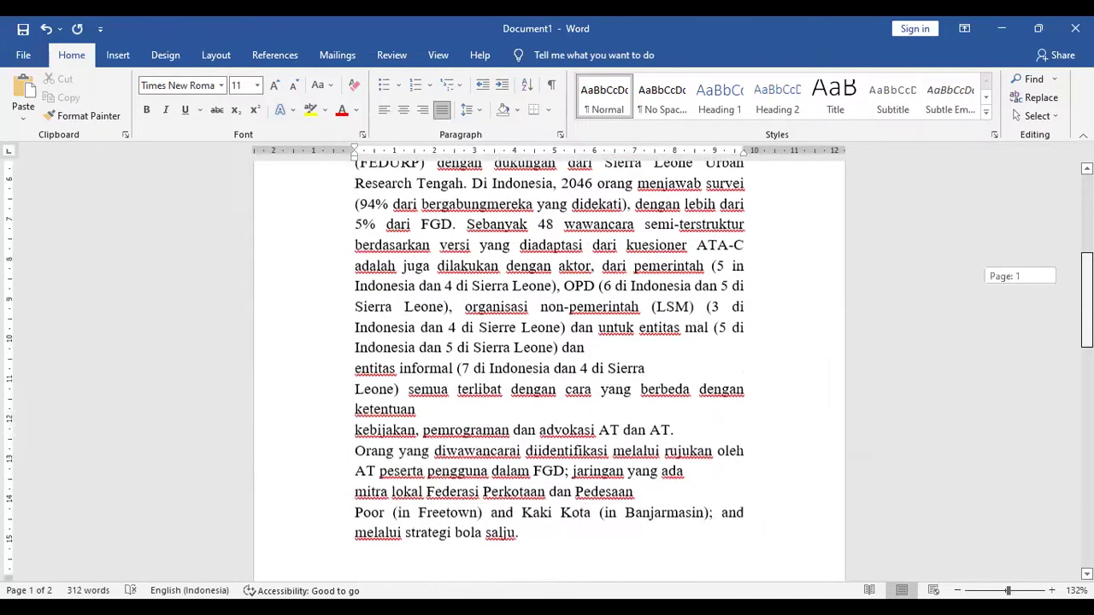
pyautogui.click(353, 357)
pyautogui.press('BackSpace')
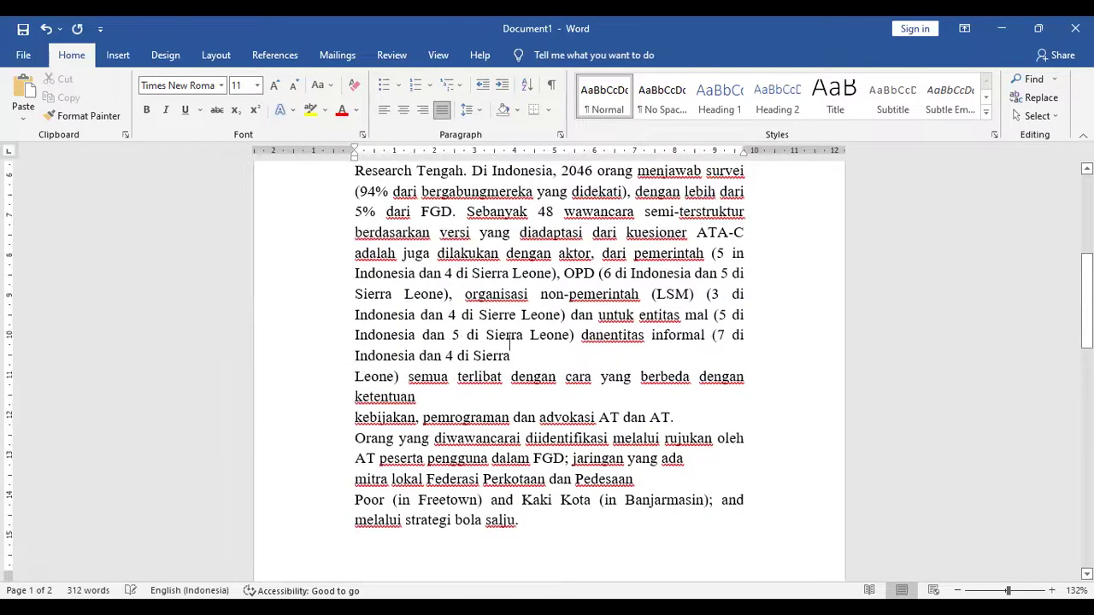
pyautogui.press('BackSpace')
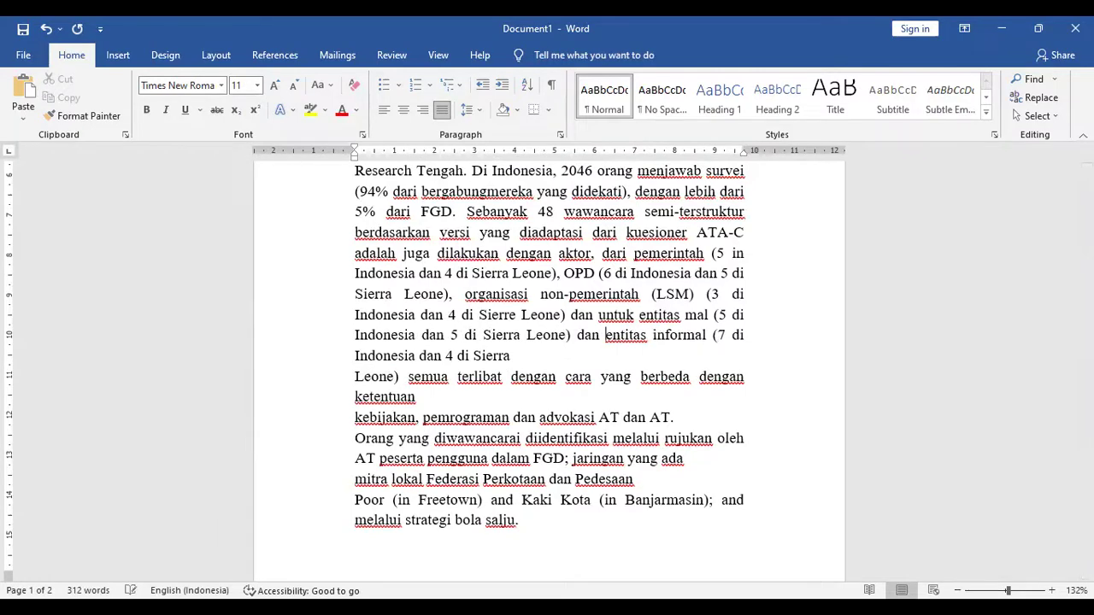
pyautogui.click(347, 377)
pyautogui.press('BackSpace')
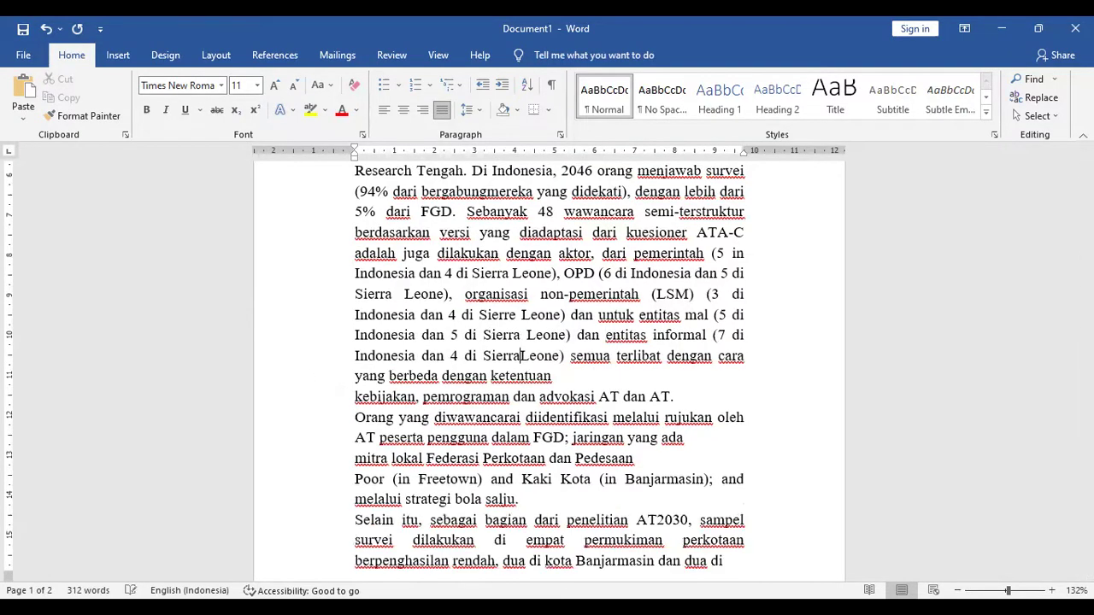
# Remove the line breaks before "kebijakan", "Orang yang diwawancarai" and "mitra lokal" so these lines join the paragraph
pyautogui.click(350, 395)
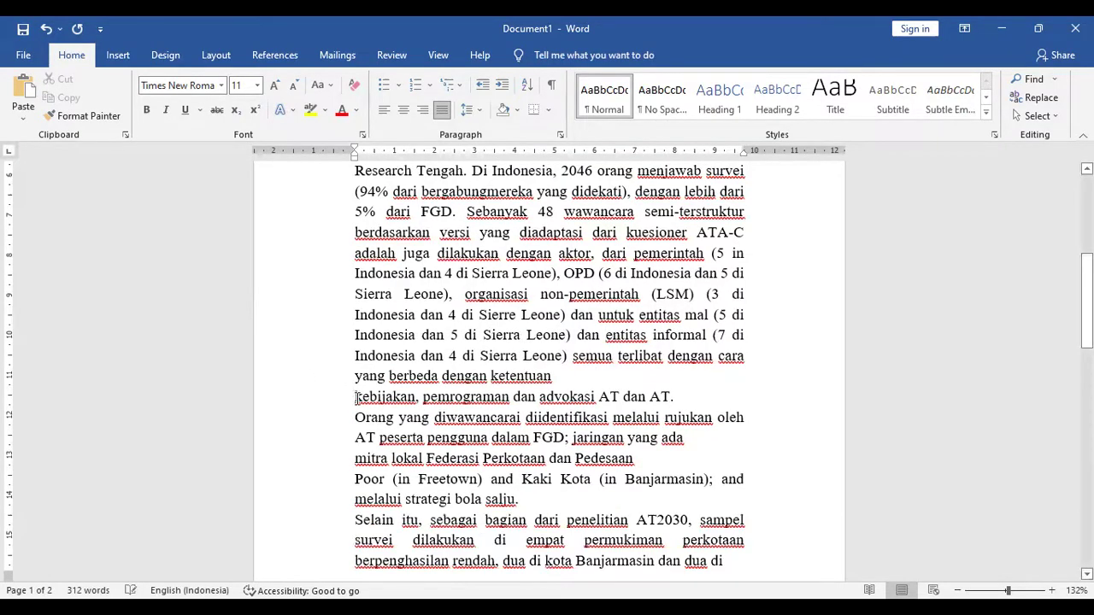
pyautogui.press('BackSpace')
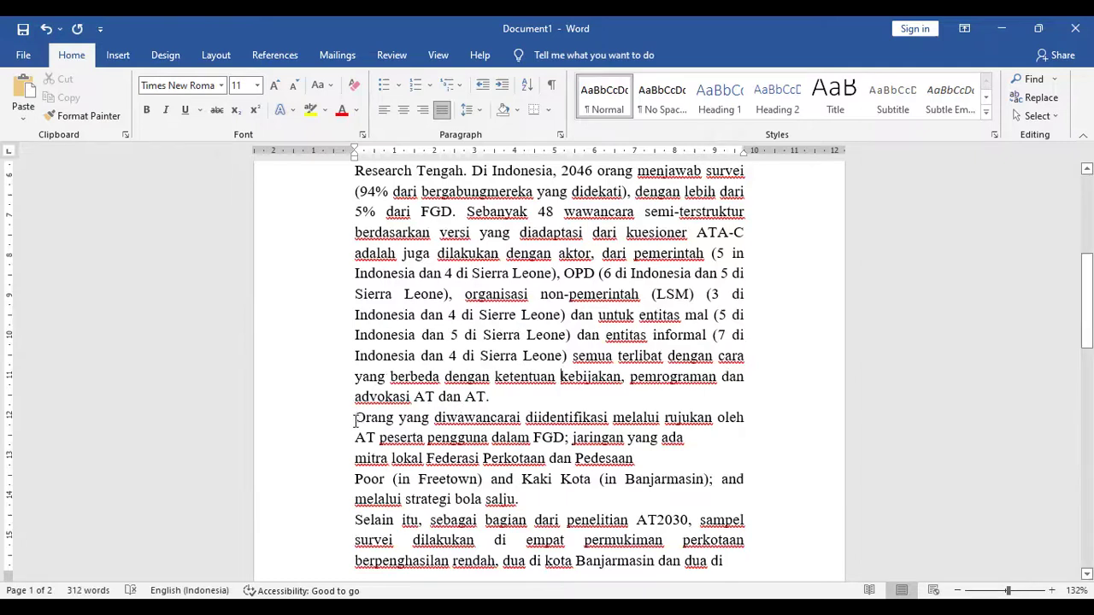
pyautogui.click(355, 418)
pyautogui.press('BackSpace')
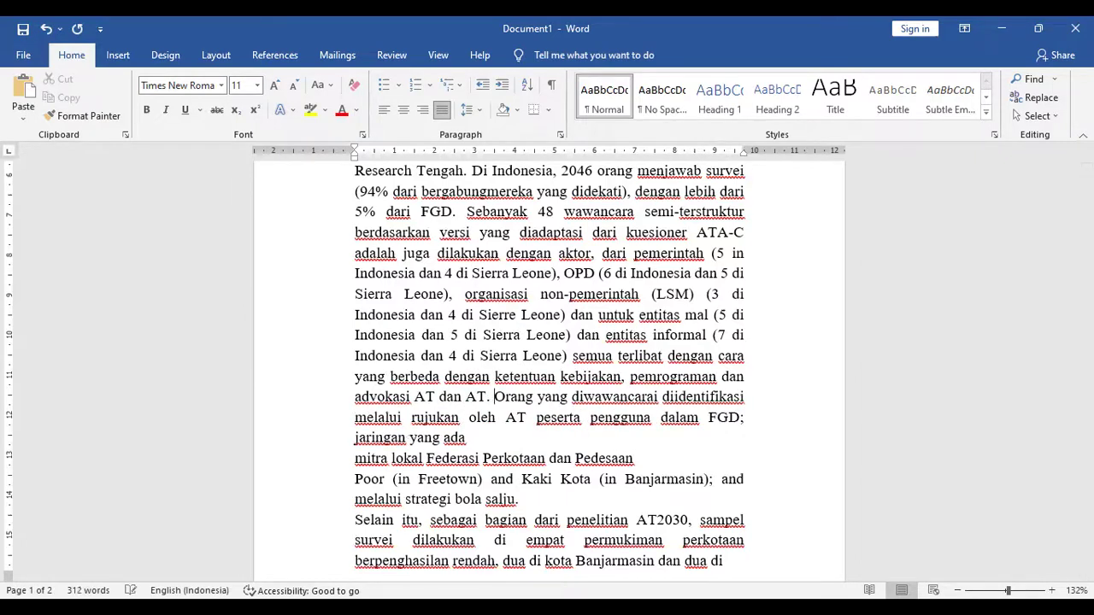
pyautogui.click(352, 463)
pyautogui.press('BackSpace')
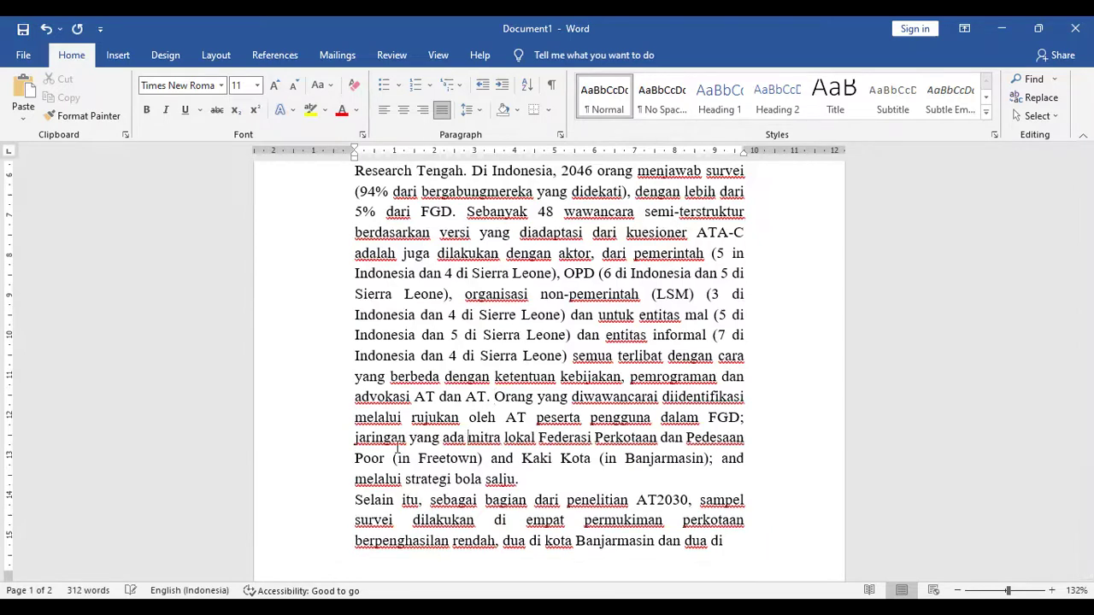
# Join the paragraph starting "Selain itu" to the sentence ending "strategi bola salju."
pyautogui.moveTo(1086, 300); pyautogui.dragTo(1086, 324)
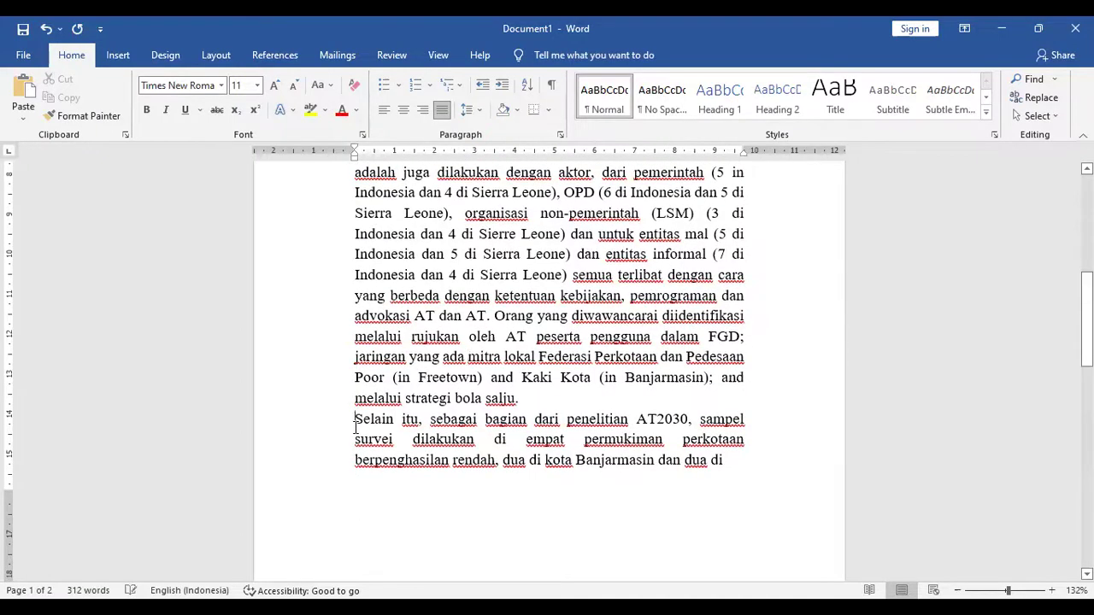
pyautogui.press('BackSpace')
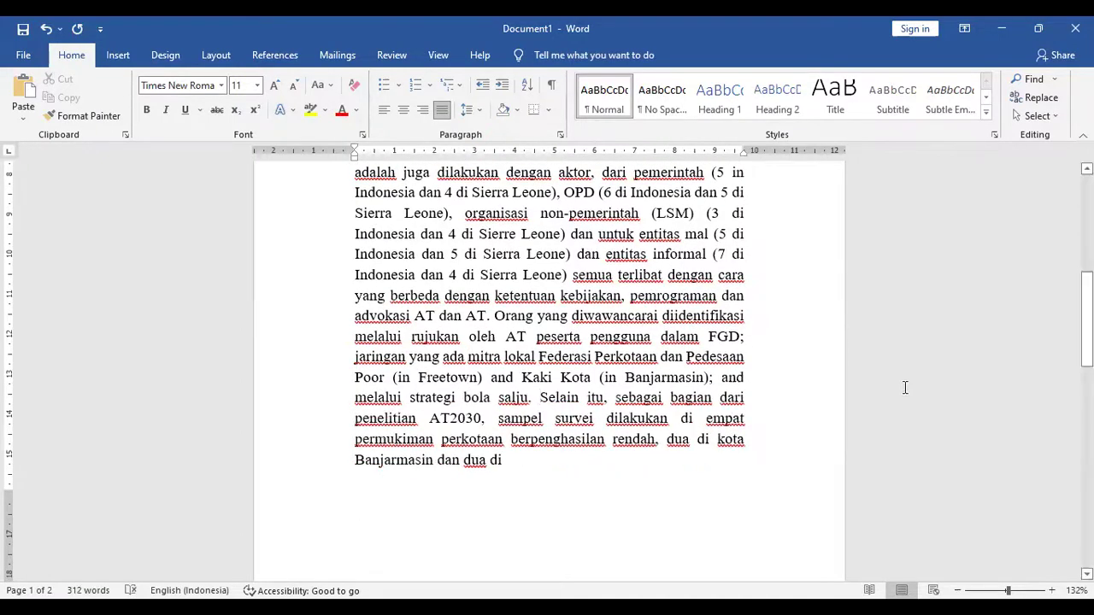
pyautogui.moveTo(1086, 320); pyautogui.dragTo(1086, 386)
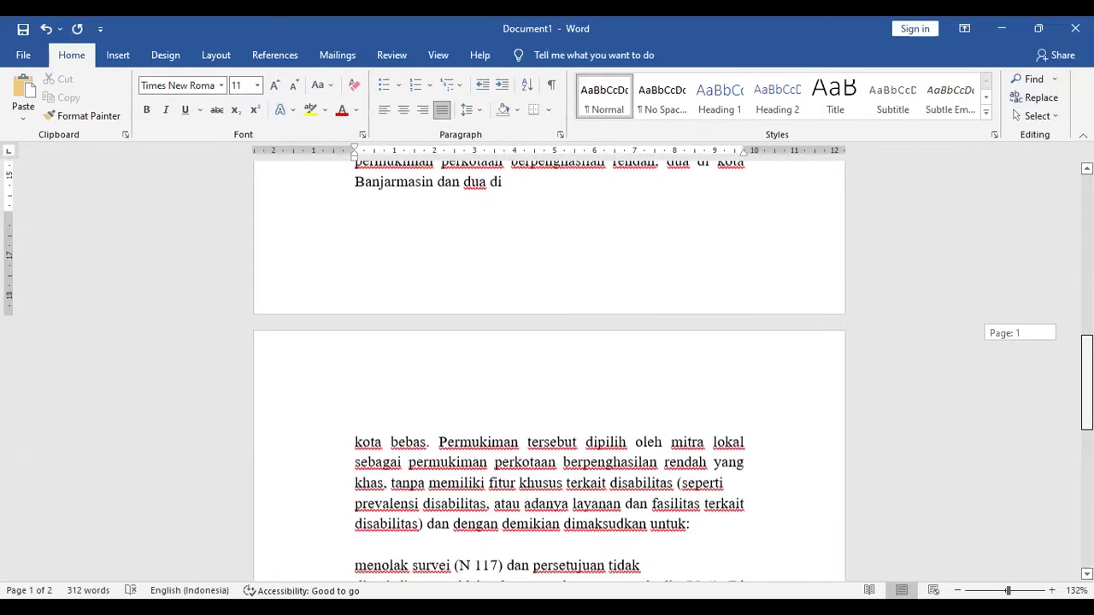
# Join the lines starting "kota bebas" and "prevalensi disabilitas" to the preceding text
pyautogui.click(352, 441)
pyautogui.press('BackSpace')
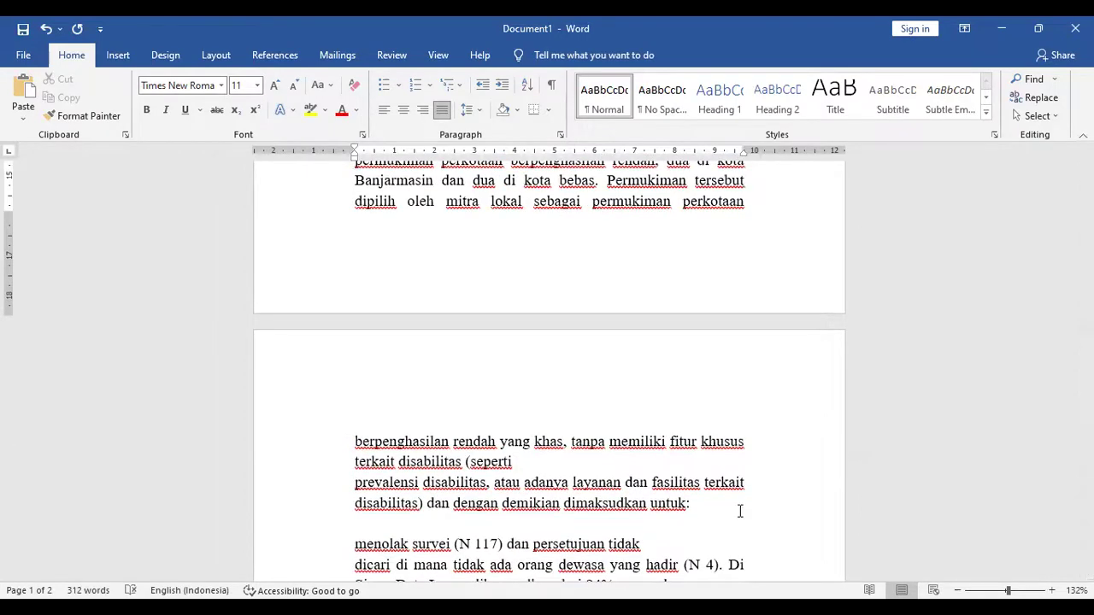
pyautogui.scroll(-2, 547, 367)
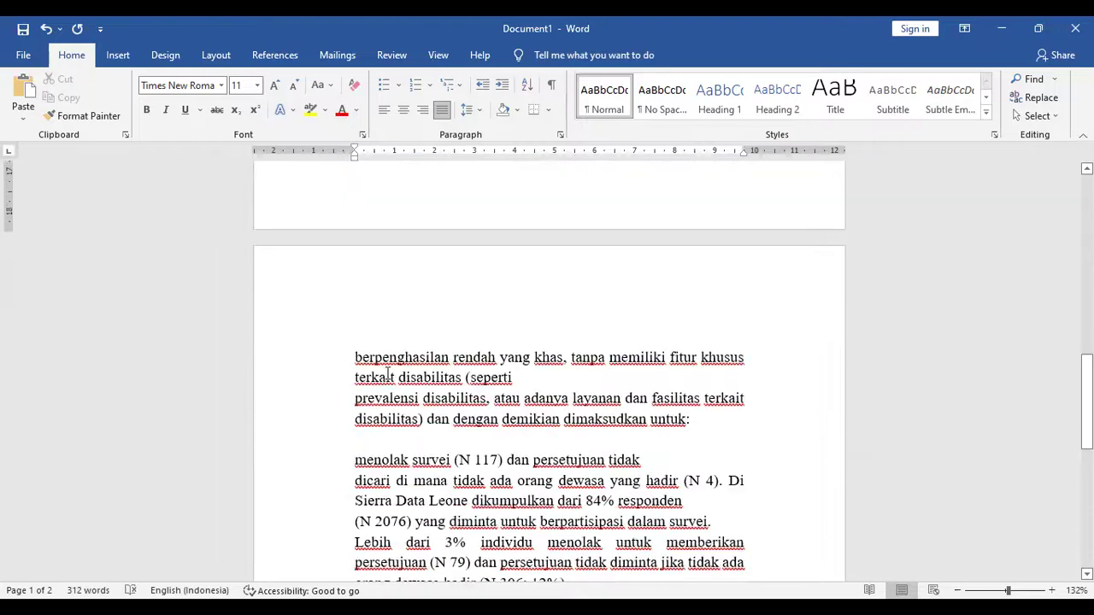
pyautogui.click(355, 397)
pyautogui.press('BackSpace')
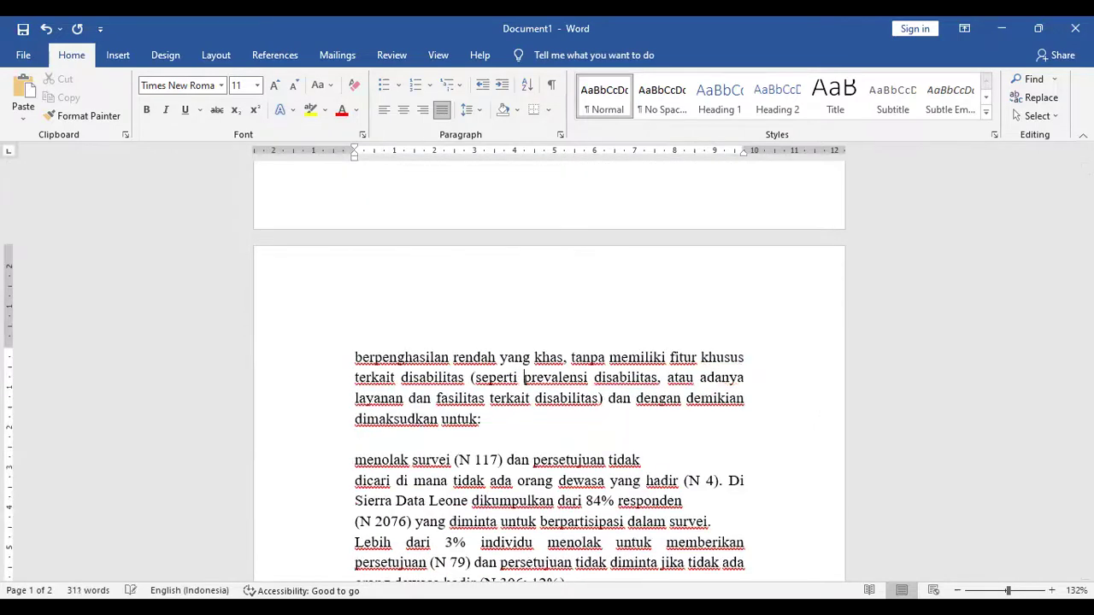
# Join the lines starting "menolak survei" and "dicari di mana" to the text after "dimaksudkan untuk:", keeping spaces between the words
pyautogui.click(357, 460)
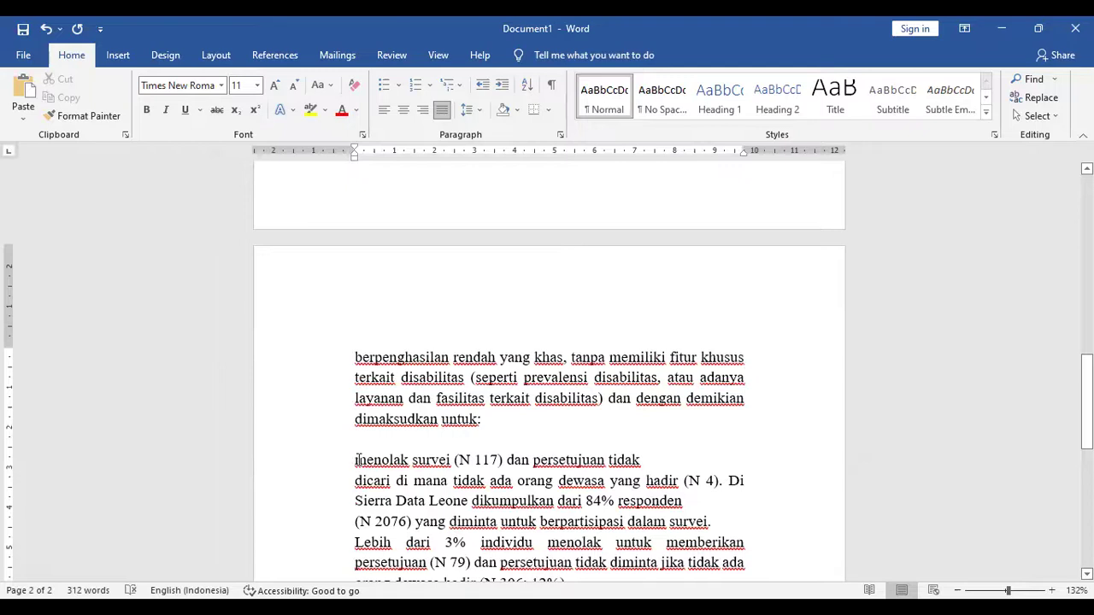
pyautogui.press('BackSpace')
pyautogui.press('BackSpace')
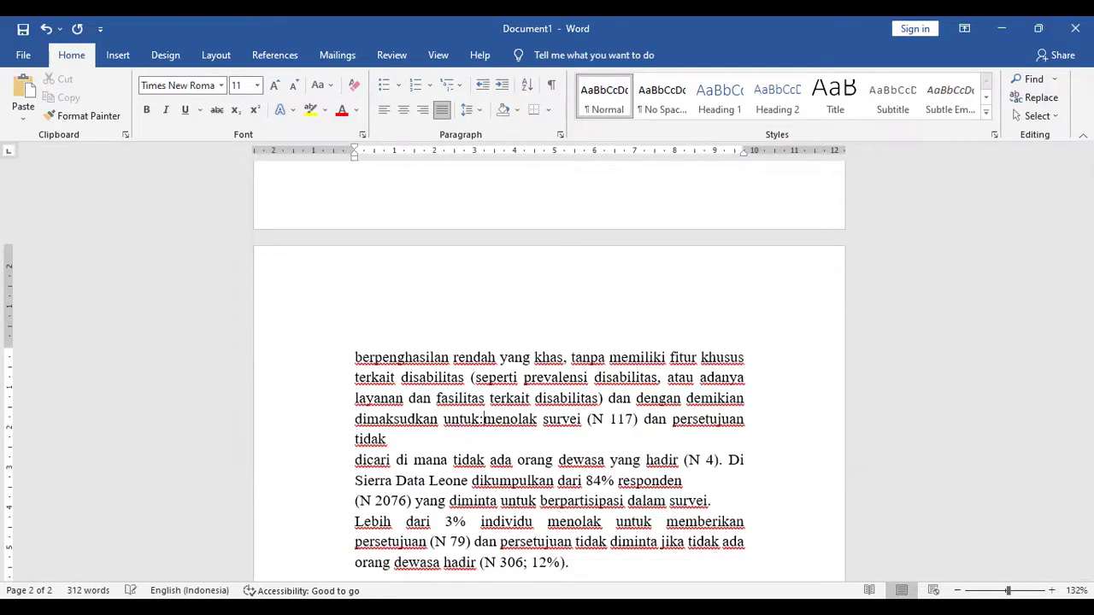
pyautogui.click(355, 461)
pyautogui.press('BackSpace')
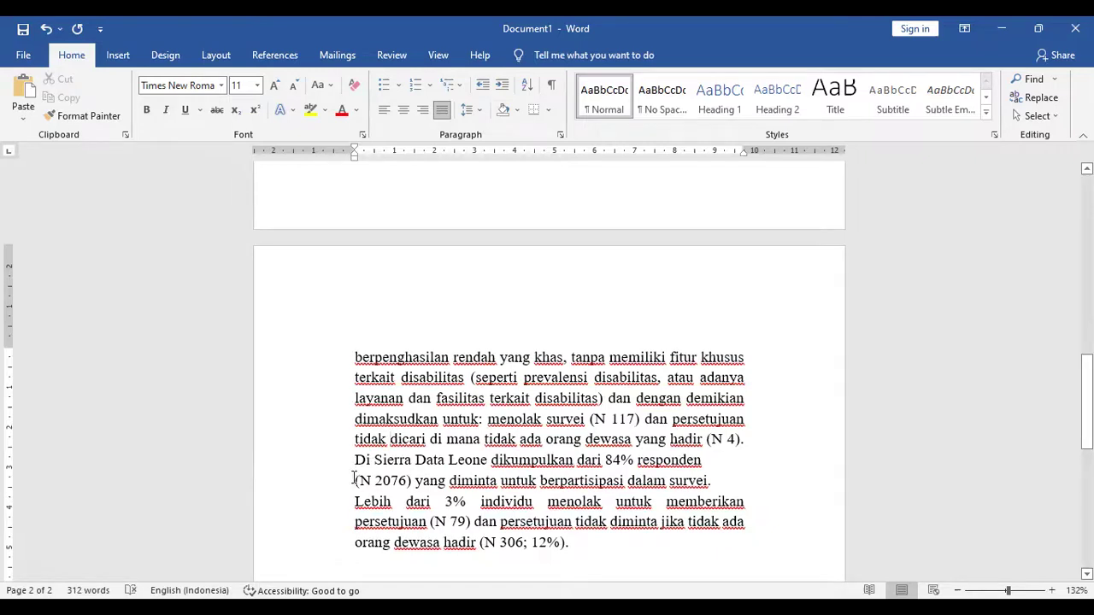
# Remove the line breaks before "(N 2076)" and "Lebih dari 3%" so the case study ends as one paragraph
pyautogui.click(356, 481)
pyautogui.press('BackSpace')
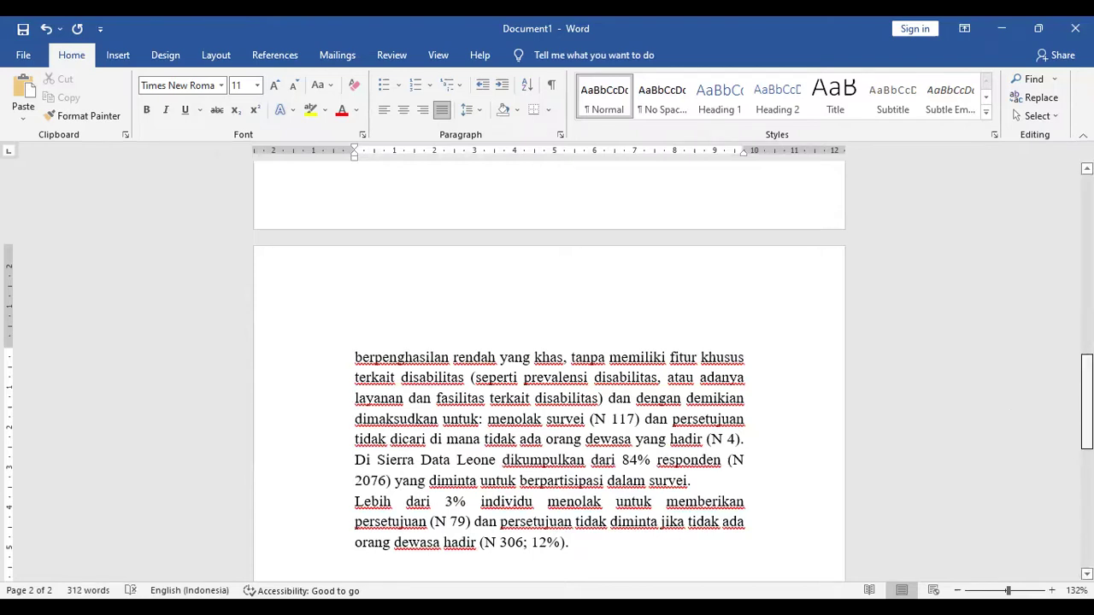
pyautogui.scroll(-3, 359, 301)
pyautogui.click(356, 301)
pyautogui.press('BackSpace')
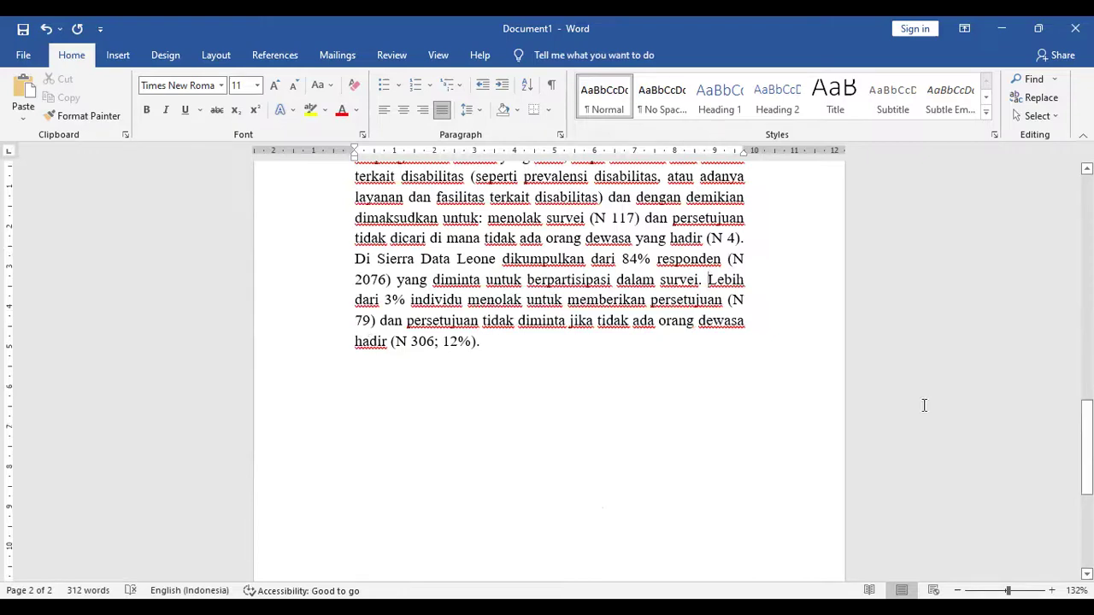
# Extend the "Case Study" subheading on the first page to read "Case Study : Data"
pyautogui.moveTo(1086, 448); pyautogui.dragTo(1086, 223)
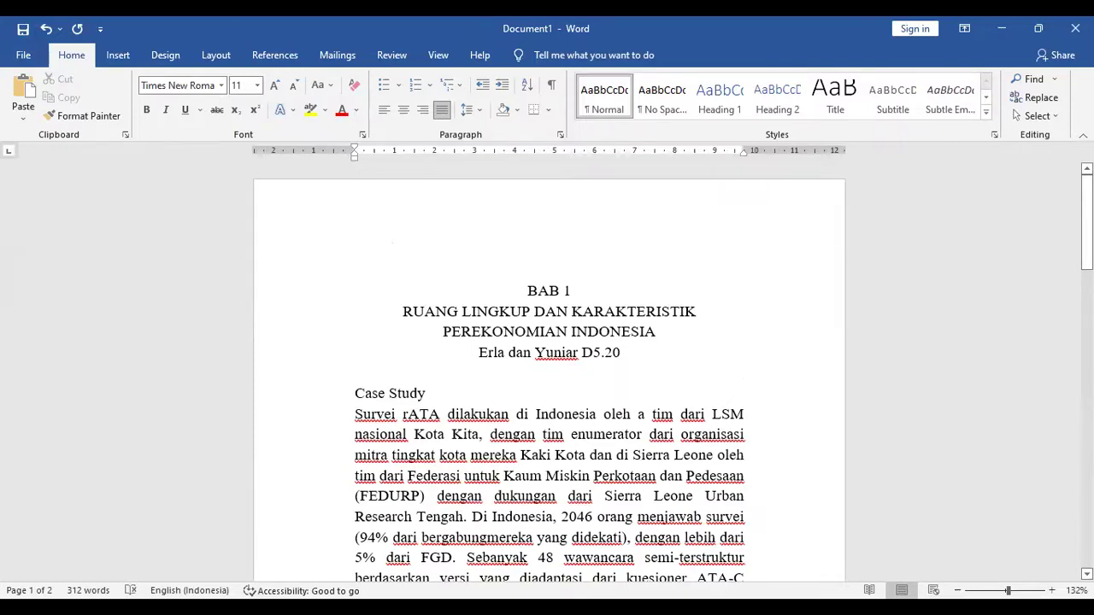
pyautogui.moveTo(1086, 224); pyautogui.dragTo(1086, 236)
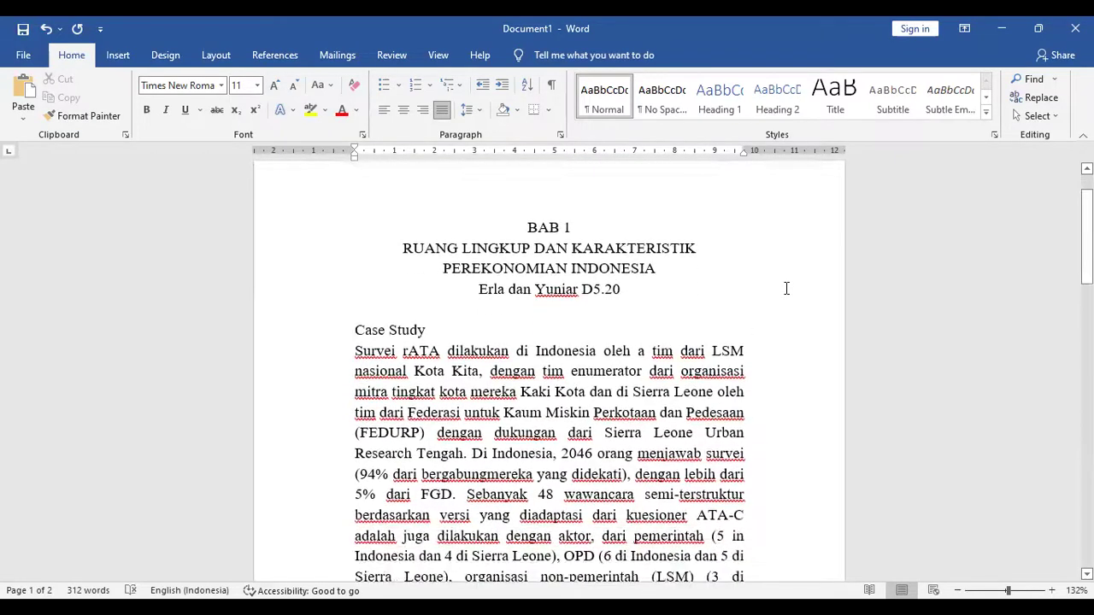
pyautogui.click(519, 333)
pyautogui.write(': Data')
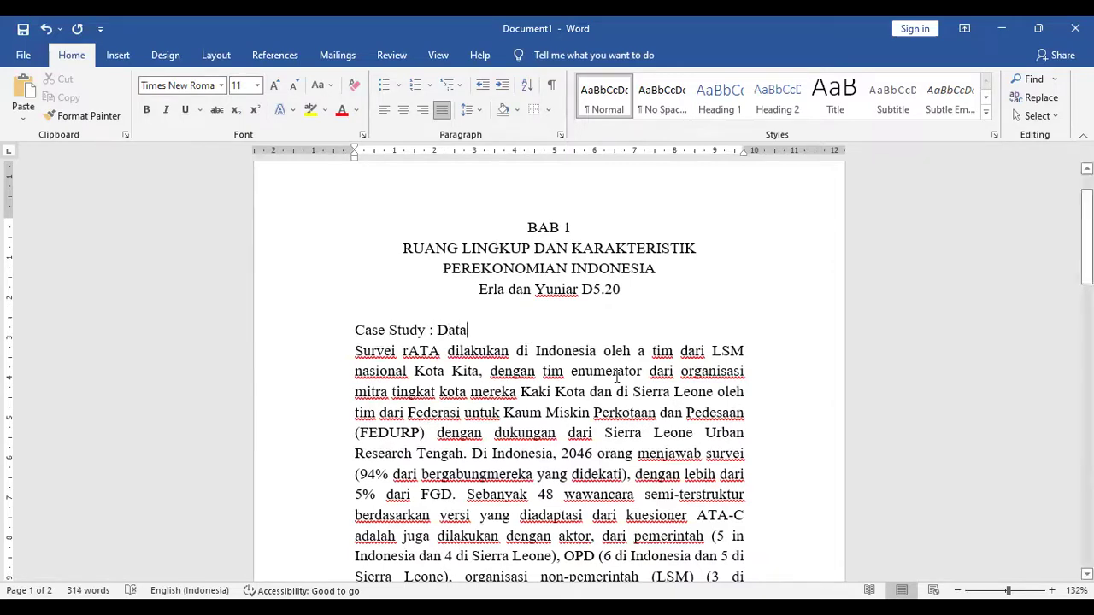
# Start a new line after the case study's last sentence, leaving one blank line between them
pyautogui.moveTo(1086, 238); pyautogui.dragTo(1086, 365)
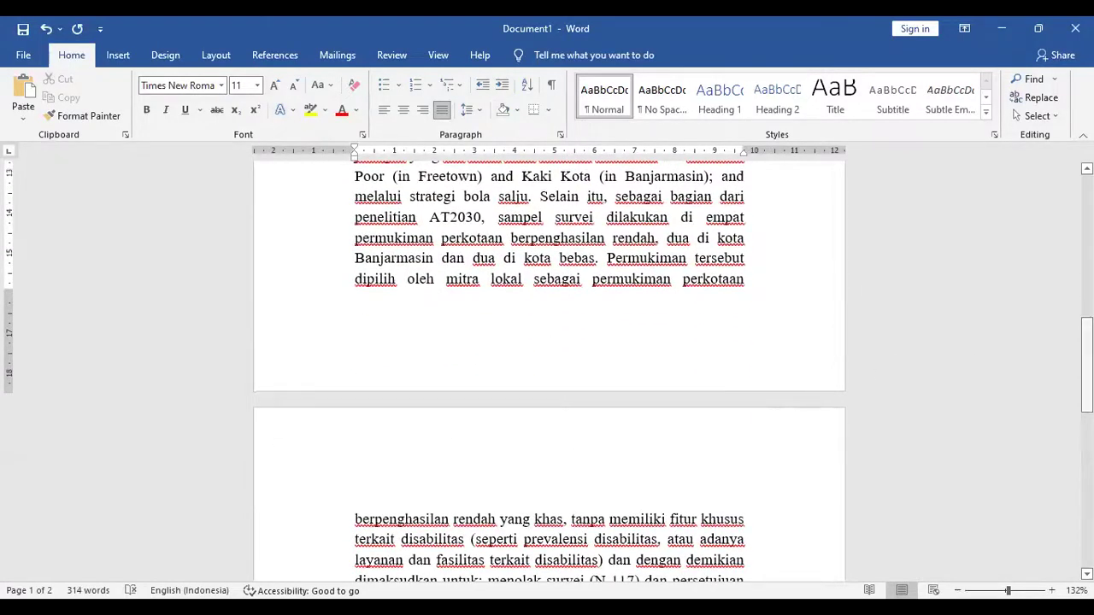
pyautogui.scroll(-5, 505, 385)
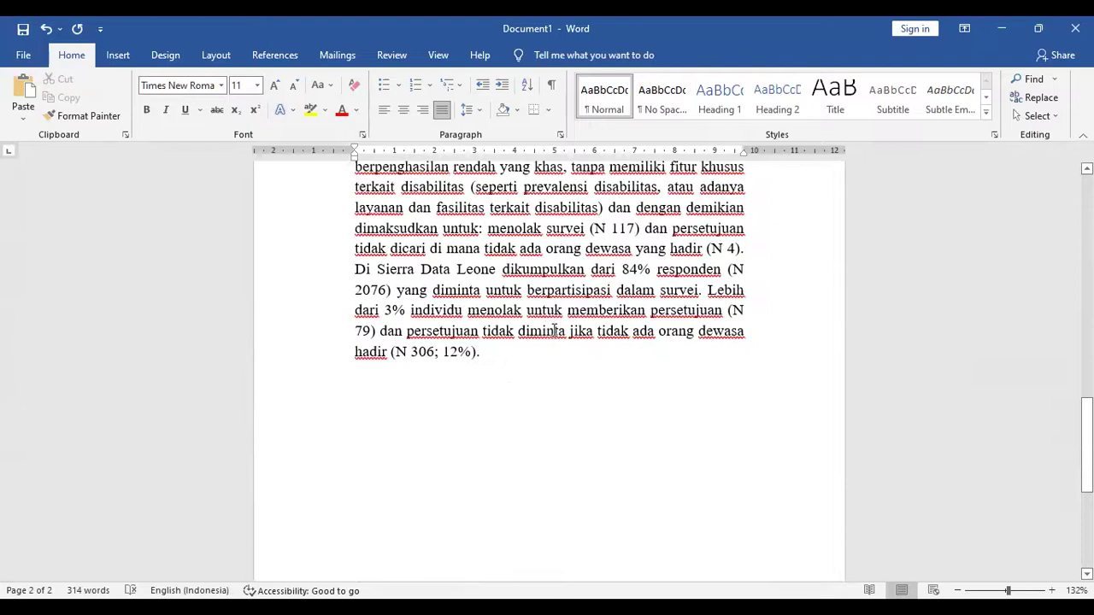
pyautogui.click(494, 356)
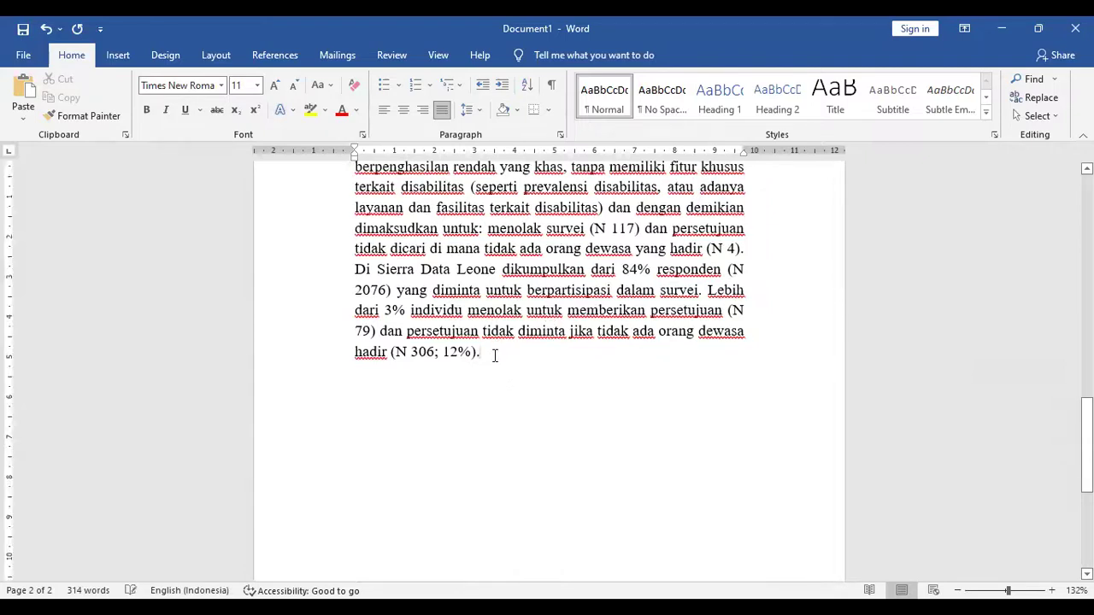
pyautogui.press('Return')
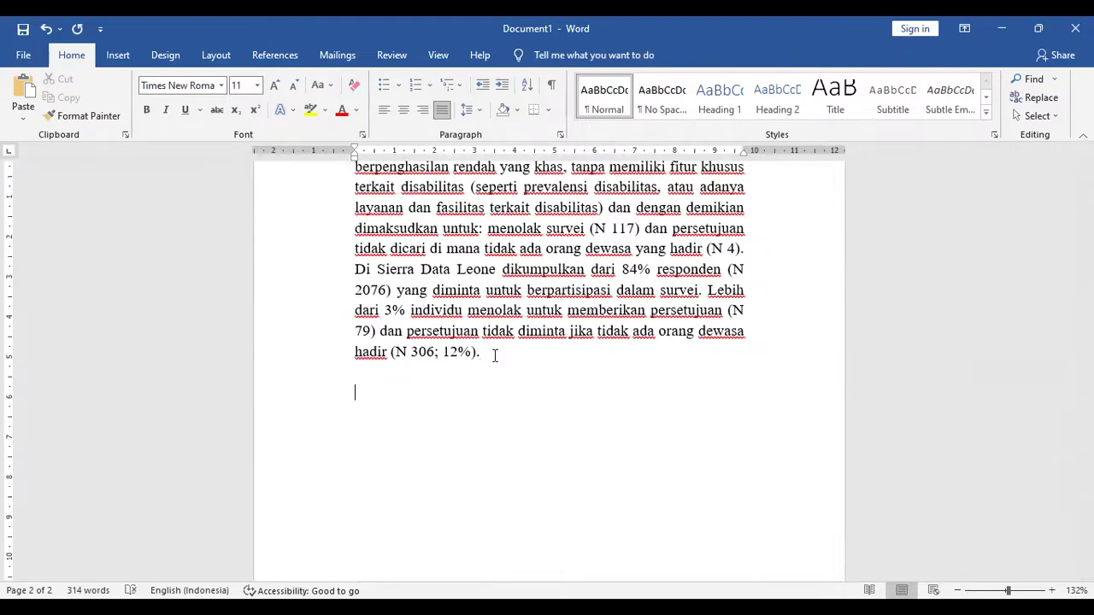
pyautogui.press('Return')
pyautogui.write('Project Ba')
pyautogui.press('BackSpace')
pyautogui.press('BackSpace')
pyautogui.press('BackSpace')
pyautogui.press('BackSpace')
pyautogui.press('BackSpace')
pyautogui.press('BackSpace')
pyautogui.press('BackSpace')
pyautogui.press('BackSpace')
pyautogui.press('BackSpace')
pyautogui.press('BackSpace')
# Enter the line "5 Soal :" below the case study as the question section's heading
pyautogui.write('Soal :')
pyautogui.press('Return')
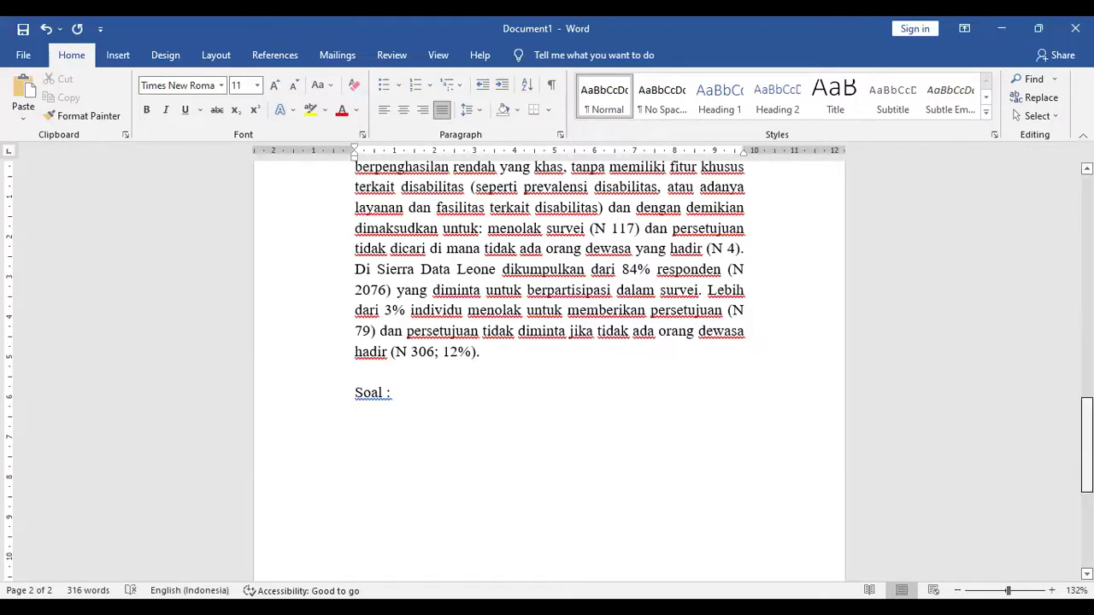
pyautogui.scroll(-1, 530, 438)
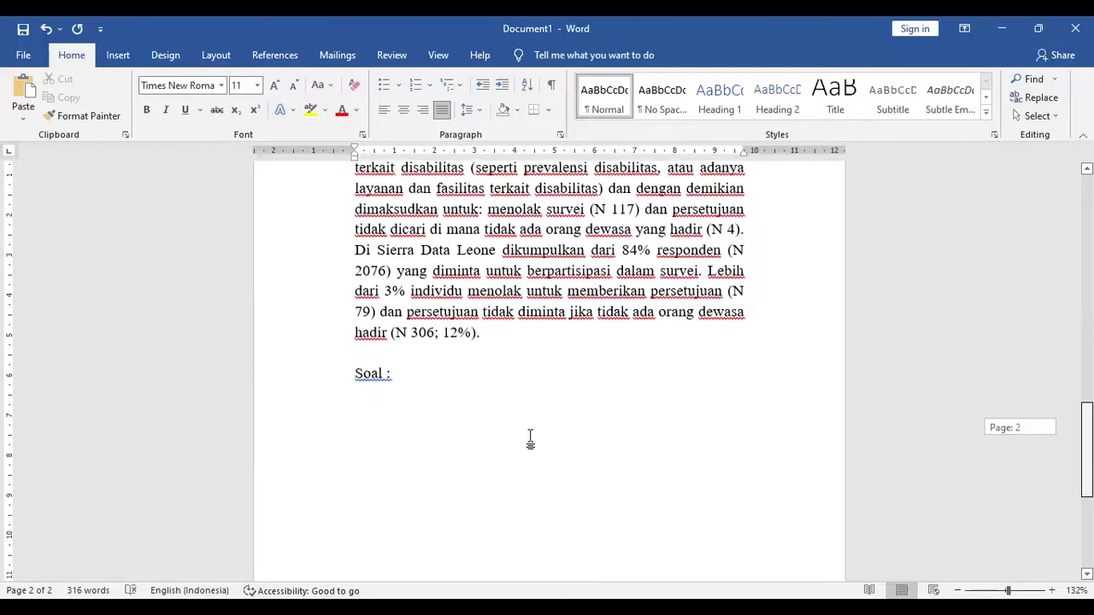
pyautogui.write('5')
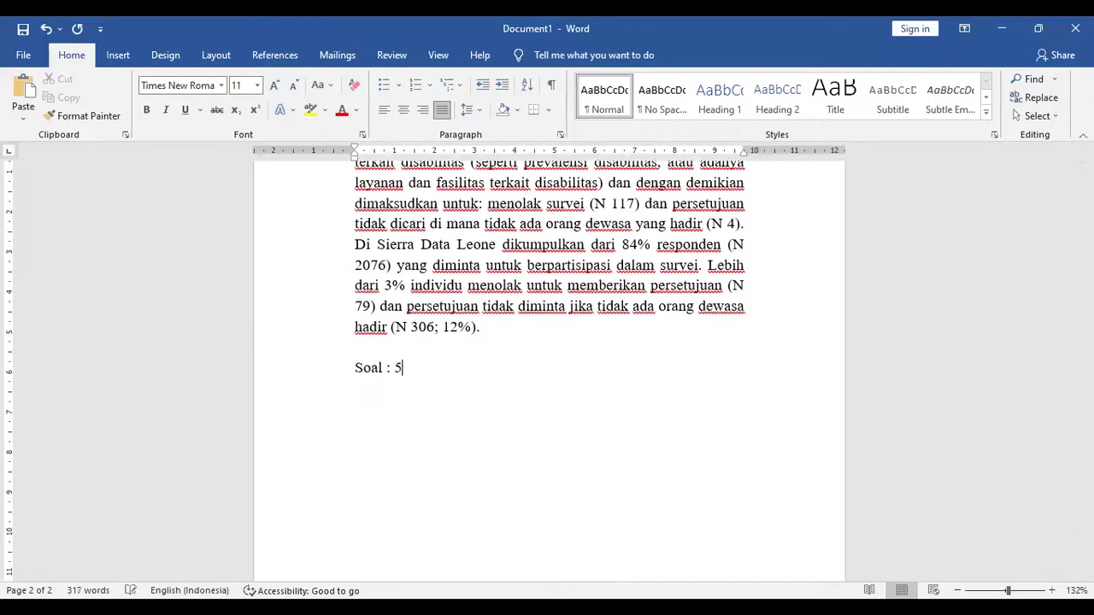
pyautogui.write(' Soal')
pyautogui.click(392, 367)
pyautogui.press('BackSpace')
pyautogui.press('BackSpace')
pyautogui.press('BackSpace')
pyautogui.press('BackSpace')
pyautogui.press('BackSpace')
pyautogui.press('BackSpace')
pyautogui.press('BackSpace')
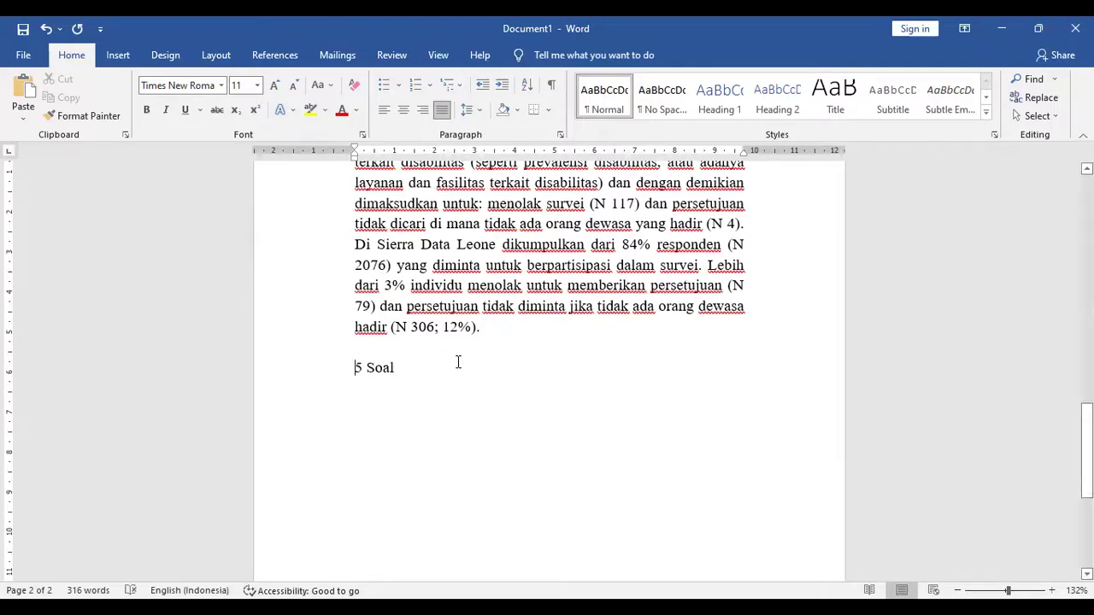
pyautogui.write(':')
# Start a numbered list at 1 under "5 Soal :" and align its number with the body text's left edge
pyautogui.press('Return')
pyautogui.write('1.')
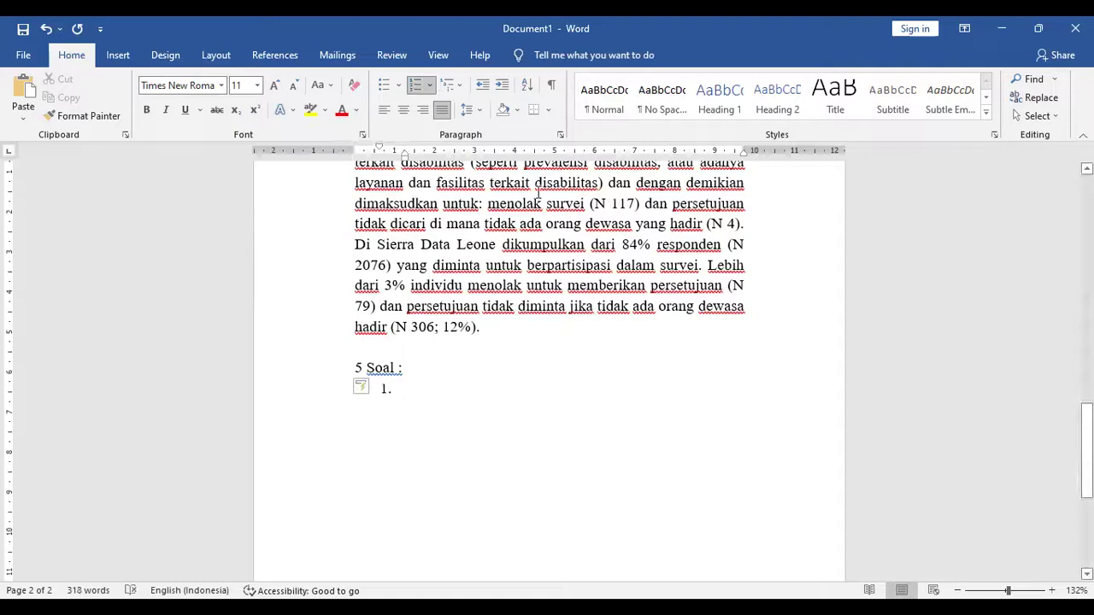
pyautogui.moveTo(403, 157); pyautogui.dragTo(353, 152)
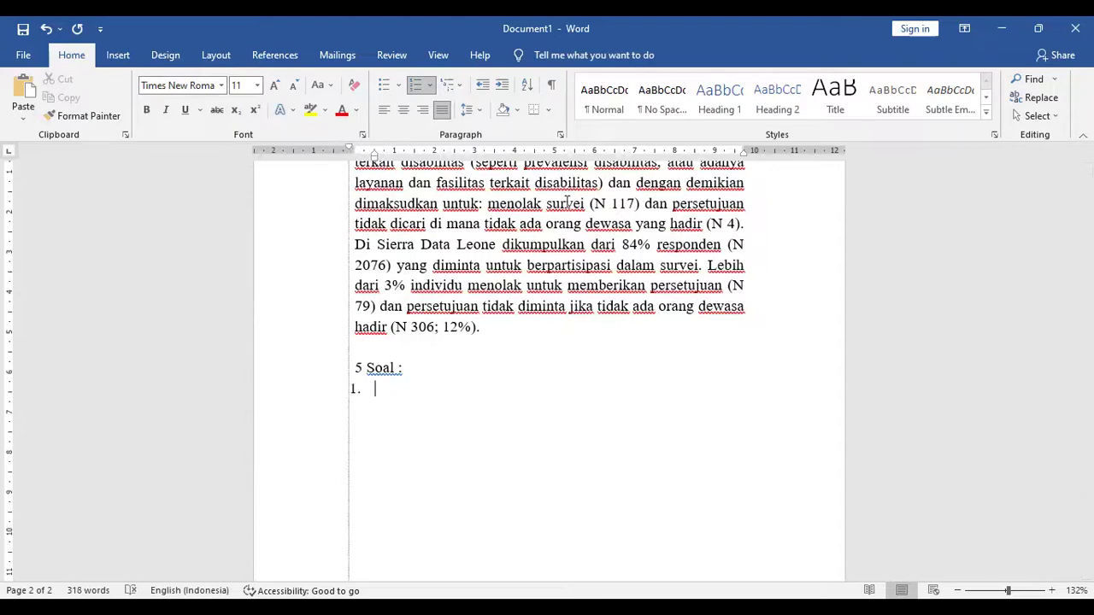
# Copy the case study's opening words, from "Survei rATA dilakukan" through "LSM nasional"
pyautogui.scroll(15, 566, 201)
pyautogui.scroll(-1, 826, 229)
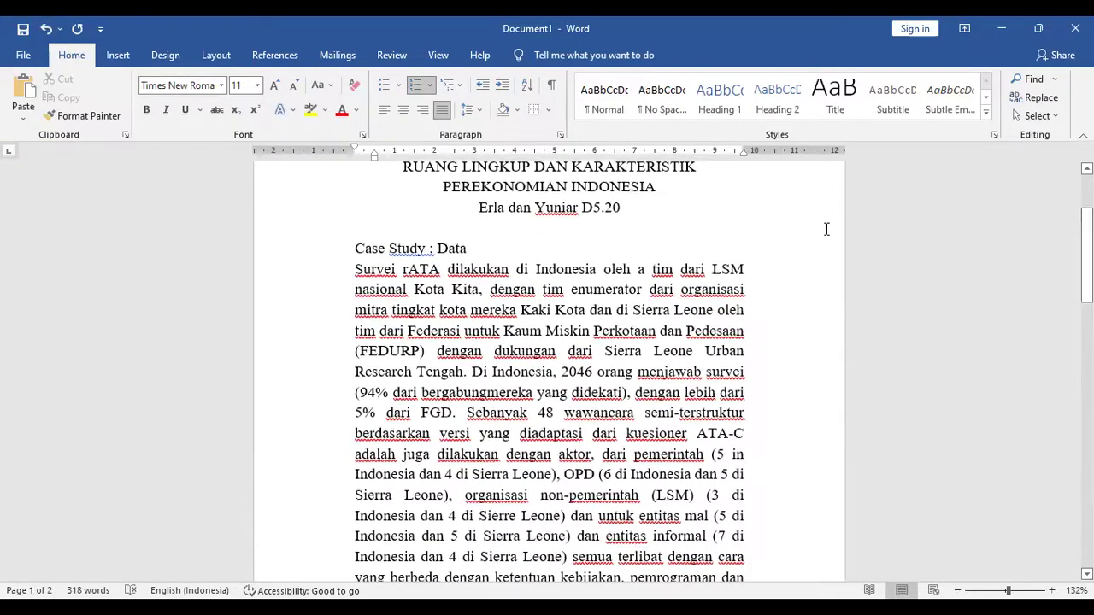
pyautogui.click(609, 292)
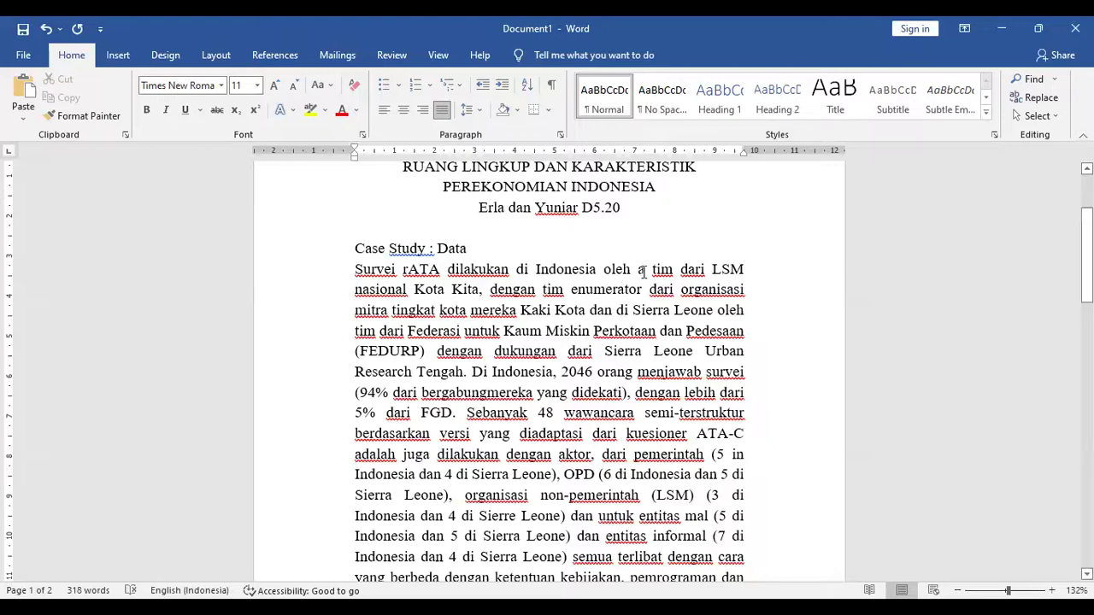
pyautogui.moveTo(1086, 256)
pyautogui.mouseDown()
pyautogui.moveTo(1087, 424)
pyautogui.moveTo(1087, 264)
pyautogui.mouseUp()
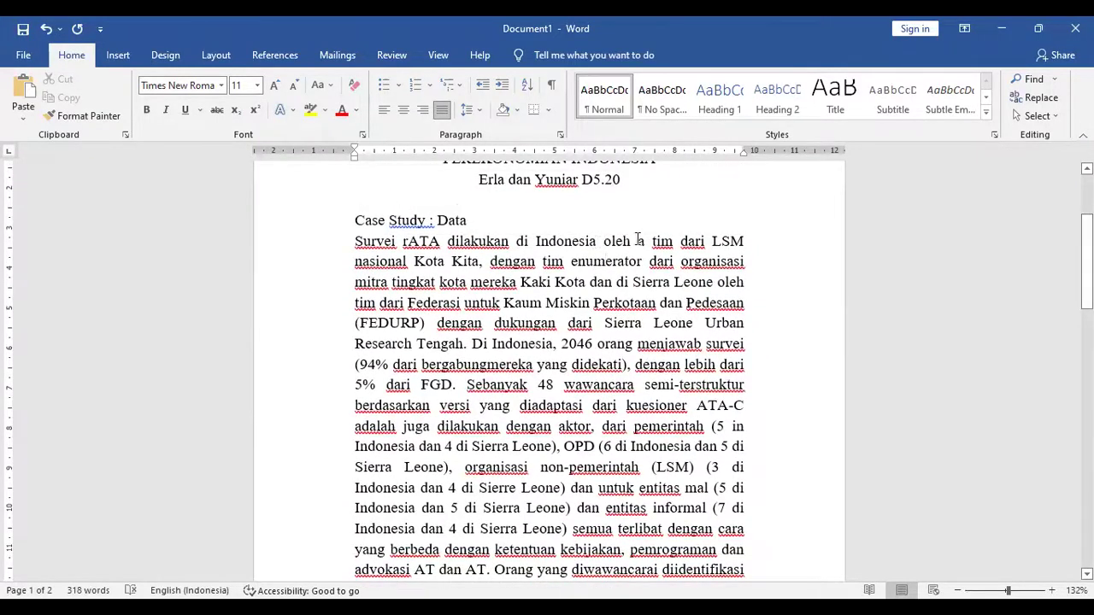
pyautogui.moveTo(355, 242); pyautogui.dragTo(512, 243)
pyautogui.moveTo(429, 262); pyautogui.dragTo(409, 262)
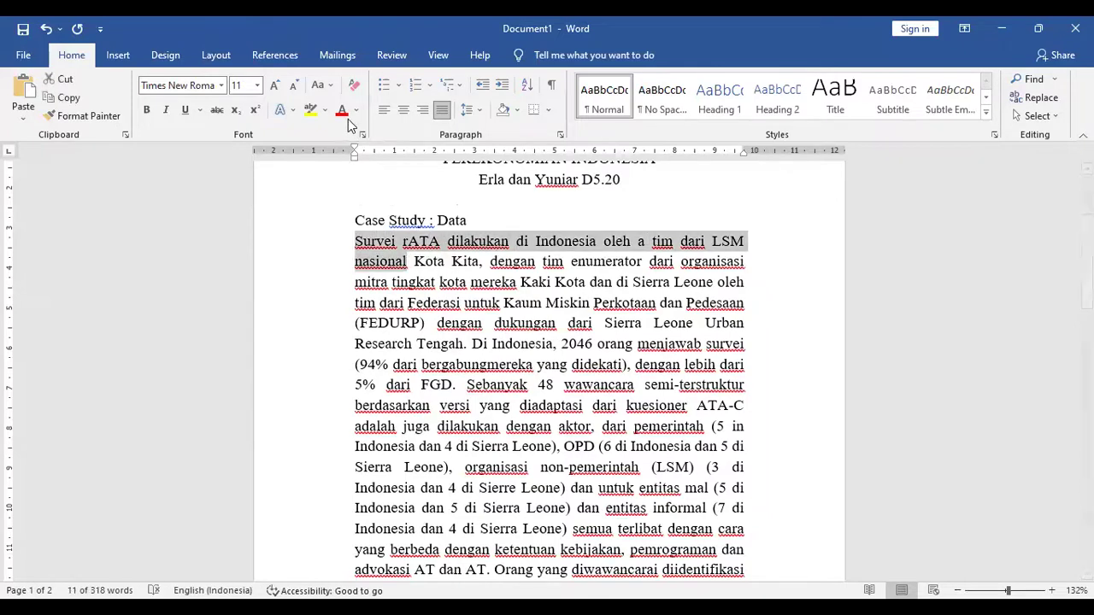
pyautogui.rightClick(378, 265)
pyautogui.click(427, 288)
# Paste the copied sentence as item 1 of the question list under "5 Soal :"
pyautogui.moveTo(1086, 260); pyautogui.dragTo(1087, 468)
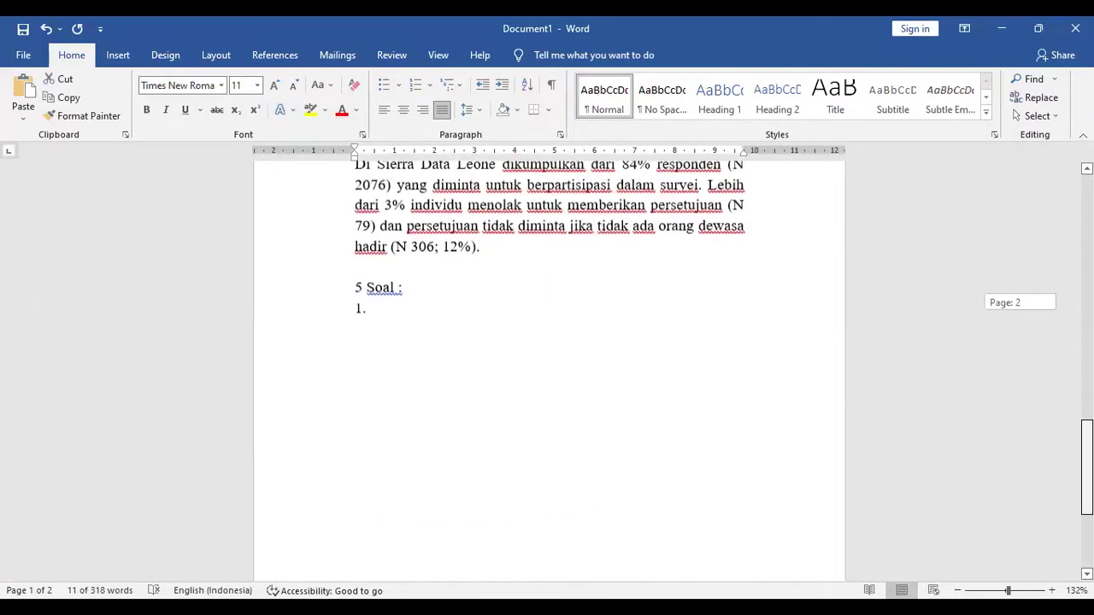
pyautogui.click(440, 315)
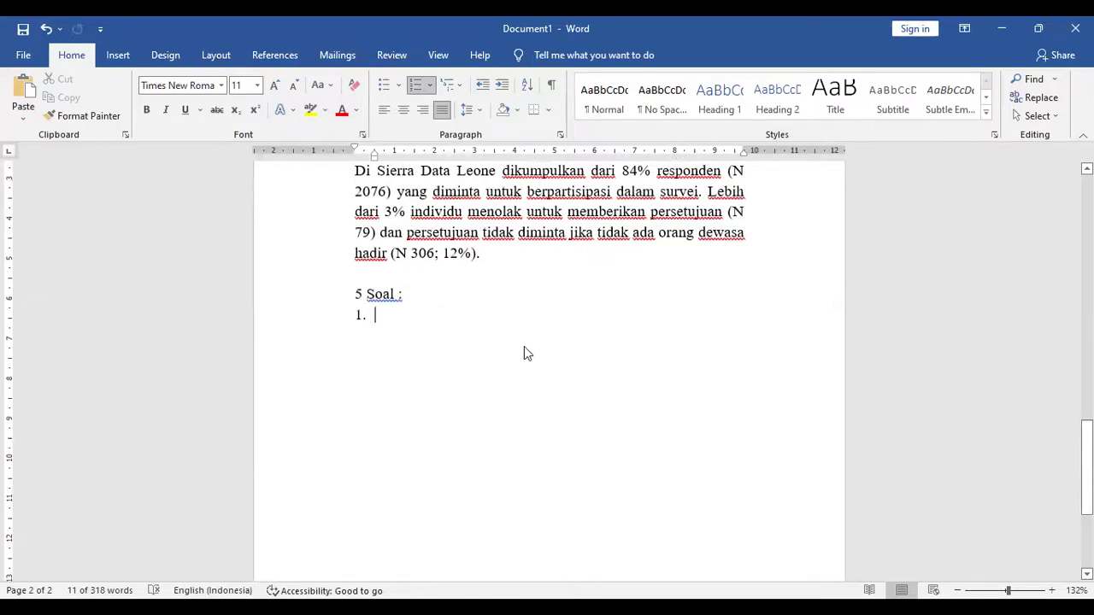
pyautogui.rightClick(540, 386)
pyautogui.click(544, 386)
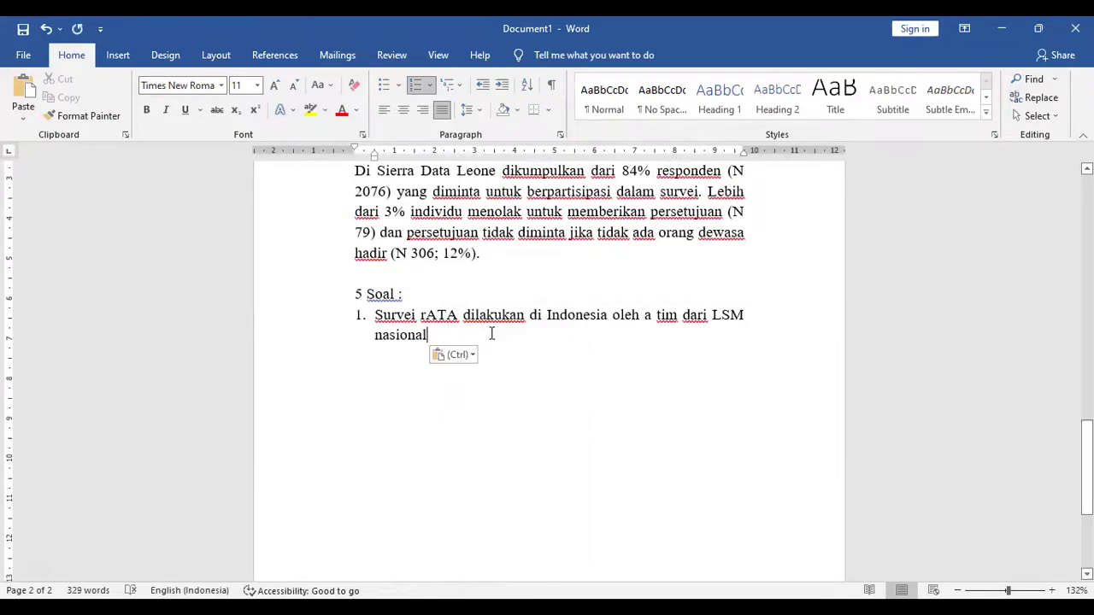
# Delete the words "oleh a tim dari" from question 1
pyautogui.click(709, 316)
pyautogui.press('BackSpace')
pyautogui.press('BackSpace')
pyautogui.press('BackSpace')
pyautogui.press('BackSpace')
pyautogui.press('BackSpace')
pyautogui.press('BackSpace')
pyautogui.press('BackSpace')
pyautogui.press('BackSpace')
pyautogui.press('BackSpace')
pyautogui.press('BackSpace')
pyautogui.press('BackSpace')
pyautogui.press('BackSpace')
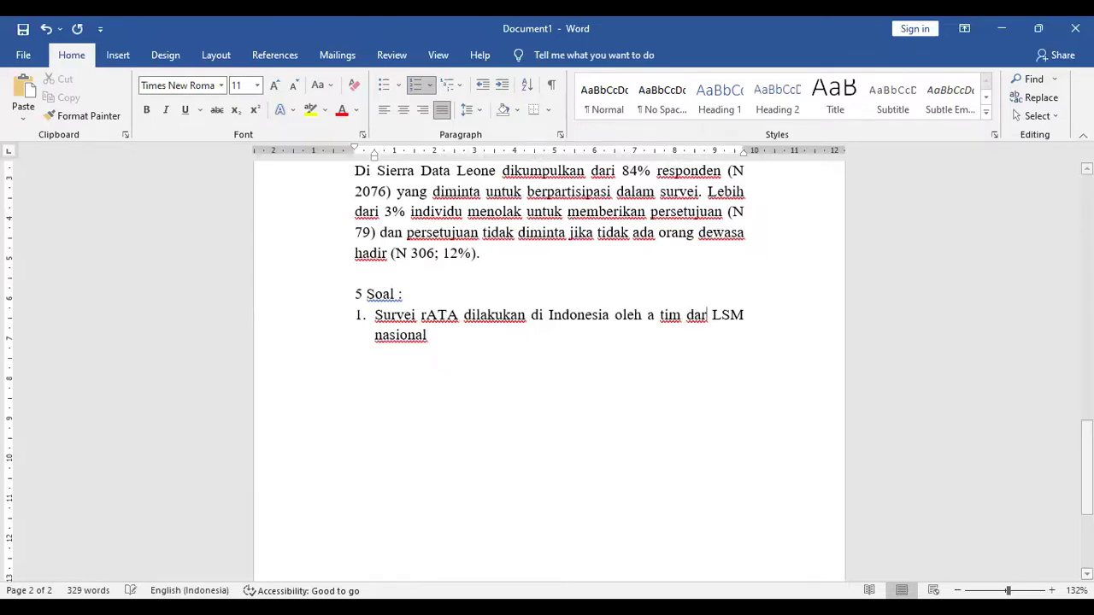
pyautogui.press('BackSpace')
pyautogui.press('BackSpace')
pyautogui.press('BackSpace')
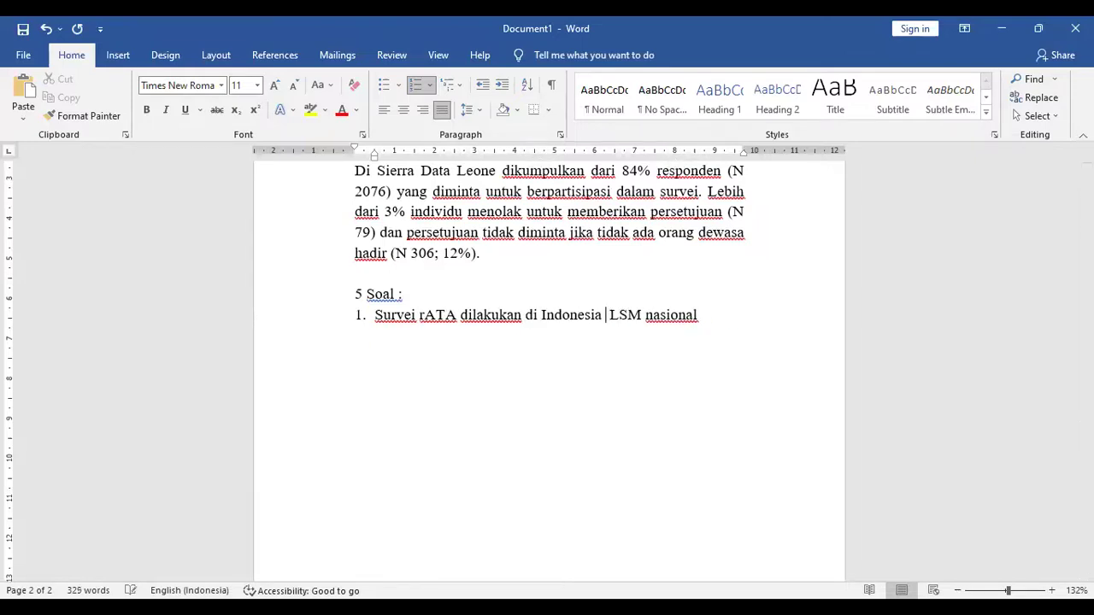
# Move "LSM nasional" to its own unnumbered line below question 1
pyautogui.press('Return')
pyautogui.press('BackSpace')
pyautogui.press('BackSpace')
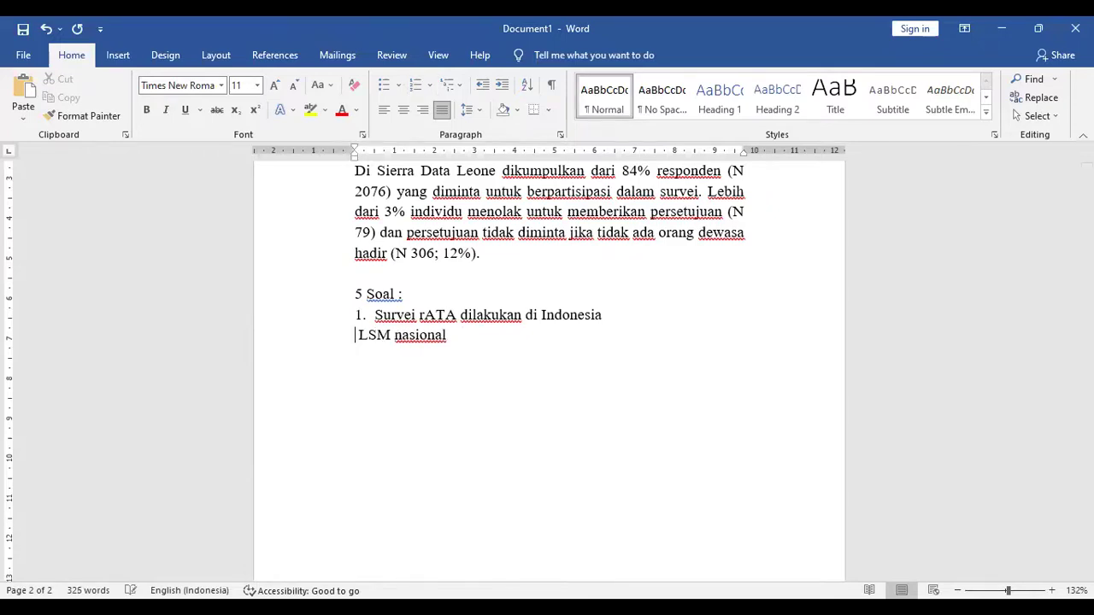
# Finish question 1 with "oleh …" and turn the "LSM nasional" line into lettered answer option a
pyautogui.press('Left')
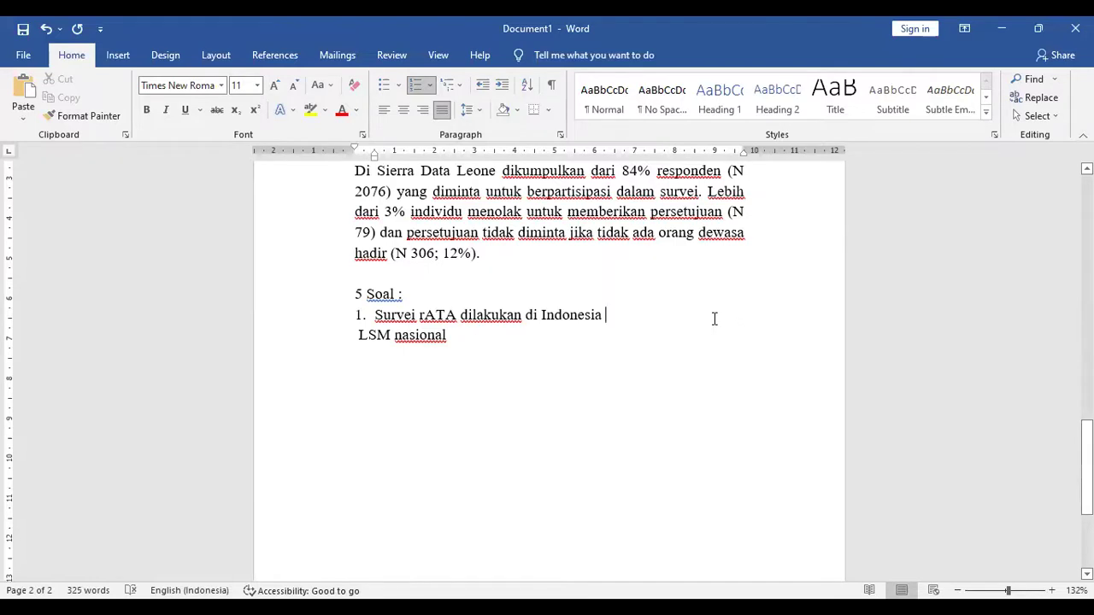
pyautogui.write('ole')
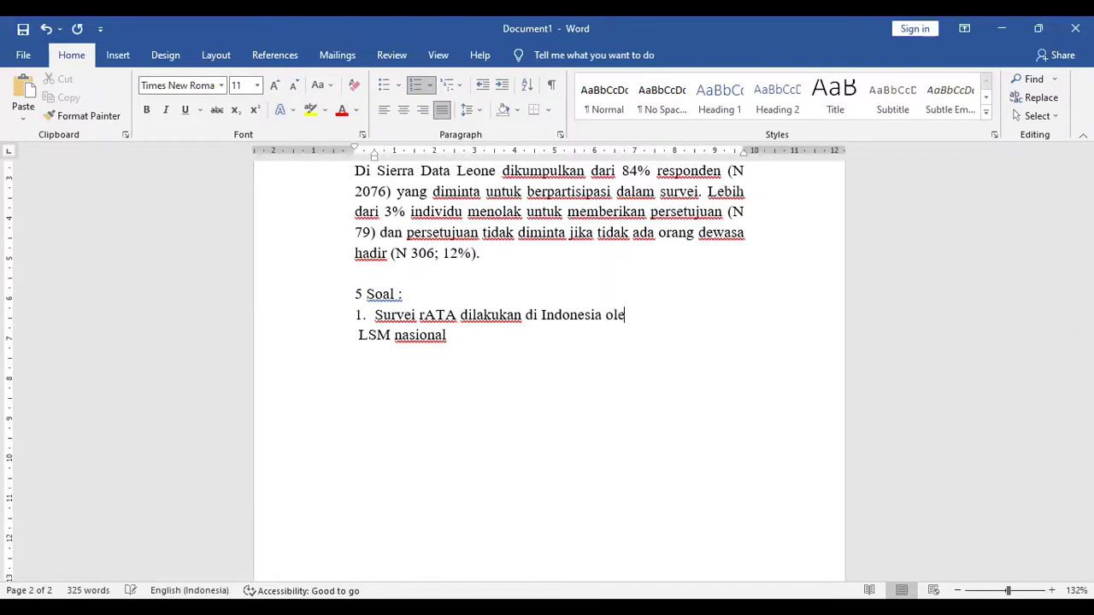
pyautogui.write('h ...')
pyautogui.click(355, 335)
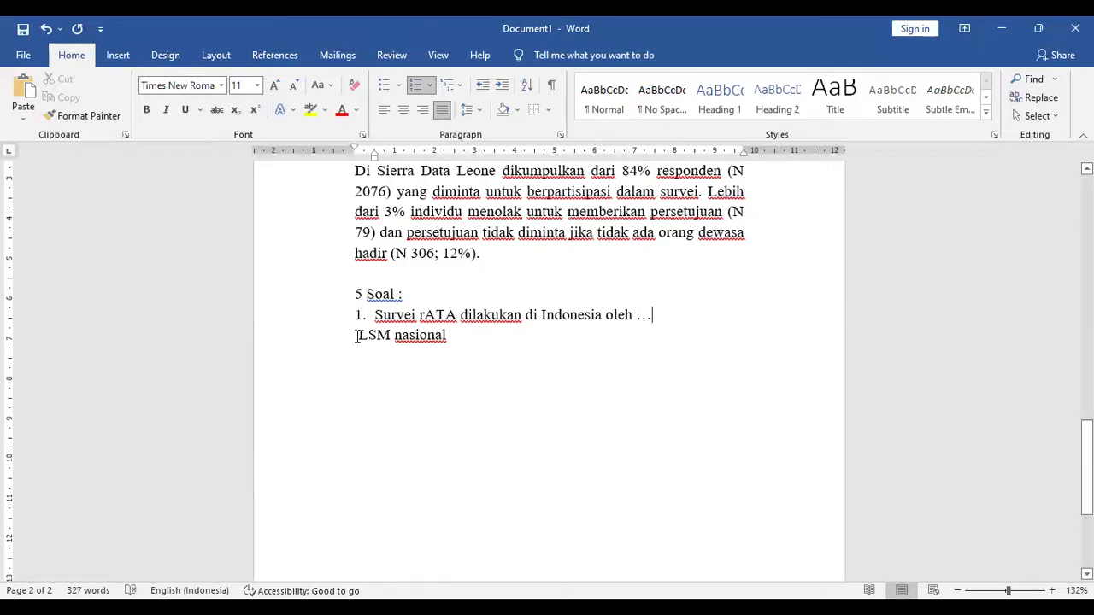
pyautogui.write('a.')
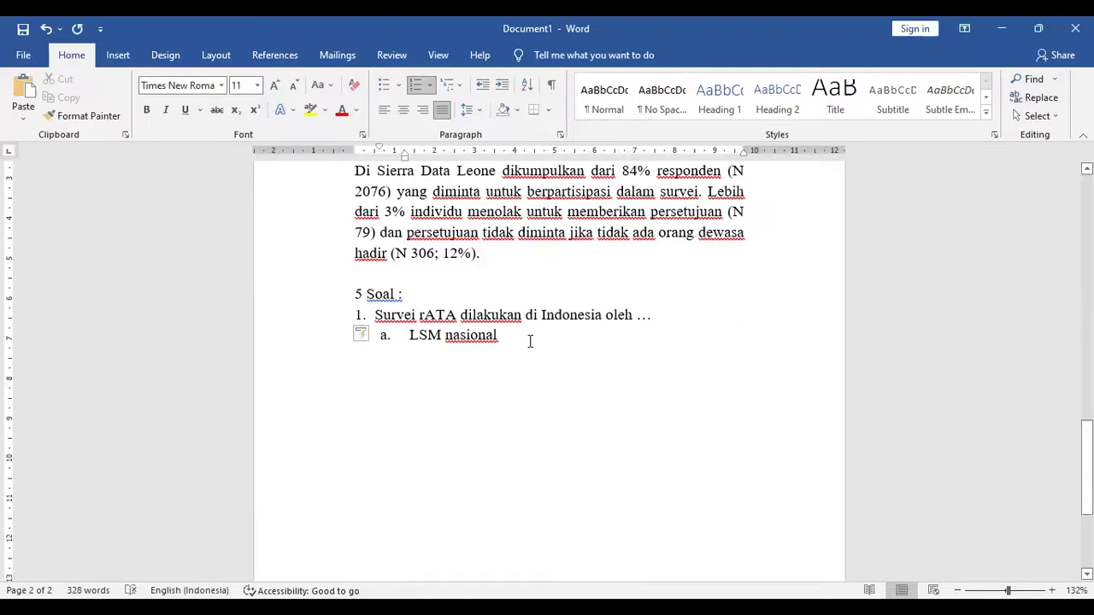
# Add answer option b "LSM International" to question 1 and remove the extra space before option a's text
pyautogui.press('Return')
pyautogui.write('L')
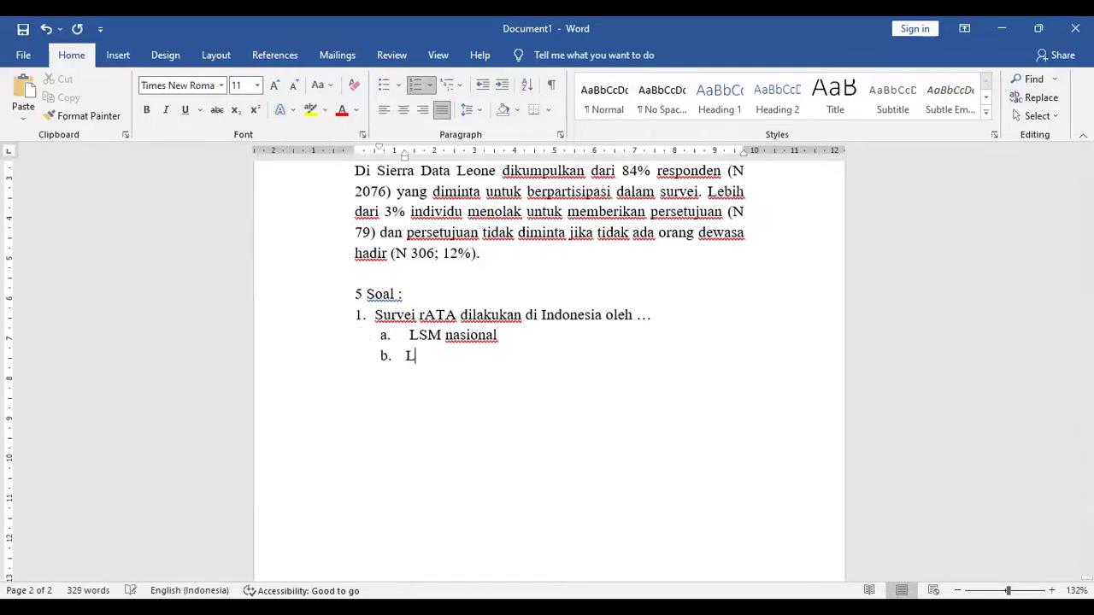
pyautogui.write('SM Internatis')
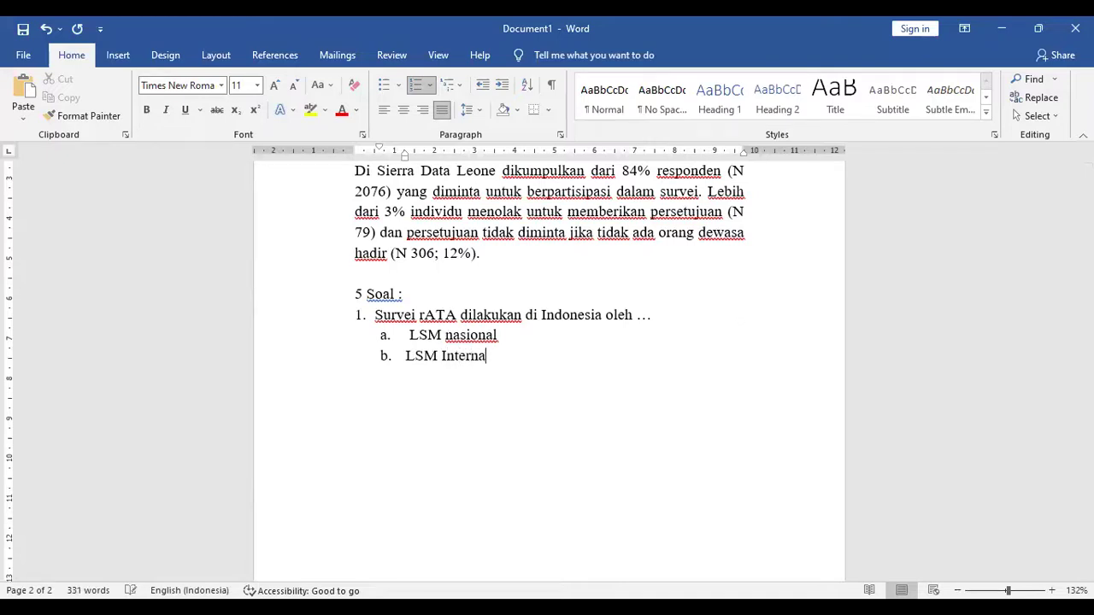
pyautogui.press('BackSpace')
pyautogui.write('onal')
pyautogui.press('Return')
pyautogui.click(410, 335)
pyautogui.press('BackSpace')
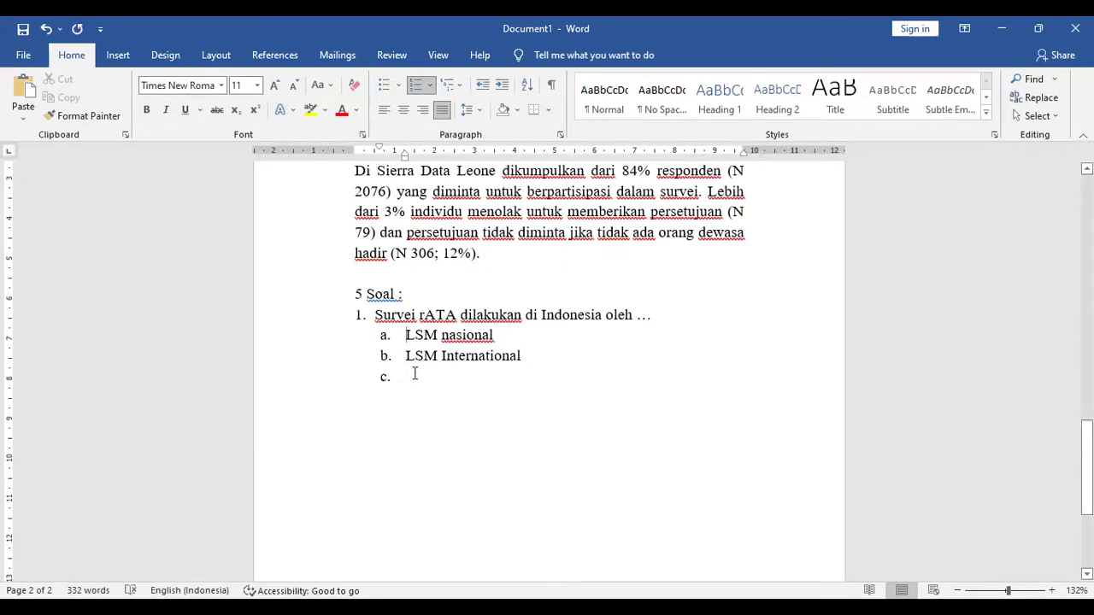
# Fill in answer option c of question 1 with "Indonesia" and start option d
pyautogui.click(414, 376)
pyautogui.write('Ind')
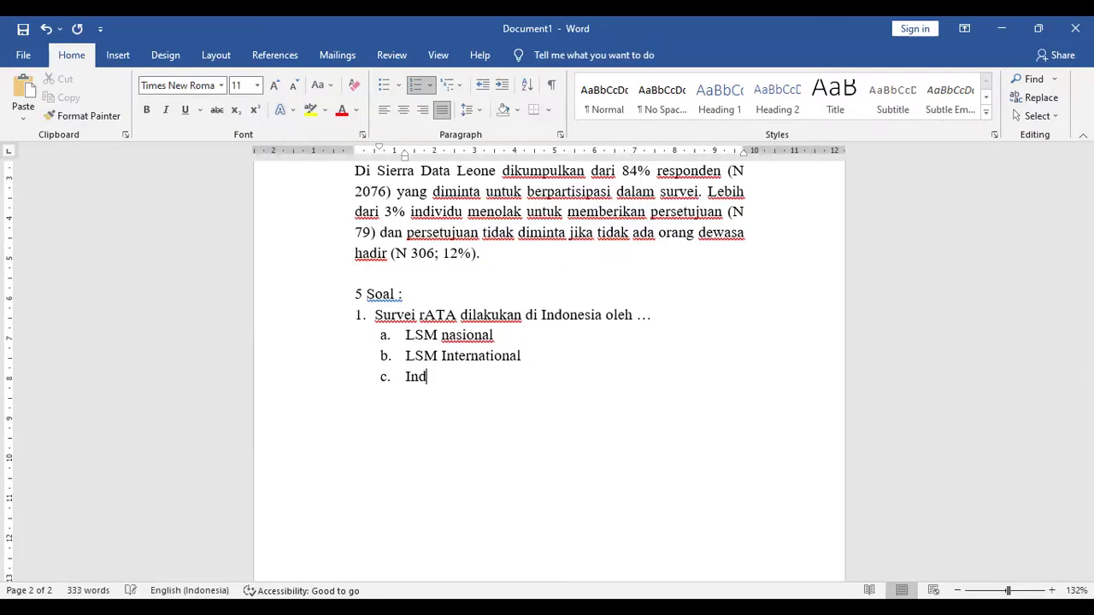
pyautogui.write('onesia')
pyautogui.press('Return')
pyautogui.write('Presiden ')
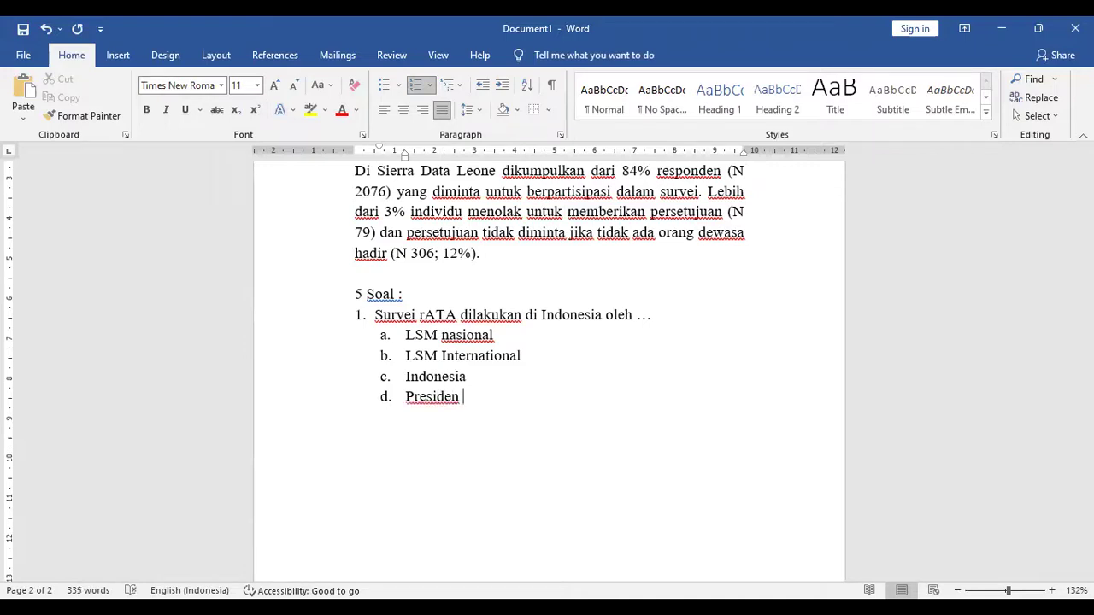
pyautogui.write('Internat')
pyautogui.press('BackSpace')
pyautogui.press('BackSpace')
pyautogui.press('BackSpace')
pyautogui.press('BackSpace')
pyautogui.press('BackSpace')
pyautogui.press('BackSpace')
pyautogui.press('BackSpace')
pyautogui.press('BackSpace')
pyautogui.write('Ind')
pyautogui.press('BackSpace')
pyautogui.press('BackSpace')
pyautogui.press('BackSpace')
pyautogui.press('BackSpace')
pyautogui.press('BackSpace')
pyautogui.press('BackSpace')
pyautogui.press('BackSpace')
pyautogui.press('BackSpace')
pyautogui.press('BackSpace')
pyautogui.press('BackSpace')
pyautogui.press('BackSpace')
pyautogui.press('BackSpace')
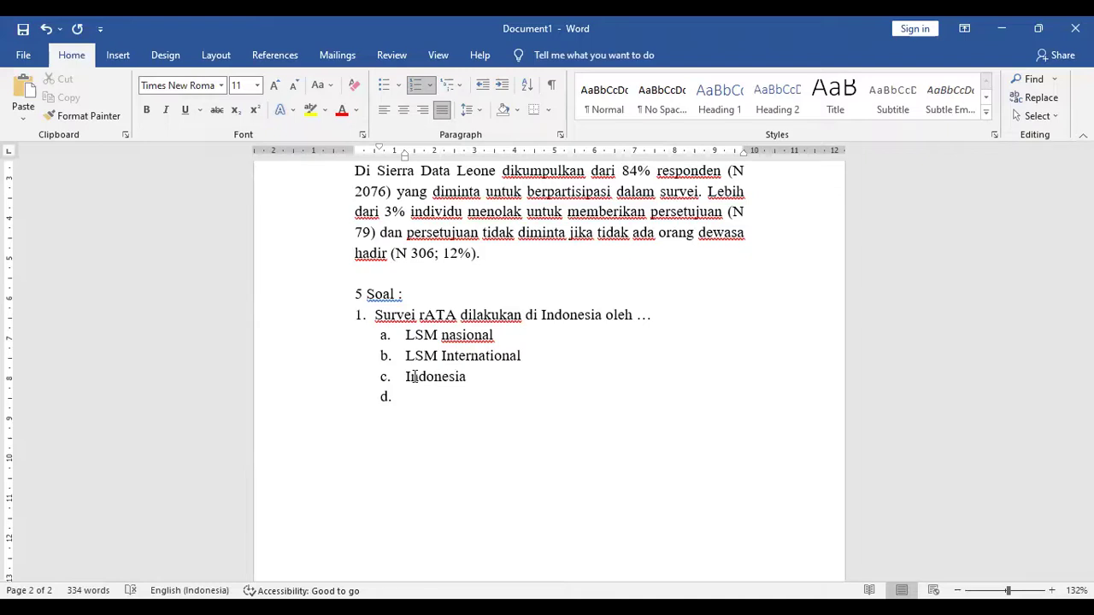
# Fill in answer option d of question 1 with "Pemuda Pancasila"
pyautogui.doubleClick(414, 376)
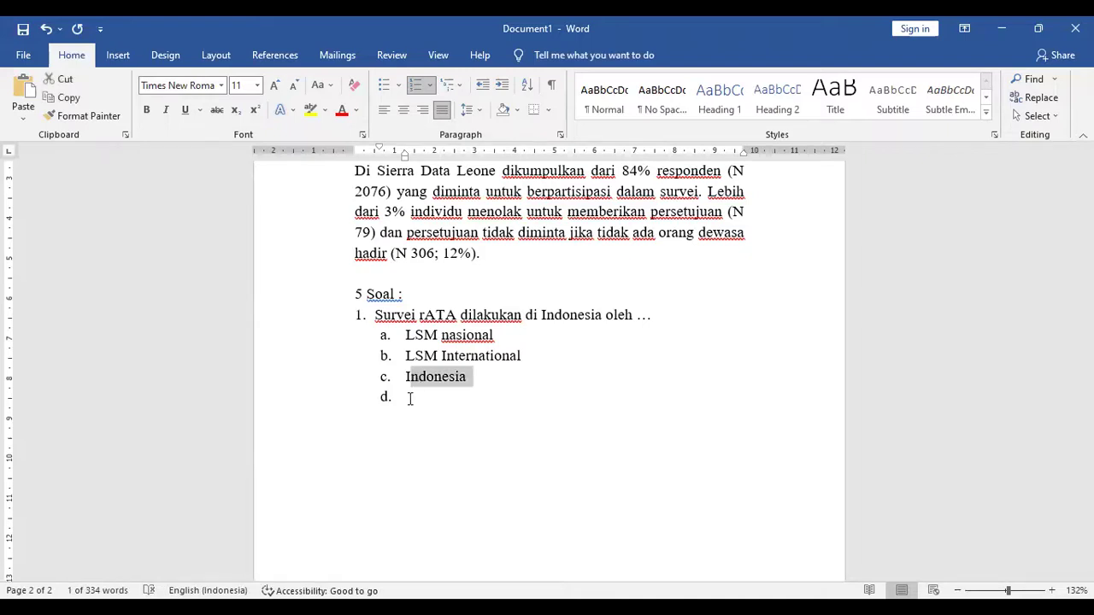
pyautogui.click(408, 398)
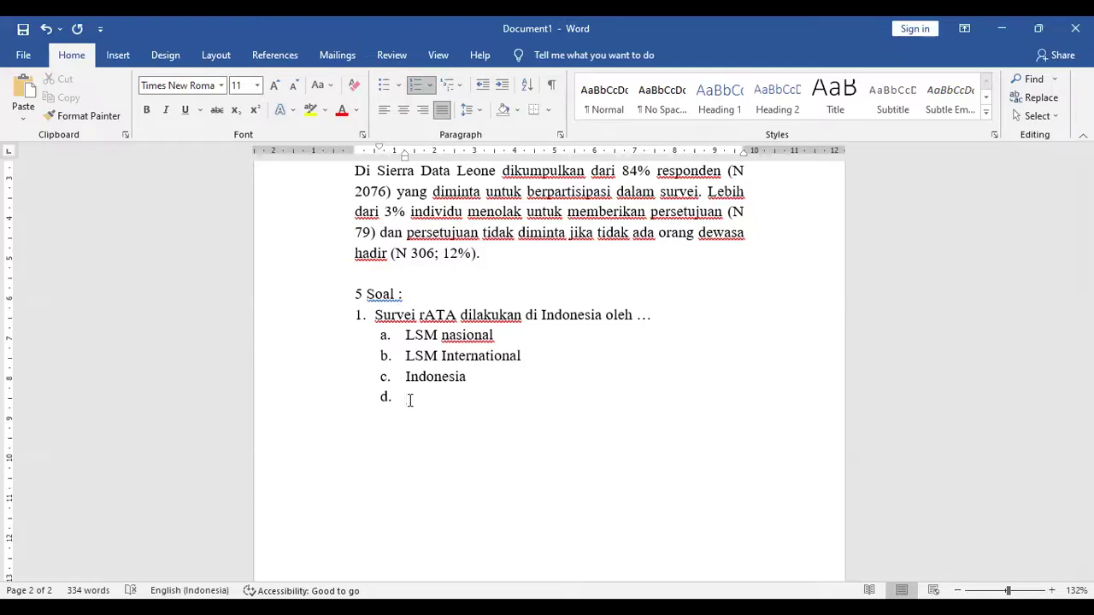
pyautogui.write('V')
pyautogui.press('BackSpace')
pyautogui.write('Pemuda Pancasila')
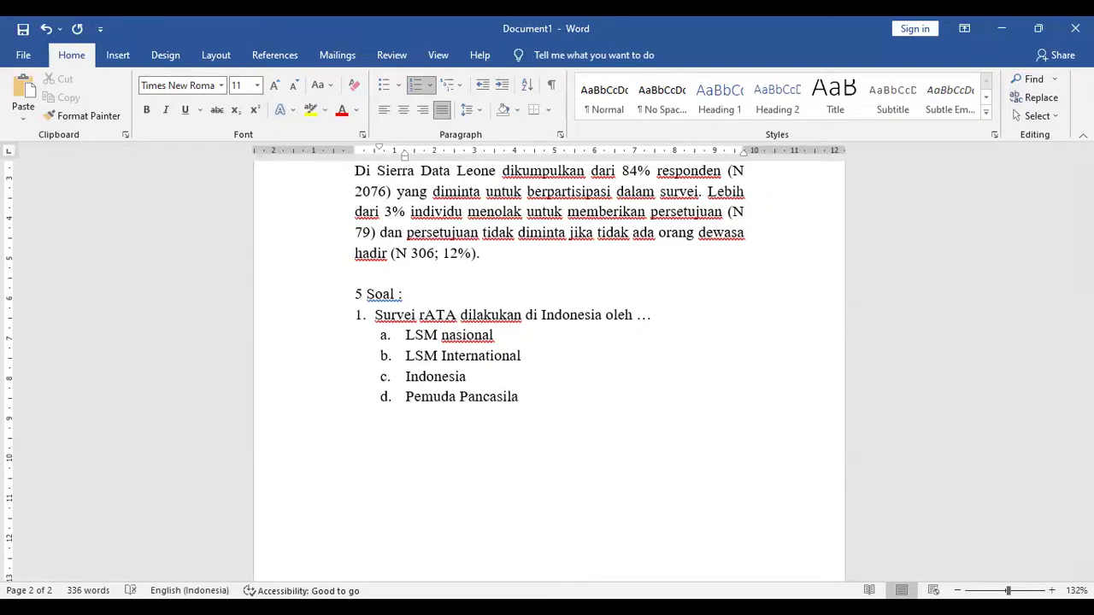
# Add an unlettered answer line "Jawaban : a. LSM Nasional" below the options of question 1
pyautogui.press('Return')
pyautogui.press('BackSpace')
pyautogui.press('BackSpace')
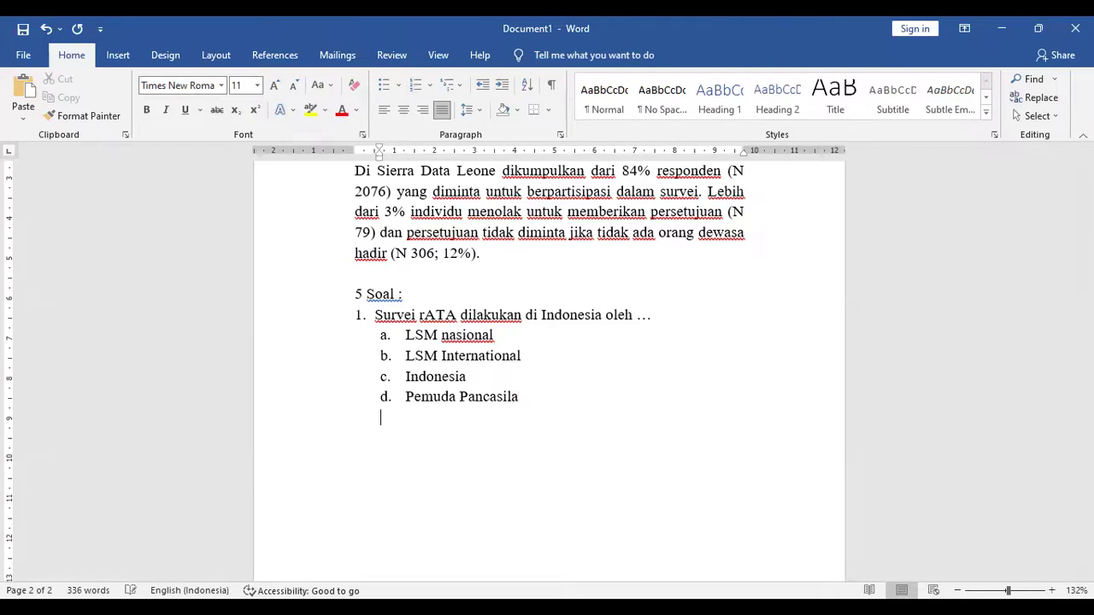
pyautogui.write('Jawaba')
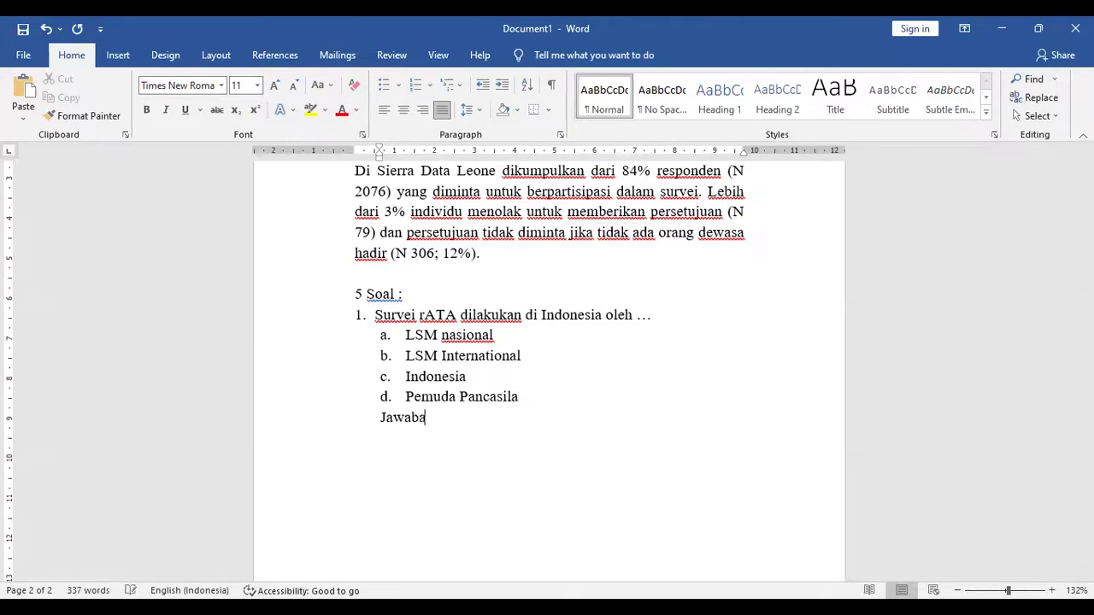
pyautogui.write('n : a. LSM Nas')
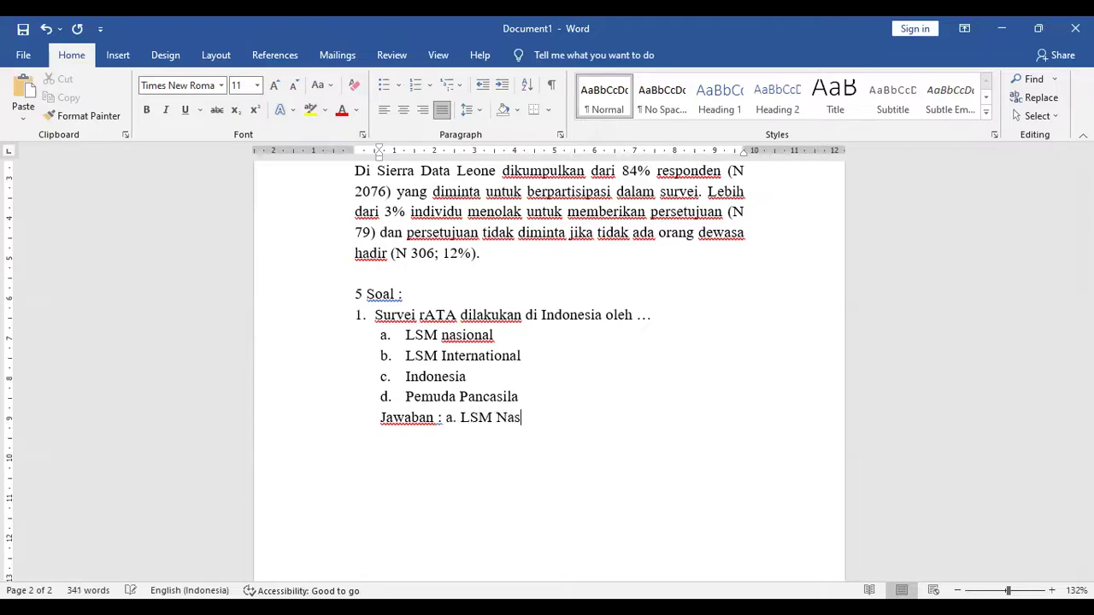
pyautogui.write('ional')
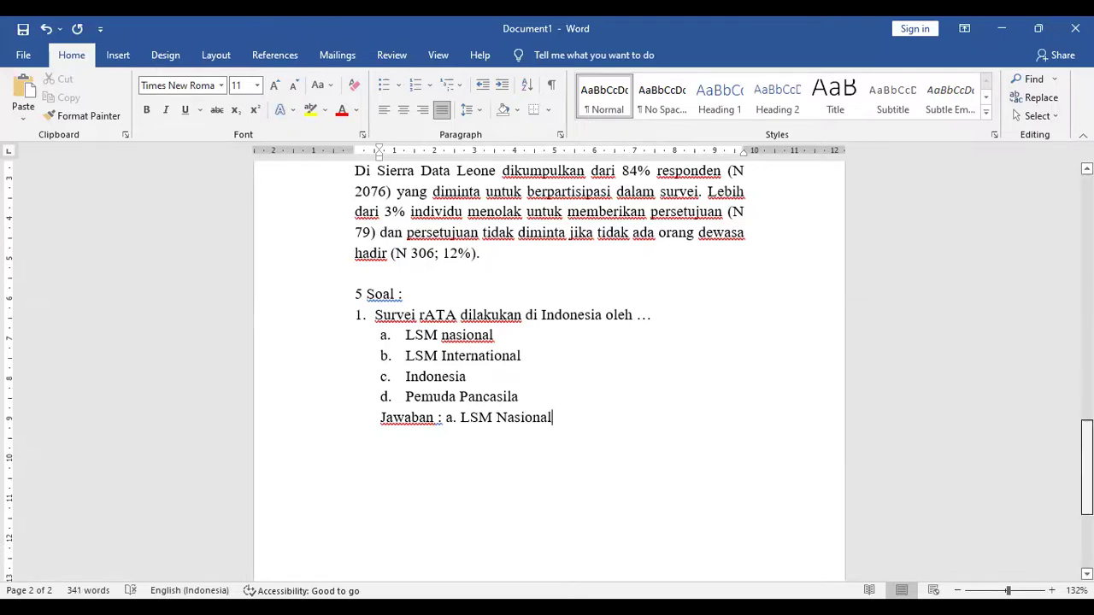
# Extend the "Case Study : Data" line on the first page to "Case Study : Data dan penjelasan (min.5 halaman)"
pyautogui.scroll(15, 549, 368)
pyautogui.scroll(2, 549, 368)
pyautogui.click(488, 365)
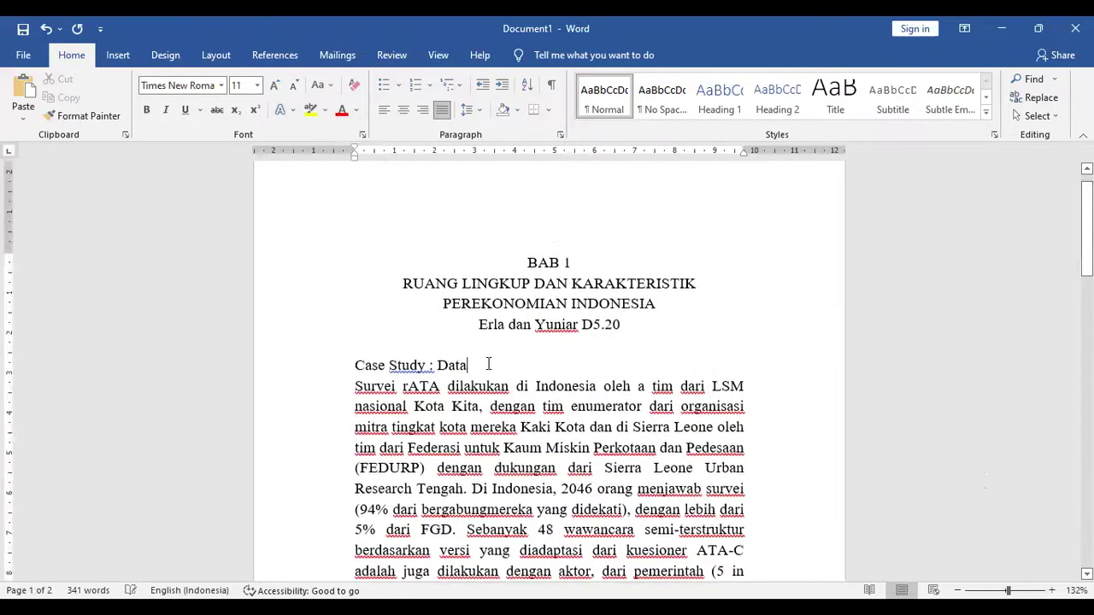
pyautogui.write('dan jel')
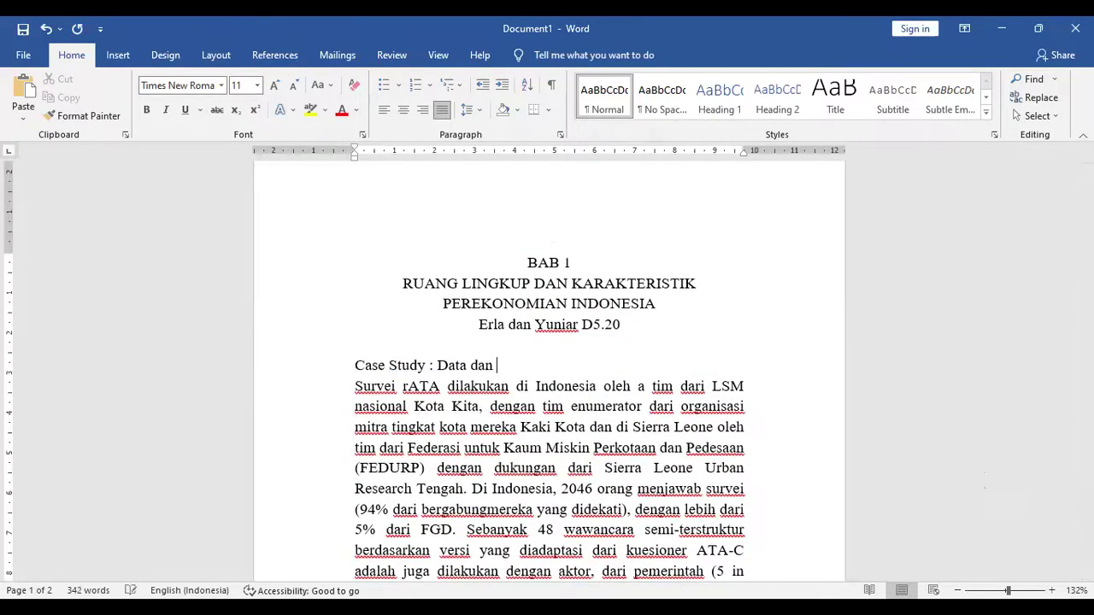
pyautogui.press('BackSpace')
pyautogui.press('BackSpace')
pyautogui.press('BackSpace')
pyautogui.write('penjelasan 5')
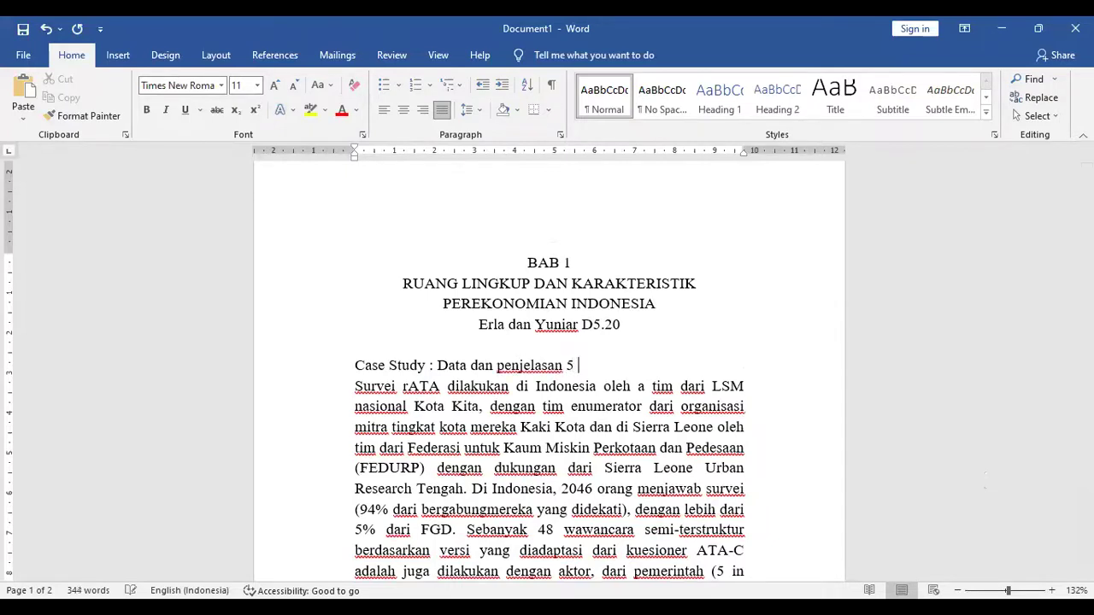
pyautogui.press('BackSpace')
pyautogui.write('(min.5 halaman)')
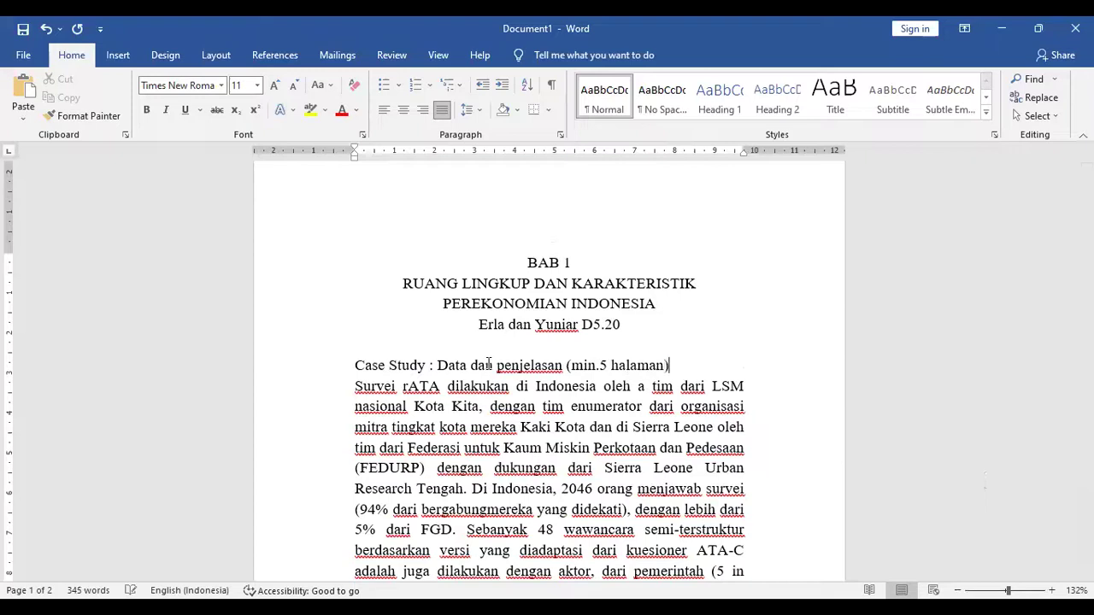
# Start saving the document under a new name in the Documents subfolder "0. Kumpulan Jurnal"
pyautogui.moveTo(1086, 226); pyautogui.dragTo(1087, 253)
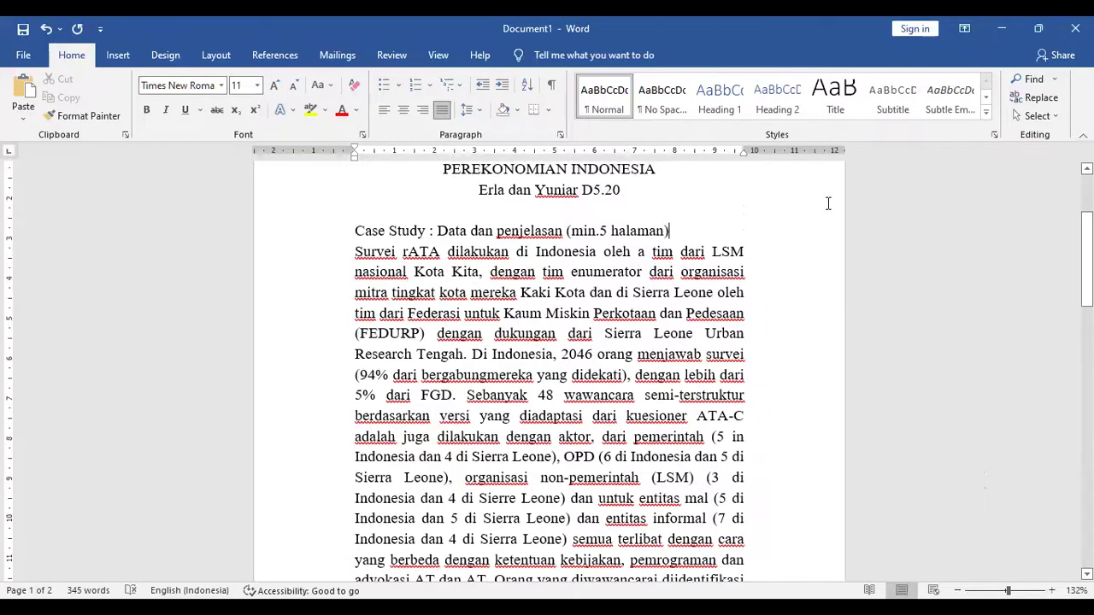
pyautogui.moveTo(1086, 256); pyautogui.dragTo(1049, 495)
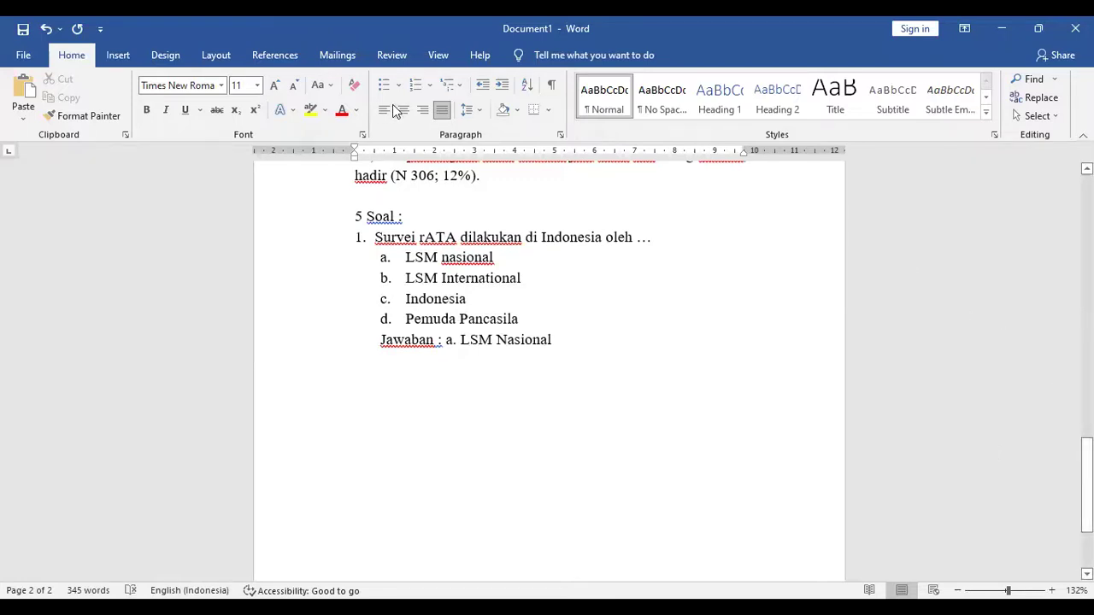
pyautogui.click(13, 55)
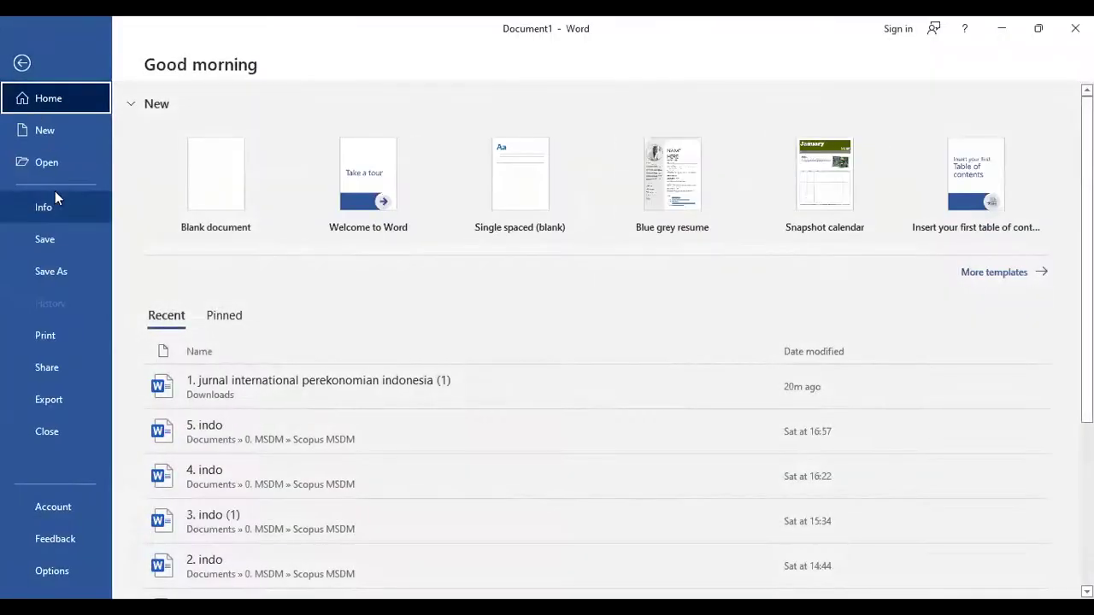
pyautogui.click(53, 272)
pyautogui.click(218, 288)
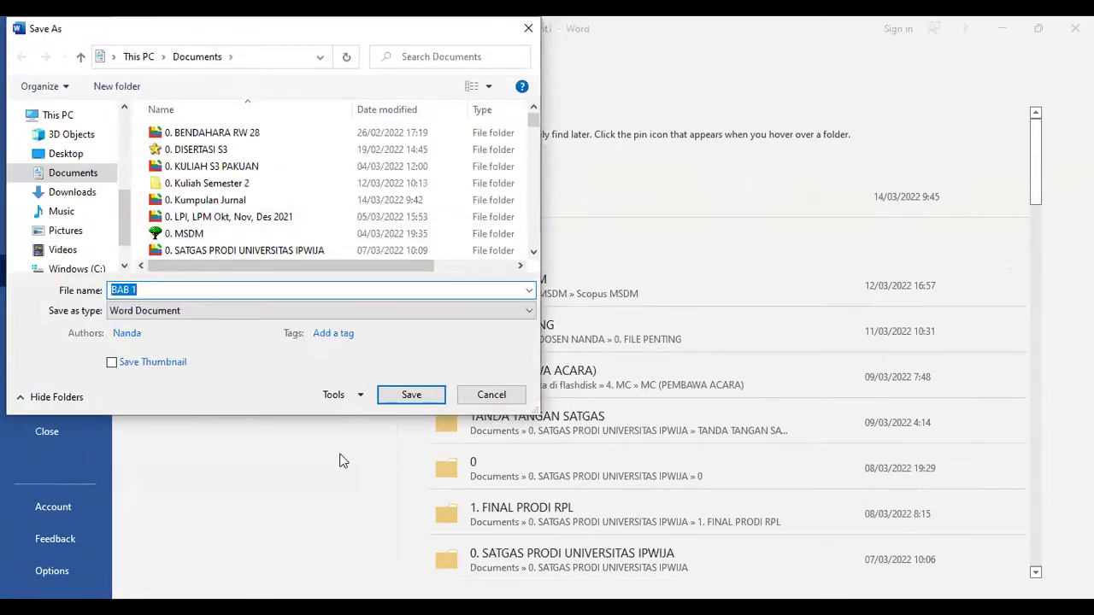
pyautogui.click(193, 202)
pyautogui.doubleClick(193, 201)
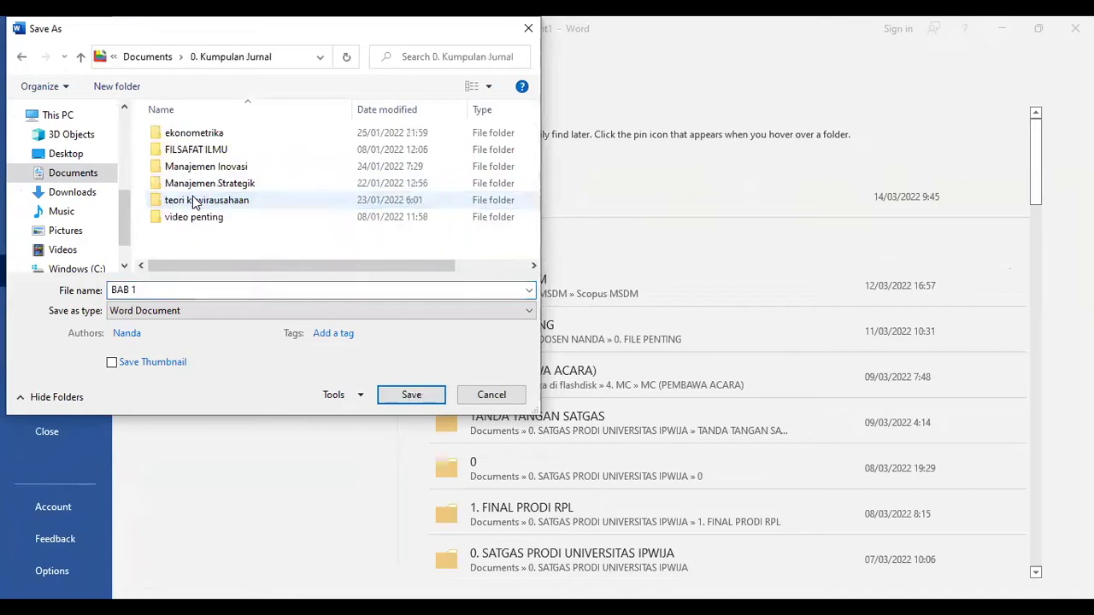
# Save the document as a PDF named "perekonomian Indonesia"
pyautogui.click(200, 289)
pyautogui.press('BackSpace')
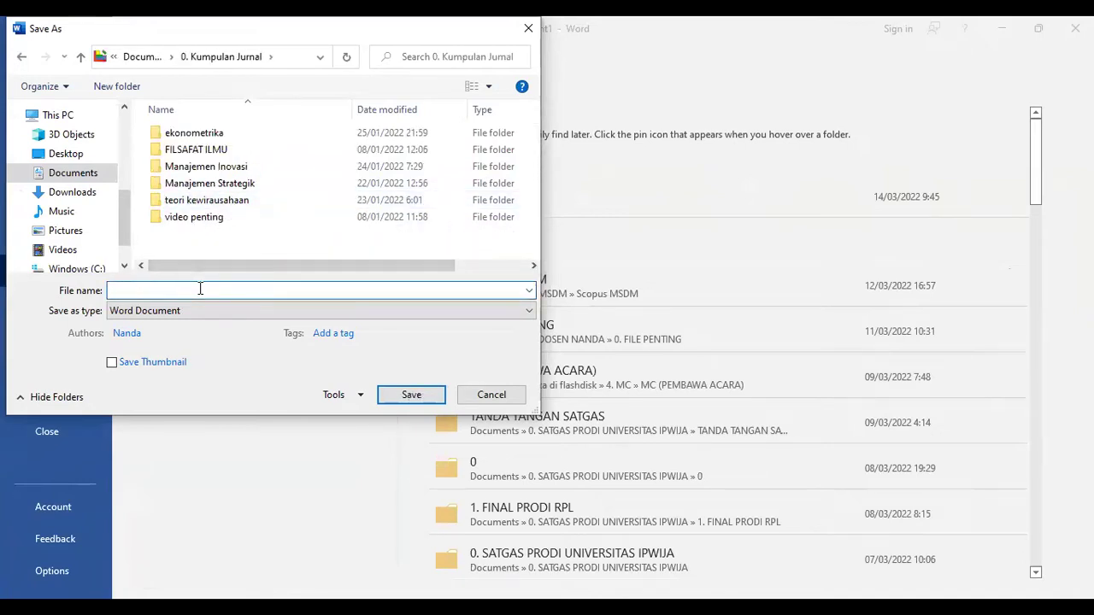
pyautogui.write('perekonomian Indonesia')
pyautogui.click(181, 311)
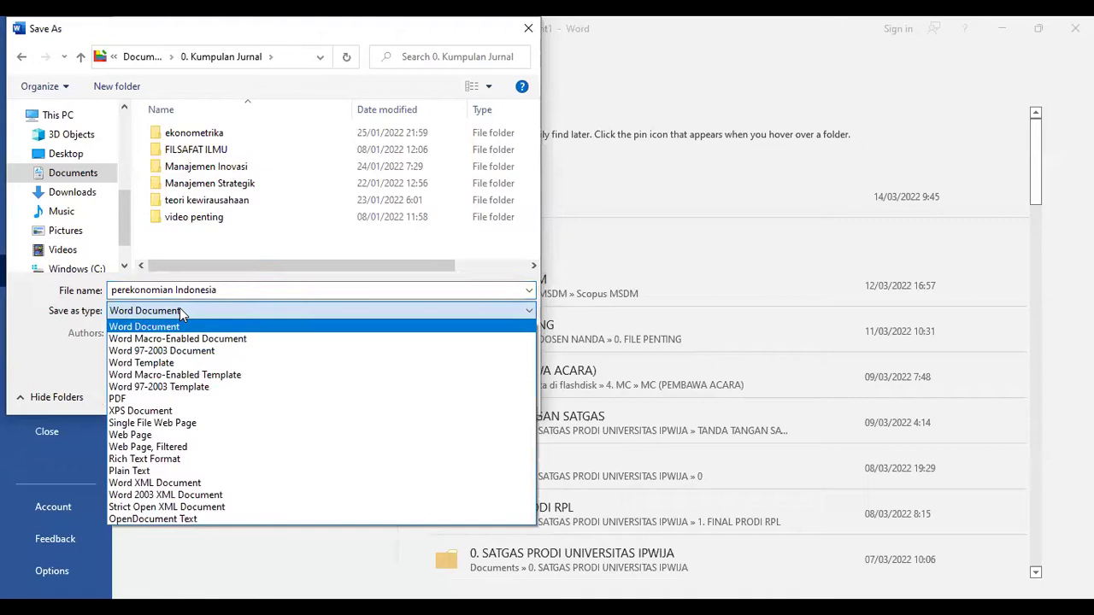
pyautogui.click(128, 398)
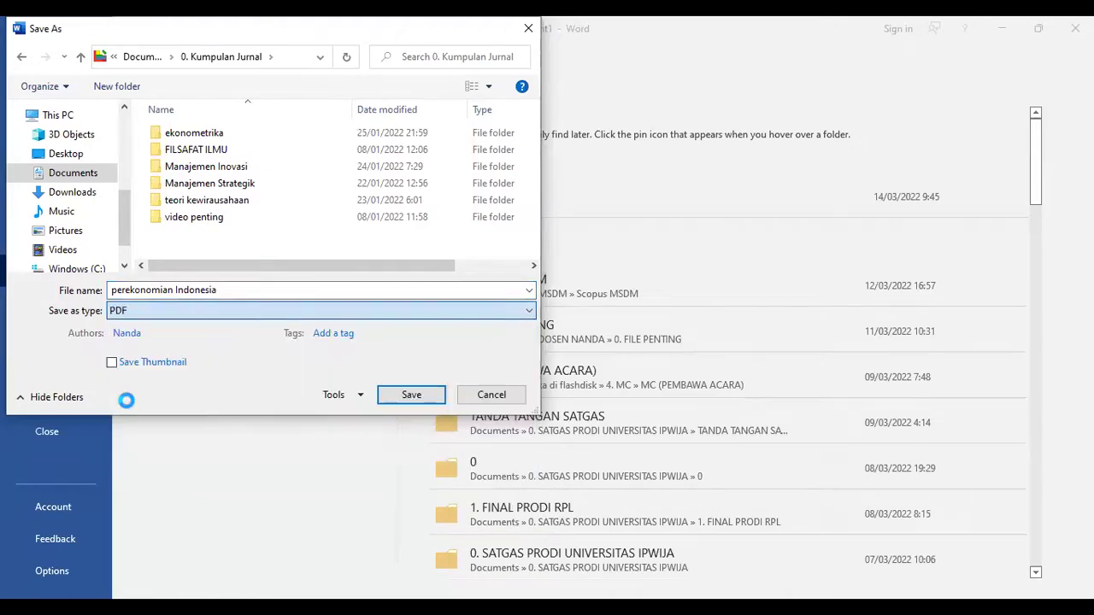
pyautogui.click(410, 434)
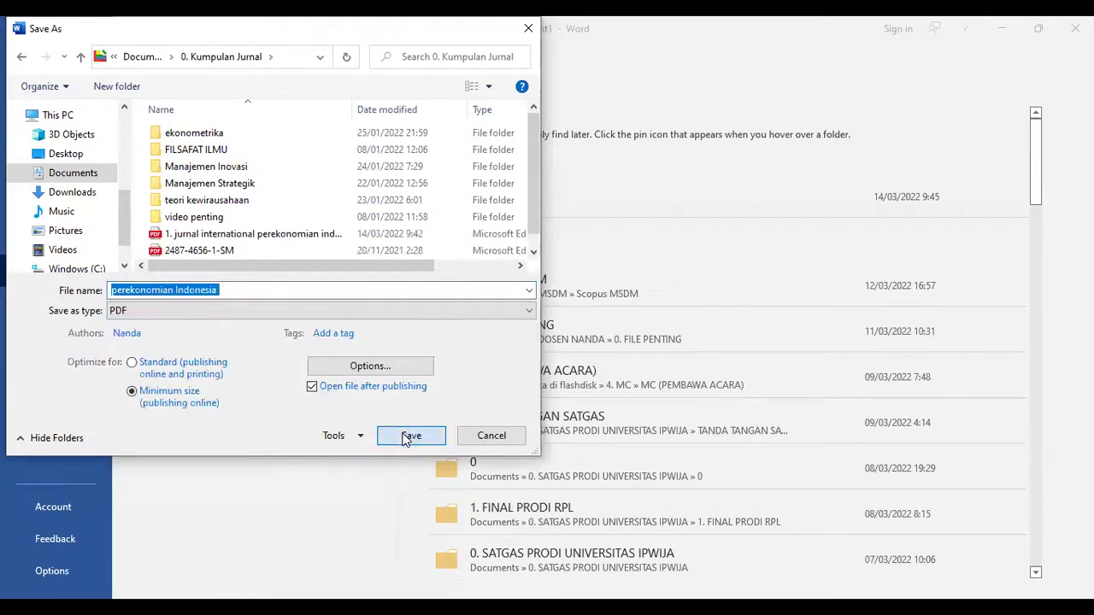